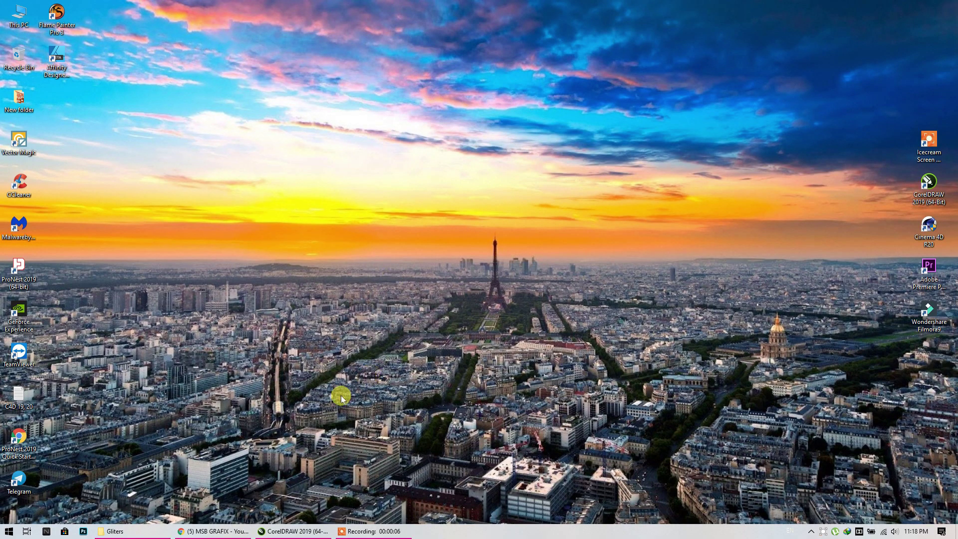
Step: Inspect the finished glitter card at 400% and 200% zoom, then bring up the YouTube videos page
{"action": "left_click", "coordinate": [292, 530]}
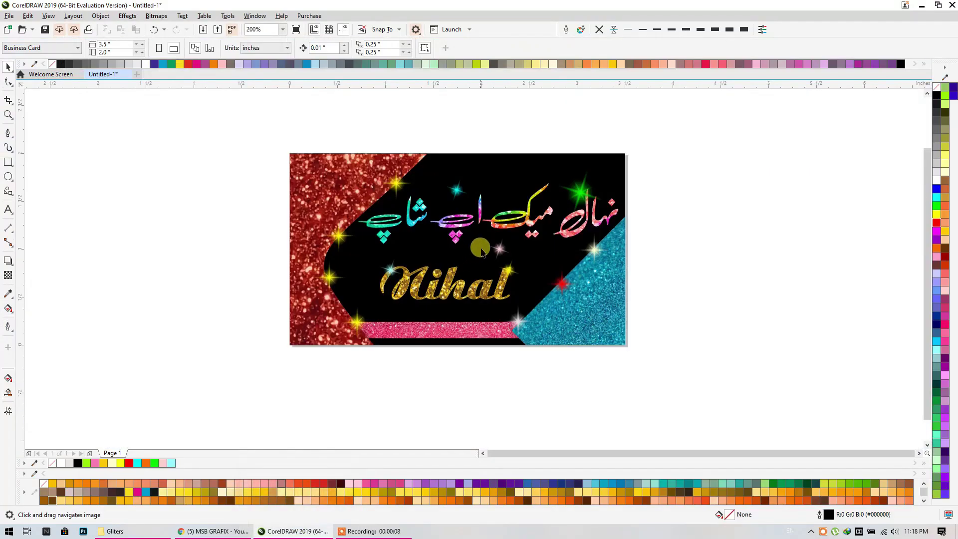
{"action": "left_click_drag", "start_coordinate": [482, 252], "coordinate": [409, 244]}
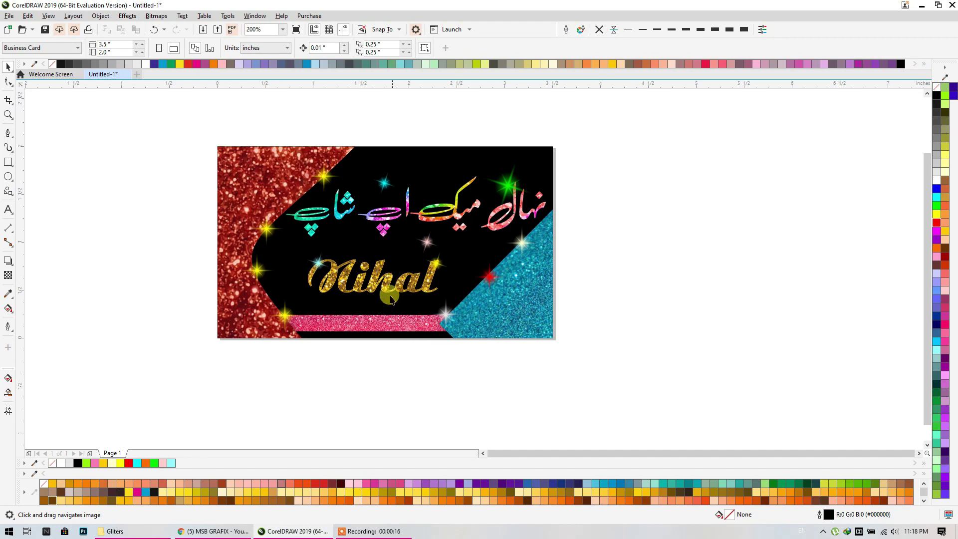
{"action": "scroll", "coordinate": [248, 244], "scroll_direction": "up", "scroll_amount": 1}
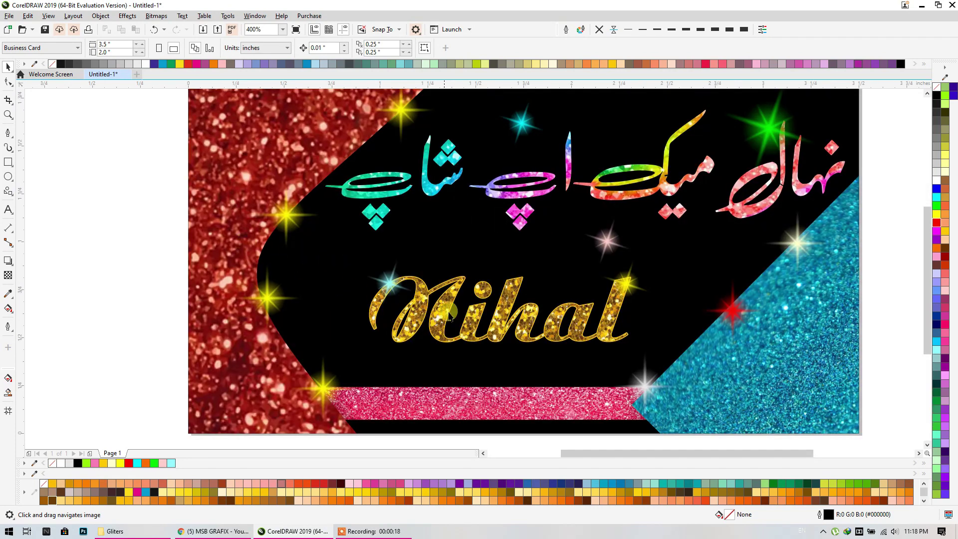
{"action": "scroll", "coordinate": [452, 323], "scroll_direction": "right", "scroll_amount": 1}
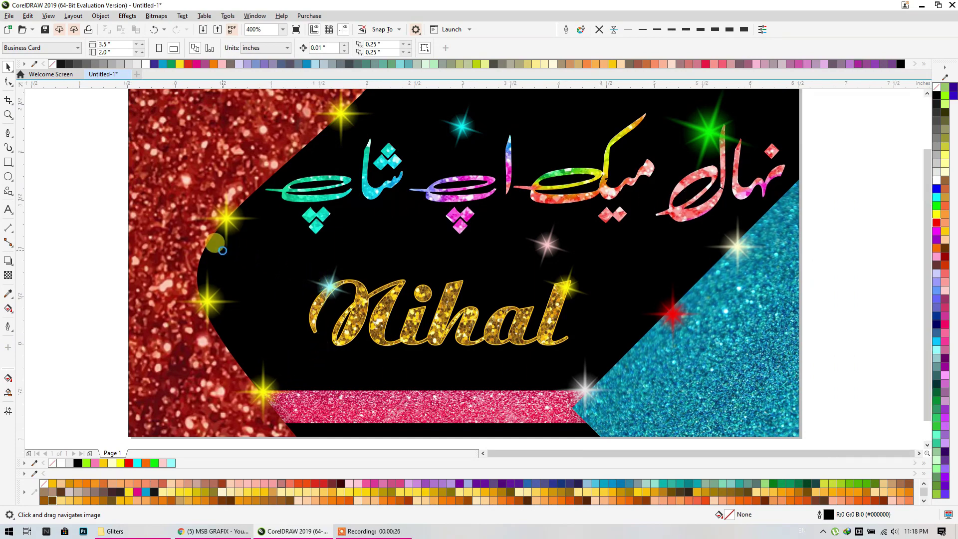
{"action": "scroll", "coordinate": [224, 252], "scroll_direction": "down", "scroll_amount": 1}
{"action": "left_click", "coordinate": [222, 531]}
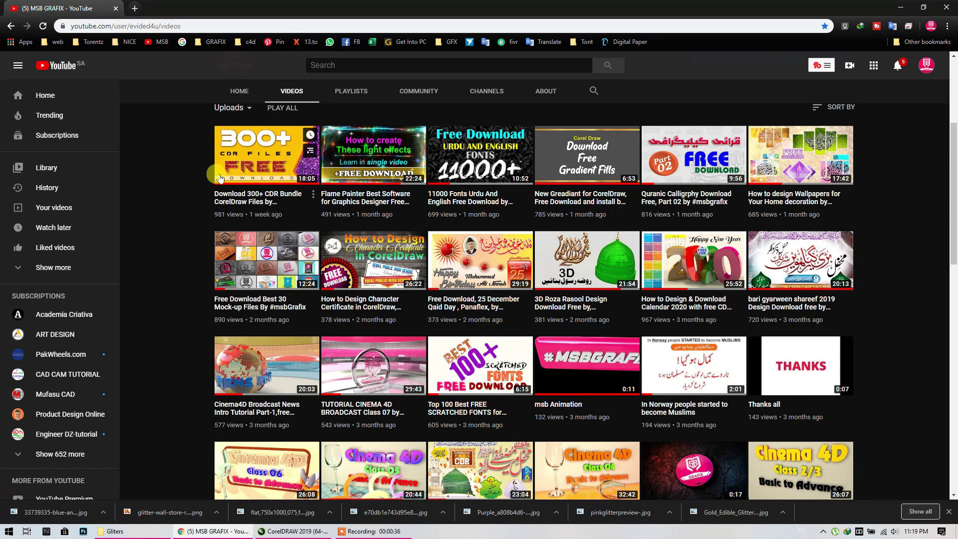
Step: Minimize Chrome to return to the glitter card in CorelDRAW
{"action": "left_click", "coordinate": [902, 8]}
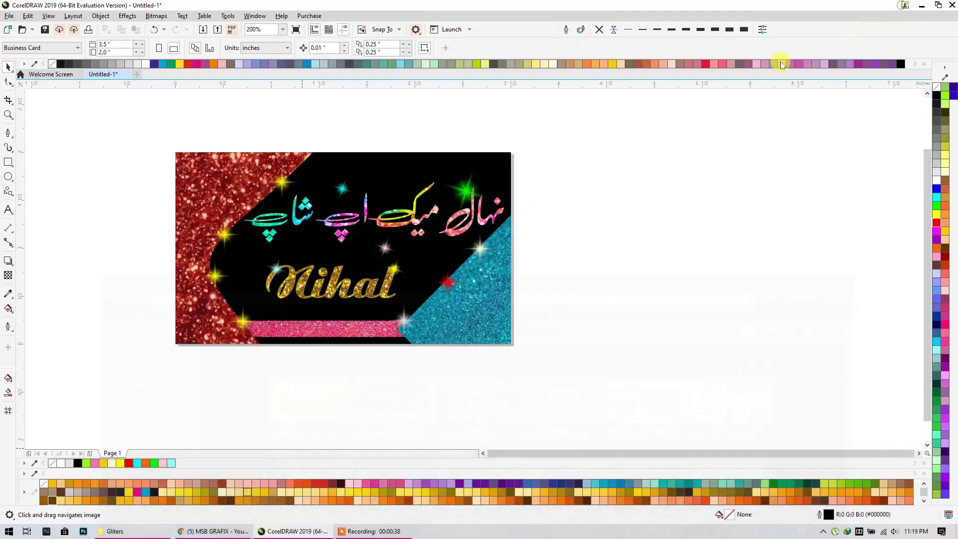
{"action": "left_click", "coordinate": [336, 268]}
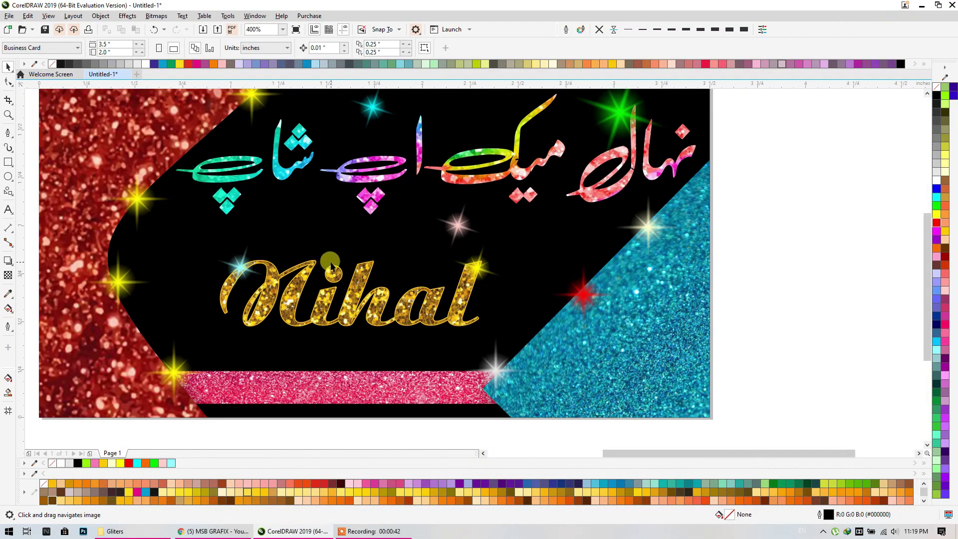
{"action": "scroll", "coordinate": [319, 260], "scroll_direction": "down", "scroll_amount": 1}
{"action": "scroll", "coordinate": [322, 255], "scroll_direction": "down", "scroll_amount": 1}
{"action": "scroll", "coordinate": [324, 249], "scroll_direction": "down", "scroll_amount": 2}
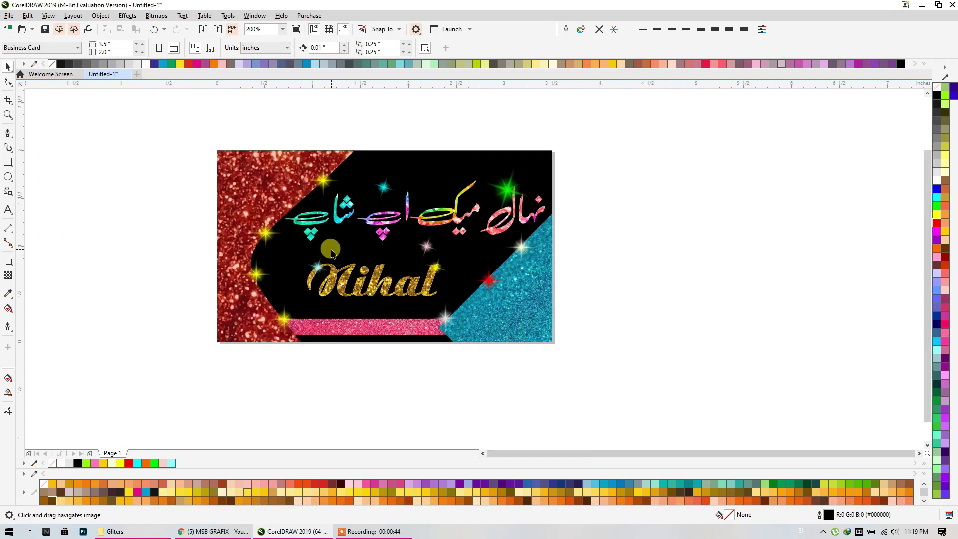
{"action": "left_click_drag", "start_coordinate": [324, 246], "coordinate": [318, 240]}
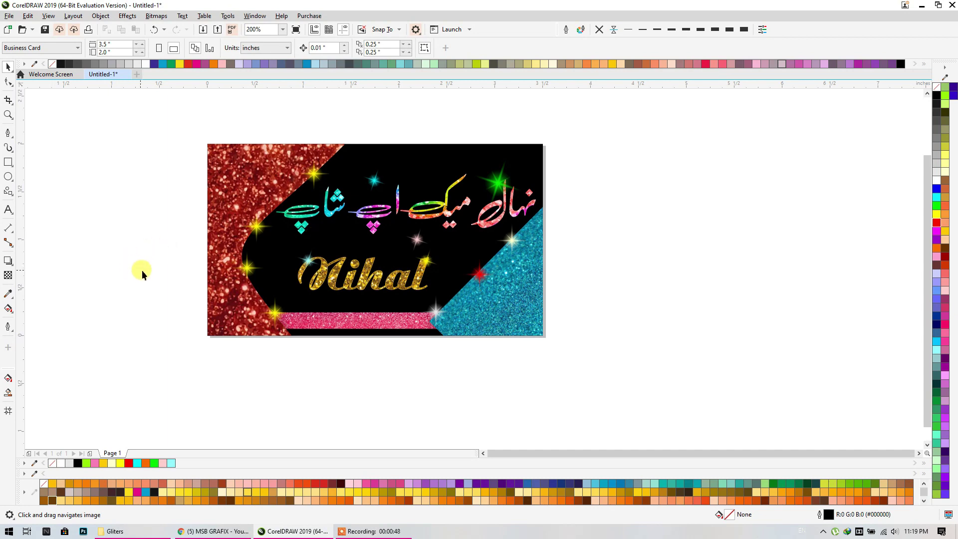
{"action": "left_click_drag", "start_coordinate": [143, 270], "coordinate": [190, 241]}
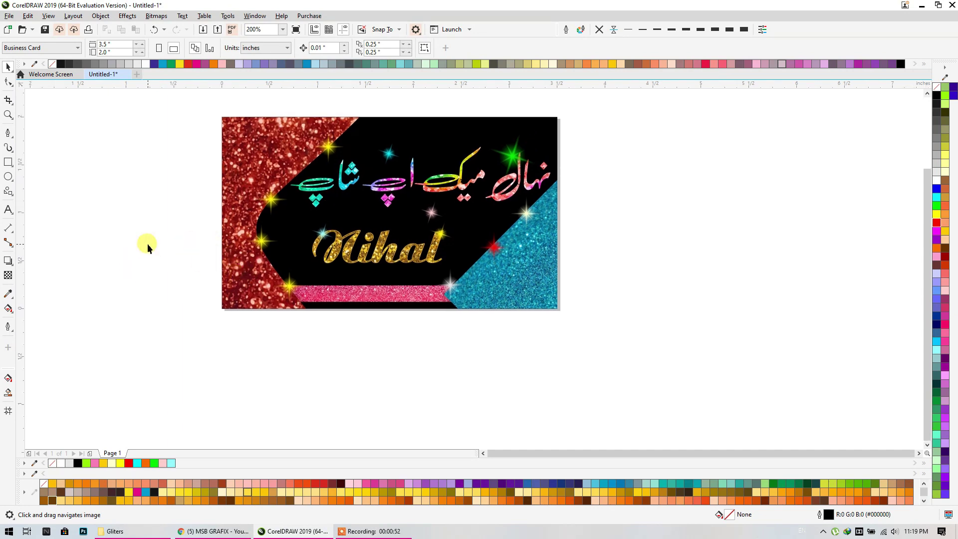
{"action": "left_click_drag", "start_coordinate": [148, 244], "coordinate": [142, 237]}
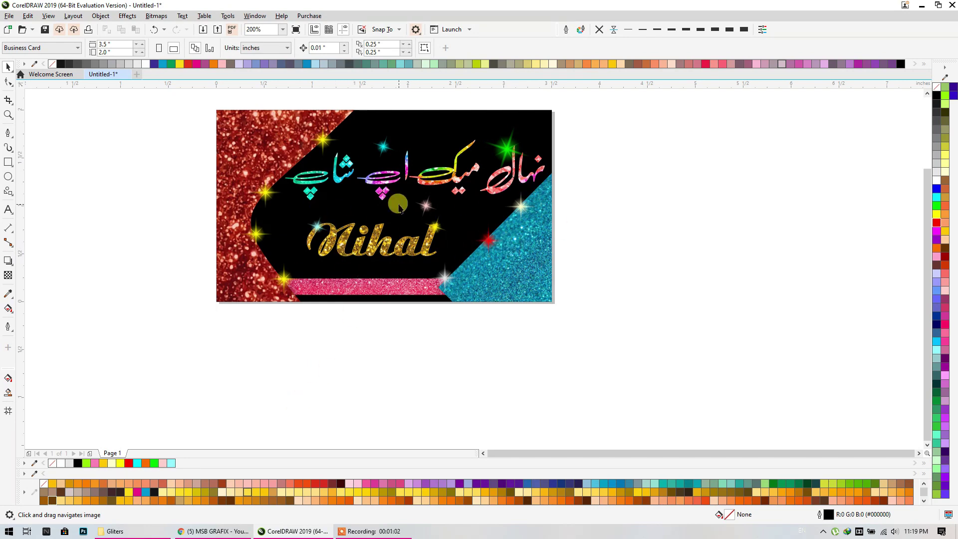
{"action": "left_click", "coordinate": [262, 176]}
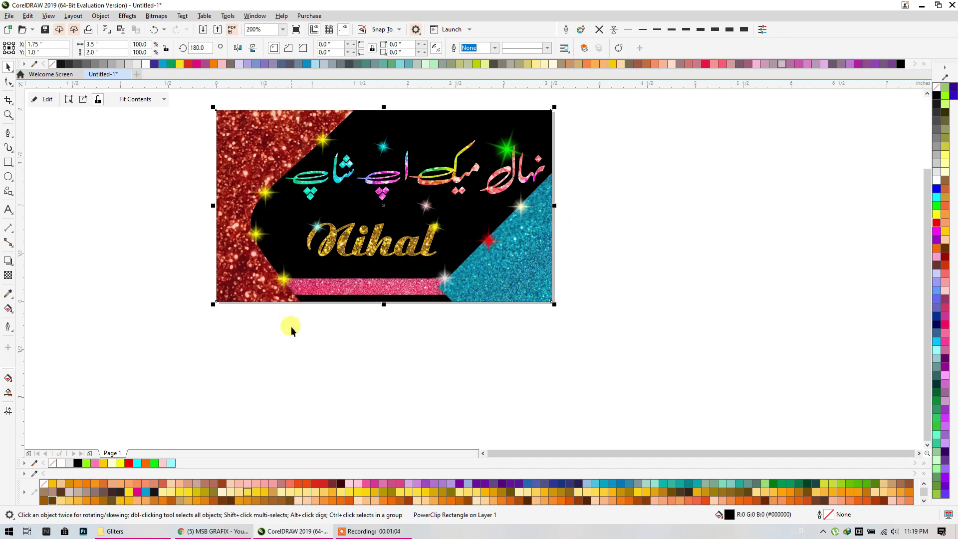
{"action": "left_click", "coordinate": [335, 239]}
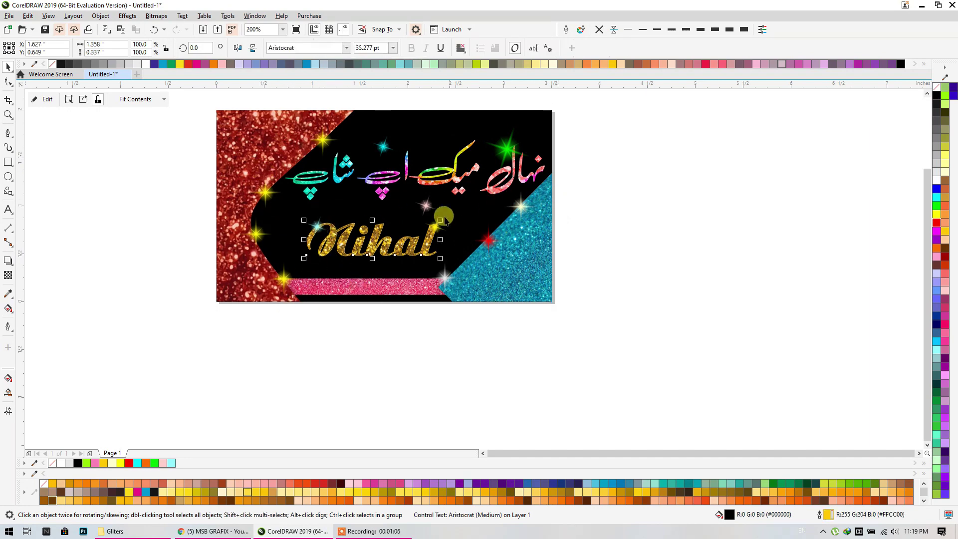
{"action": "double_click", "coordinate": [406, 237]}
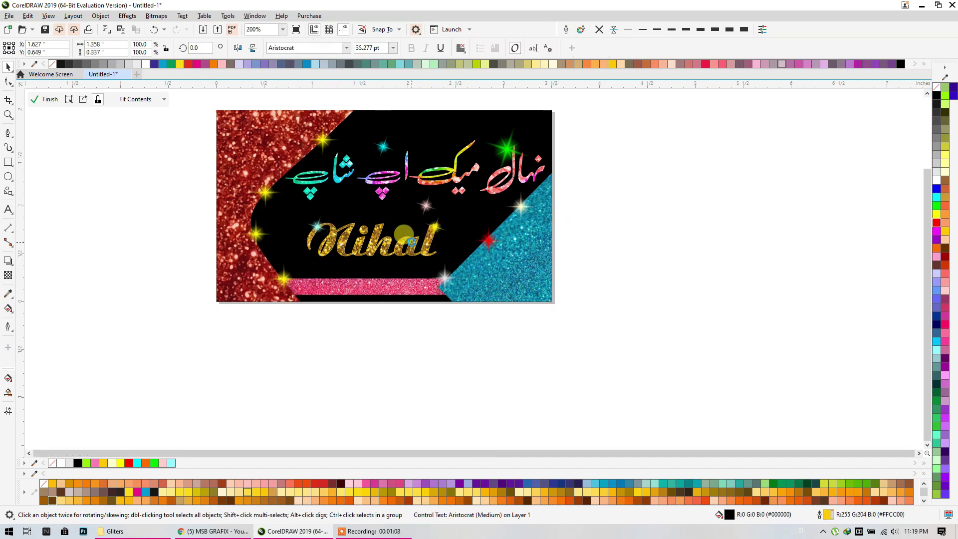
{"action": "scroll", "coordinate": [389, 218], "scroll_direction": "up", "scroll_amount": 2}
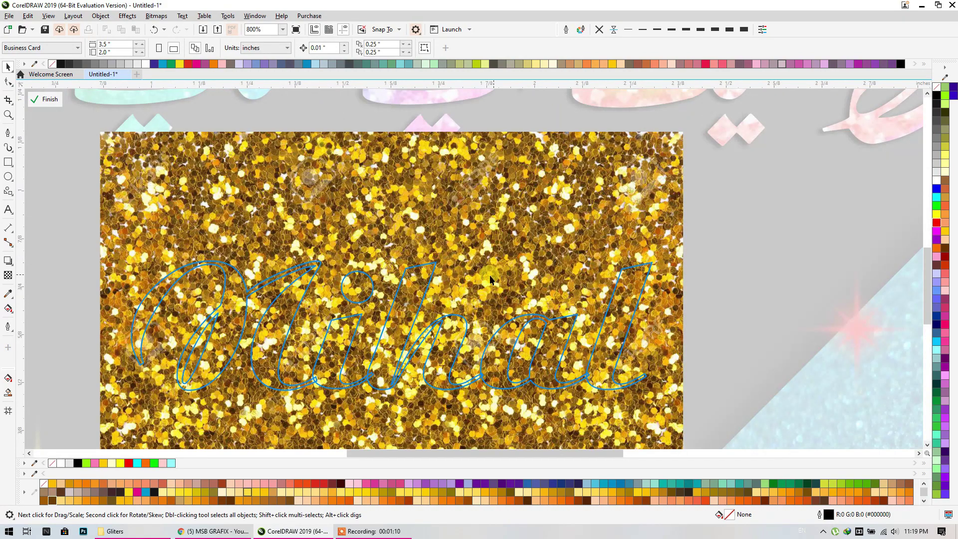
{"action": "scroll", "coordinate": [410, 219], "scroll_direction": "down", "scroll_amount": 1}
{"action": "left_click", "coordinate": [773, 276]}
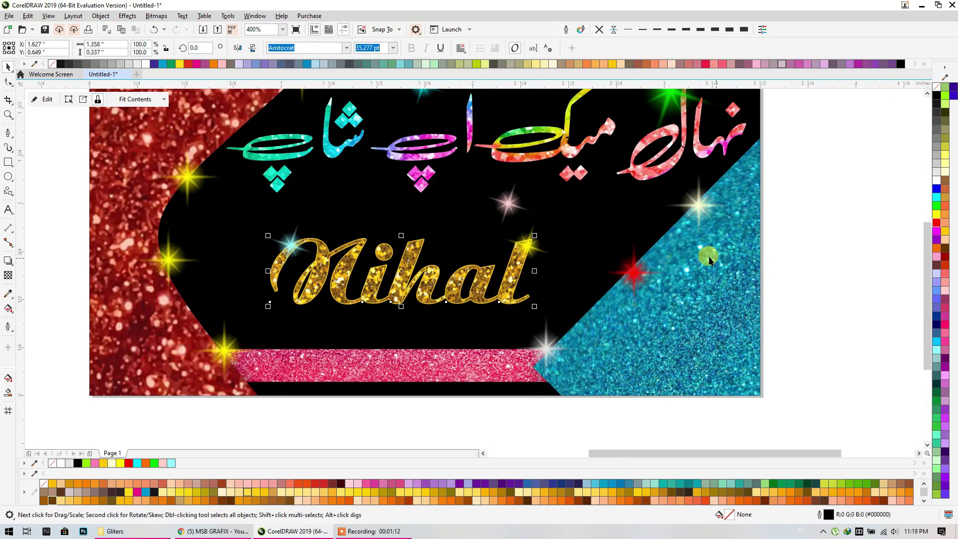
{"action": "left_click", "coordinate": [573, 155]}
{"action": "left_click", "coordinate": [475, 189], "text": "ctrl"}
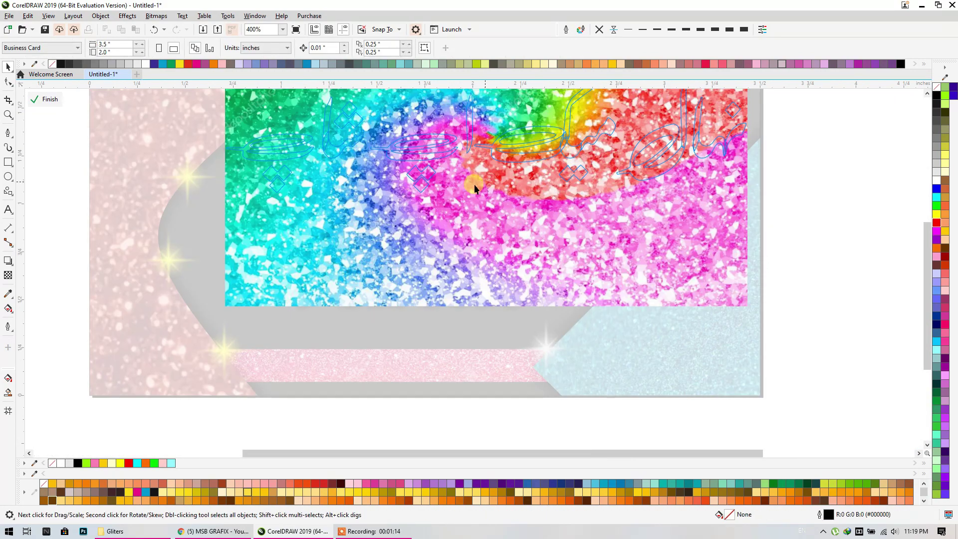
{"action": "left_click", "coordinate": [783, 174]}
{"action": "left_click", "coordinate": [753, 261], "text": "ctrl"}
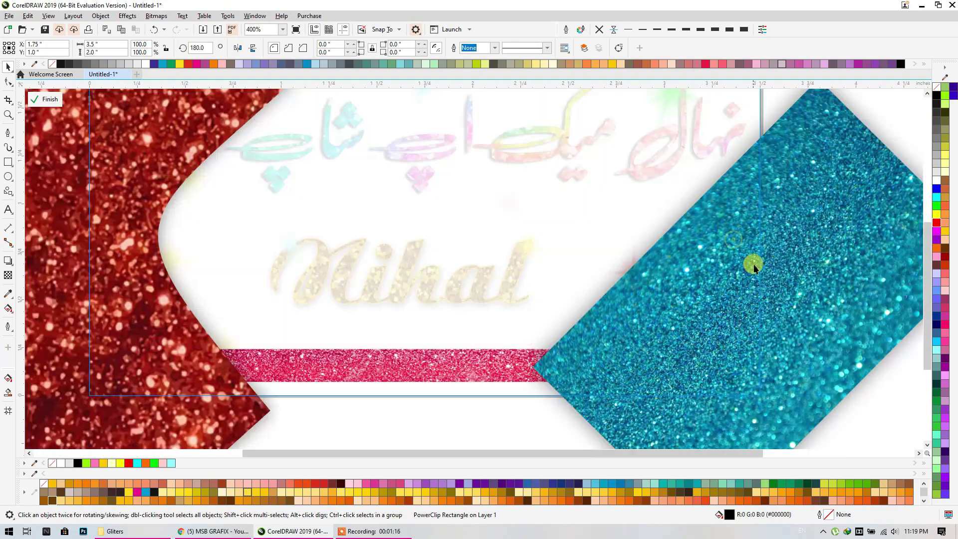
{"action": "scroll", "coordinate": [248, 250], "scroll_direction": "down", "scroll_amount": 2}
{"action": "left_click_drag", "start_coordinate": [106, 249], "coordinate": [105, 171]}
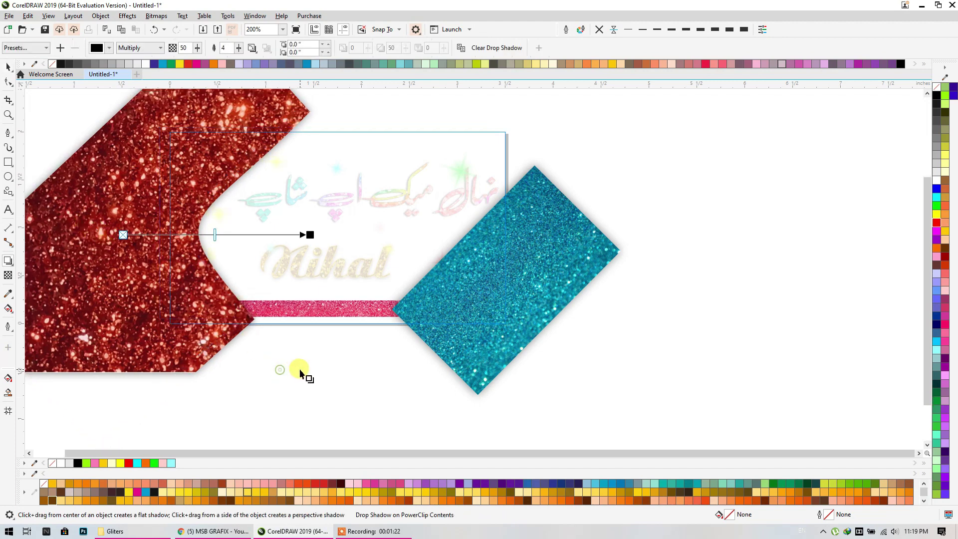
{"action": "left_click", "coordinate": [8, 66]}
{"action": "left_click", "coordinate": [797, 138]}
{"action": "left_click", "coordinate": [801, 136]}
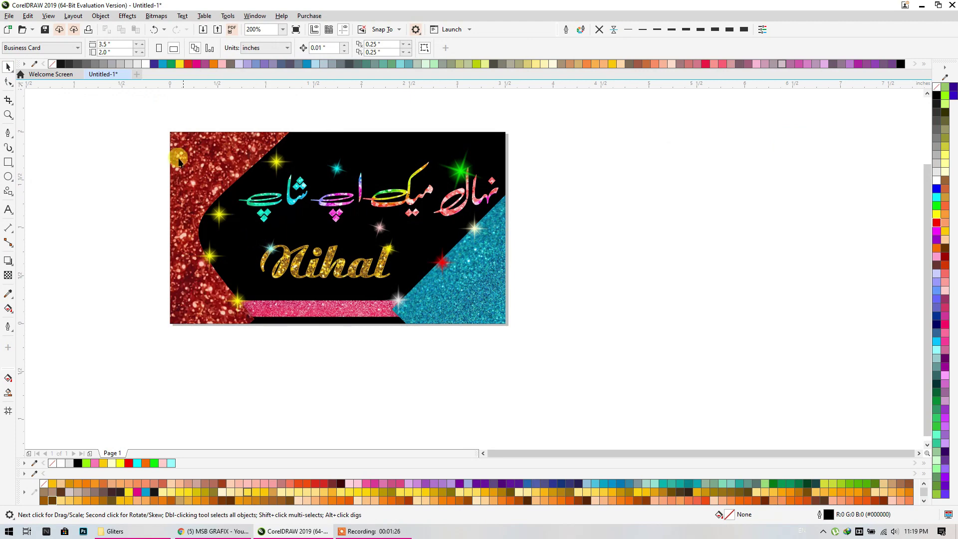
{"action": "left_click", "coordinate": [154, 31]}
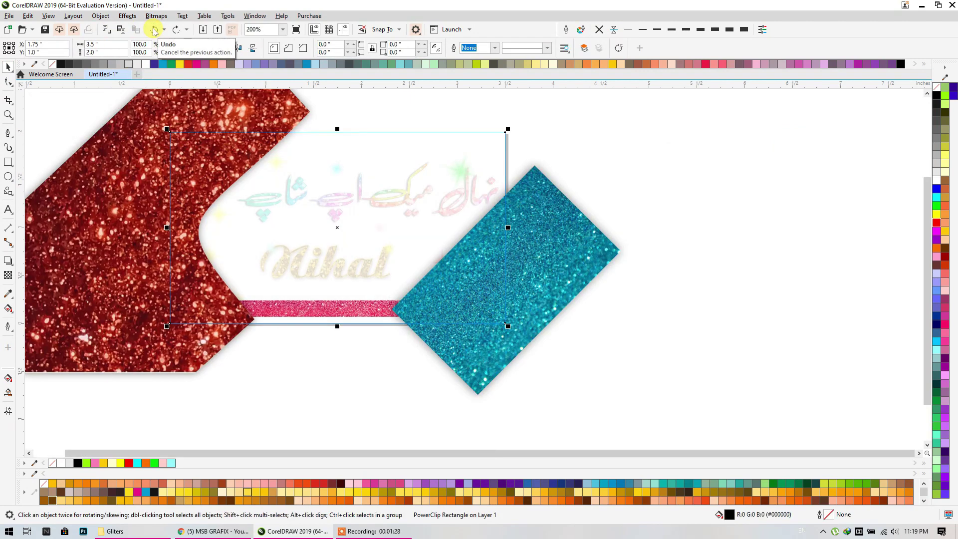
{"action": "left_click", "coordinate": [155, 31]}
{"action": "left_click", "coordinate": [154, 31]}
{"action": "left_click", "coordinate": [770, 180]}
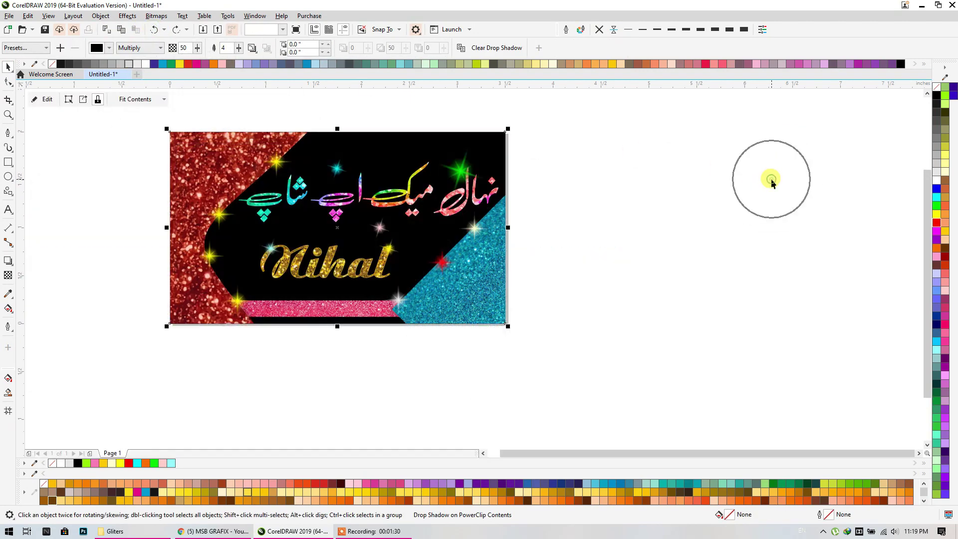
{"action": "left_click", "coordinate": [120, 530]}
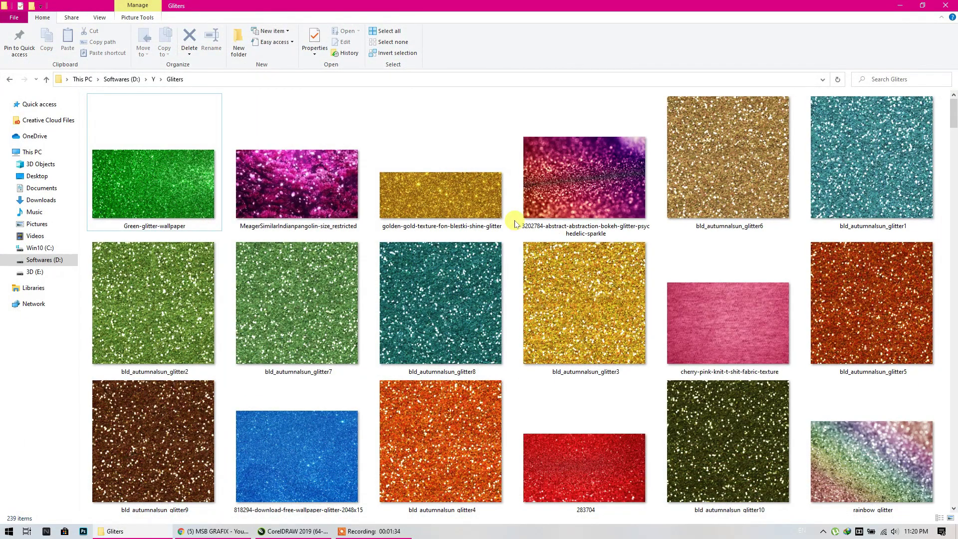
Step: Scroll the Gliters thumbnails and check the context menus of a pink glitter file and the folder
{"action": "scroll", "coordinate": [515, 223], "scroll_direction": "down", "scroll_amount": 5}
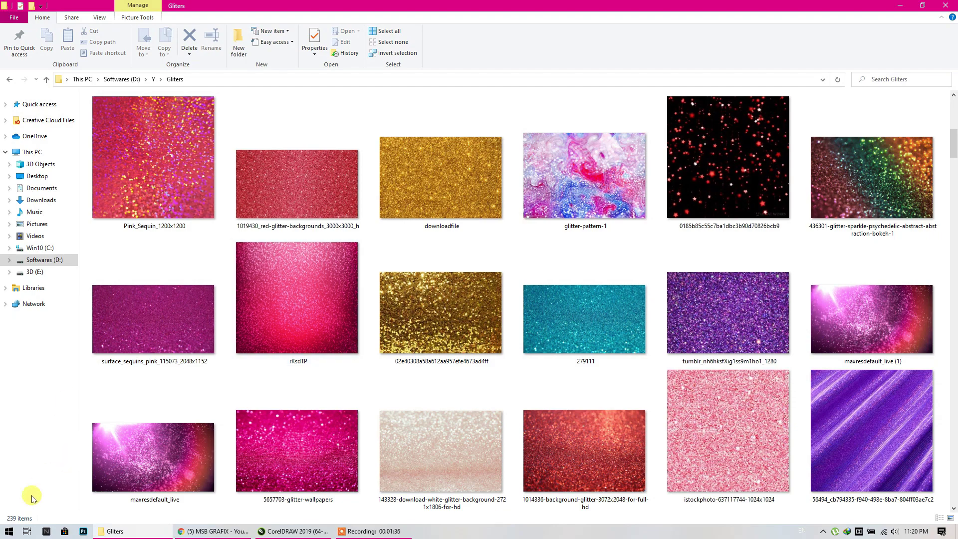
{"action": "scroll", "coordinate": [592, 255], "scroll_direction": "down", "scroll_amount": 3}
{"action": "scroll", "coordinate": [591, 256], "scroll_direction": "up", "scroll_amount": 3}
{"action": "scroll", "coordinate": [593, 258], "scroll_direction": "up", "scroll_amount": 2}
{"action": "scroll", "coordinate": [592, 257], "scroll_direction": "down", "scroll_amount": 4}
{"action": "scroll", "coordinate": [592, 258], "scroll_direction": "down", "scroll_amount": 2}
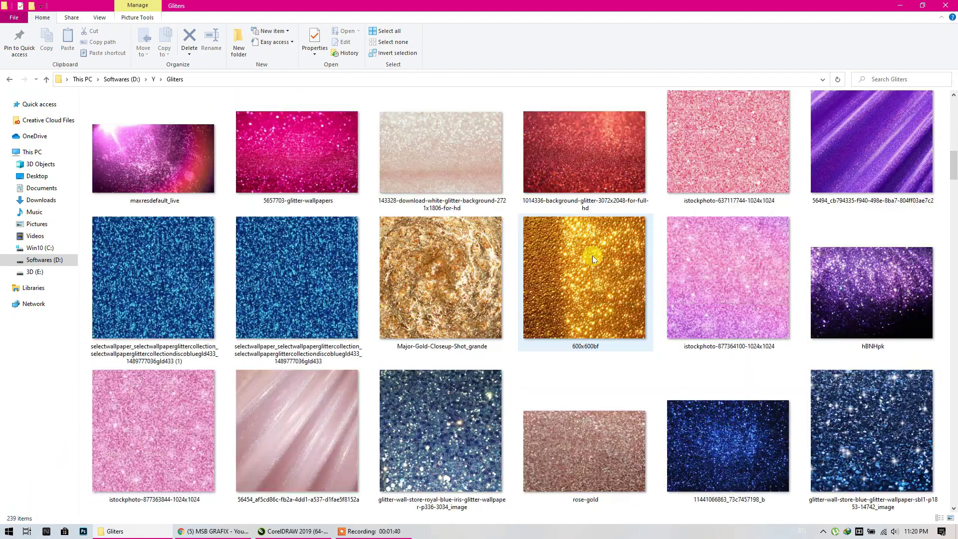
{"action": "scroll", "coordinate": [592, 258], "scroll_direction": "down", "scroll_amount": 3}
{"action": "scroll", "coordinate": [593, 257], "scroll_direction": "down", "scroll_amount": 3}
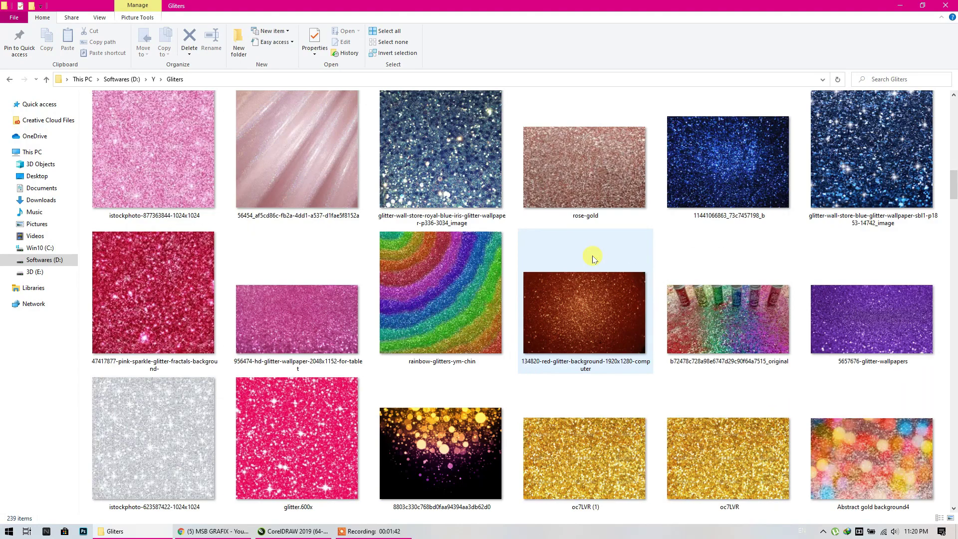
{"action": "scroll", "coordinate": [593, 258], "scroll_direction": "down", "scroll_amount": 3}
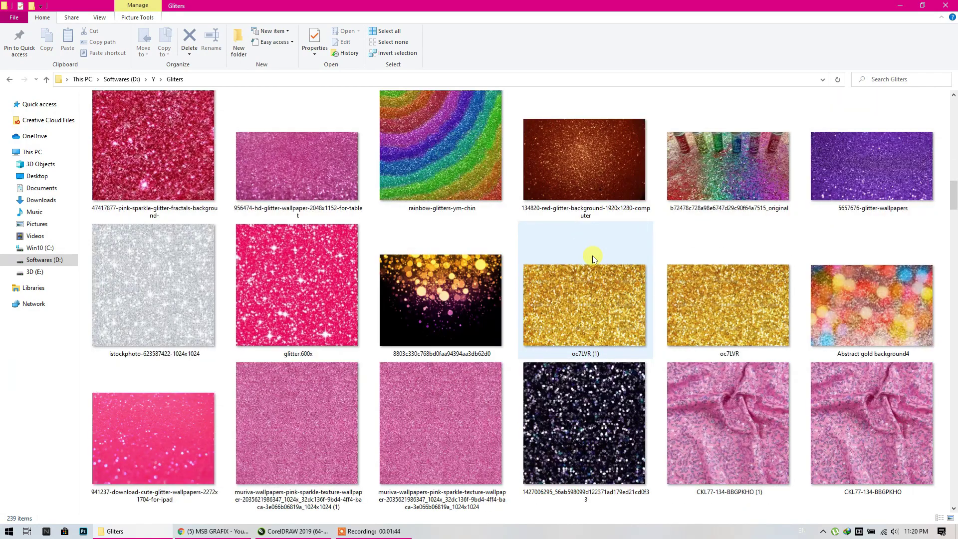
{"action": "scroll", "coordinate": [593, 258], "scroll_direction": "down", "scroll_amount": 3}
{"action": "scroll", "coordinate": [593, 258], "scroll_direction": "down", "scroll_amount": 2}
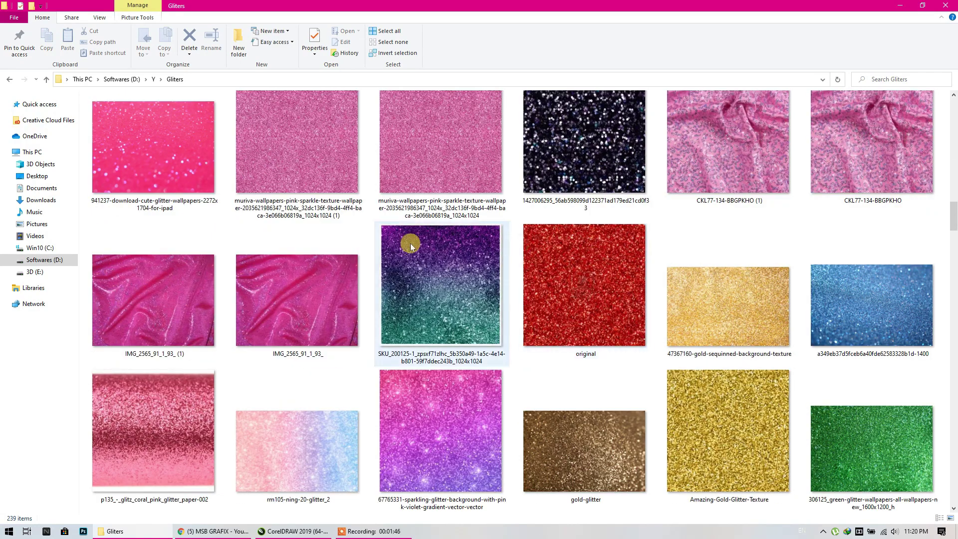
{"action": "right_click", "coordinate": [363, 215]}
{"action": "left_click", "coordinate": [343, 247]}
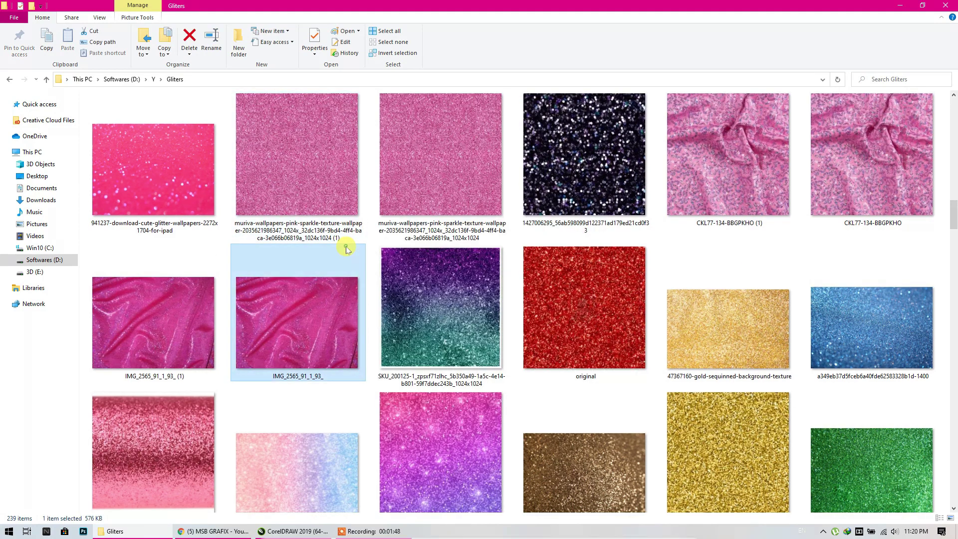
{"action": "right_click", "coordinate": [369, 248]}
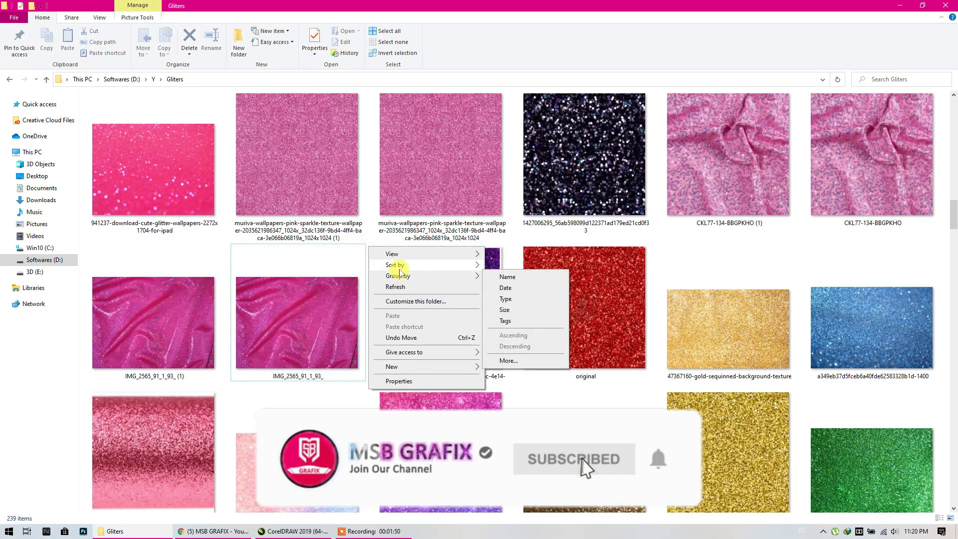
{"action": "mouse_move", "coordinate": [424, 264]}
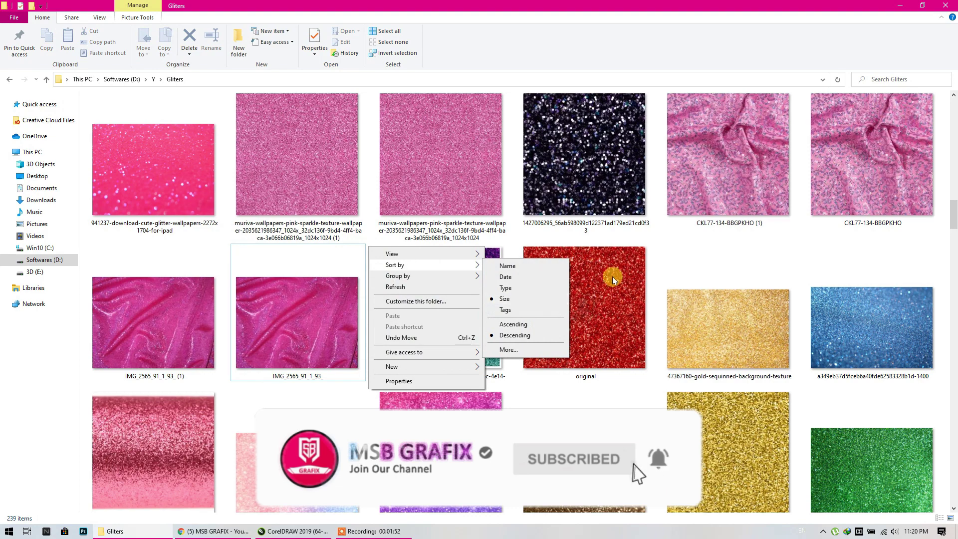
{"action": "left_click", "coordinate": [709, 249]}
Step: Browse to the last glitter images and select the violet glitter particles image
{"action": "scroll", "coordinate": [709, 248], "scroll_direction": "down", "scroll_amount": 5}
{"action": "mouse_move", "coordinate": [704, 246]}
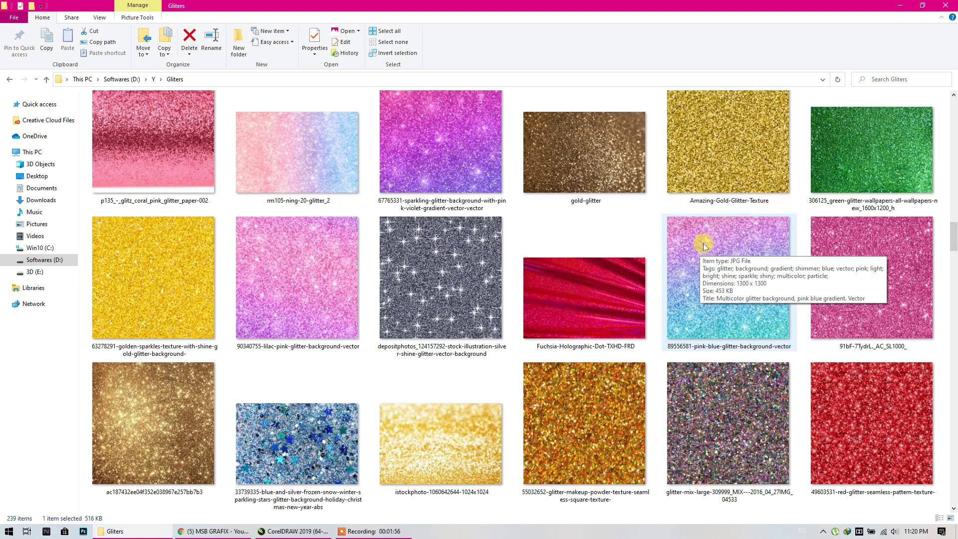
{"action": "scroll", "coordinate": [703, 246], "scroll_direction": "down", "scroll_amount": 2}
{"action": "scroll", "coordinate": [703, 246], "scroll_direction": "down", "scroll_amount": 3}
{"action": "scroll", "coordinate": [704, 246], "scroll_direction": "down", "scroll_amount": 2}
{"action": "scroll", "coordinate": [704, 246], "scroll_direction": "down", "scroll_amount": 3}
{"action": "scroll", "coordinate": [703, 246], "scroll_direction": "down", "scroll_amount": 2}
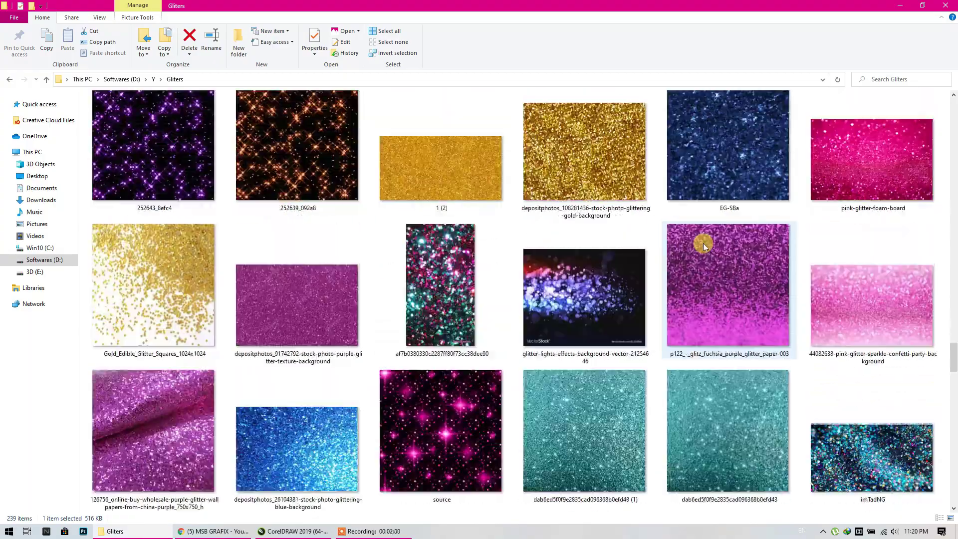
{"action": "scroll", "coordinate": [703, 246], "scroll_direction": "down", "scroll_amount": 2}
{"action": "scroll", "coordinate": [703, 246], "scroll_direction": "down", "scroll_amount": 2}
{"action": "scroll", "coordinate": [703, 245], "scroll_direction": "down", "scroll_amount": 3}
{"action": "scroll", "coordinate": [702, 245], "scroll_direction": "down", "scroll_amount": 3}
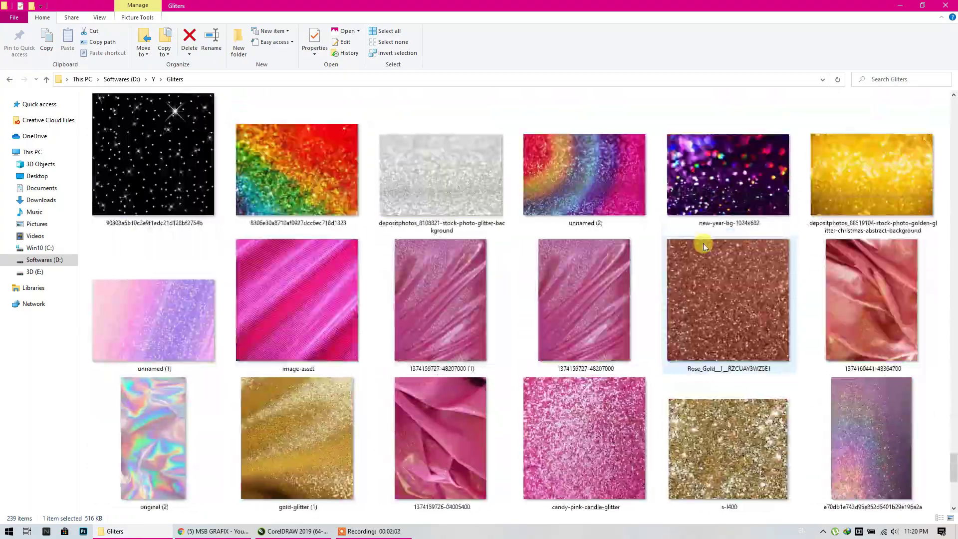
{"action": "scroll", "coordinate": [703, 245], "scroll_direction": "down", "scroll_amount": 2}
{"action": "left_click", "coordinate": [288, 438]}
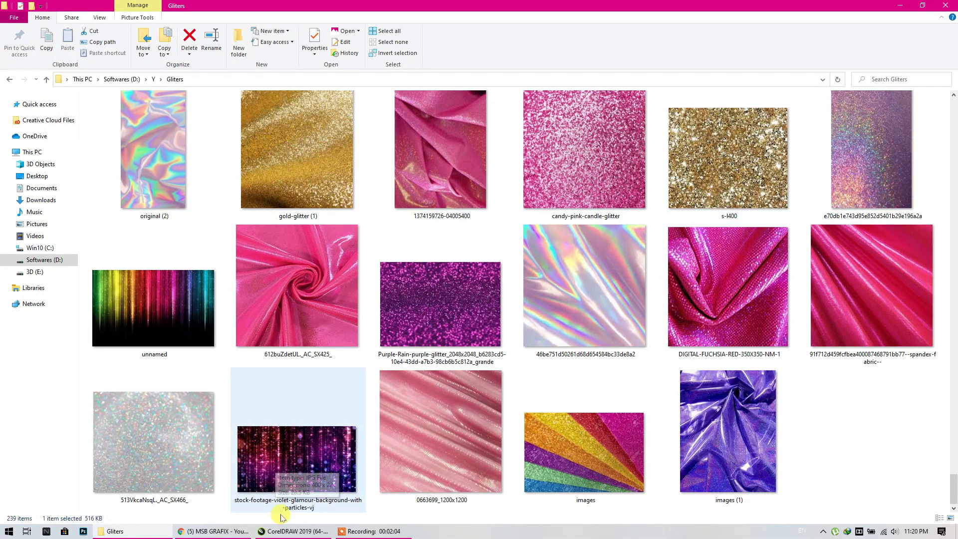
{"action": "left_click", "coordinate": [294, 530]}
Step: Draw a 3.5 x 2.0 inch card rectangle in empty page space
{"action": "left_click_drag", "start_coordinate": [278, 223], "coordinate": [666, 205]}
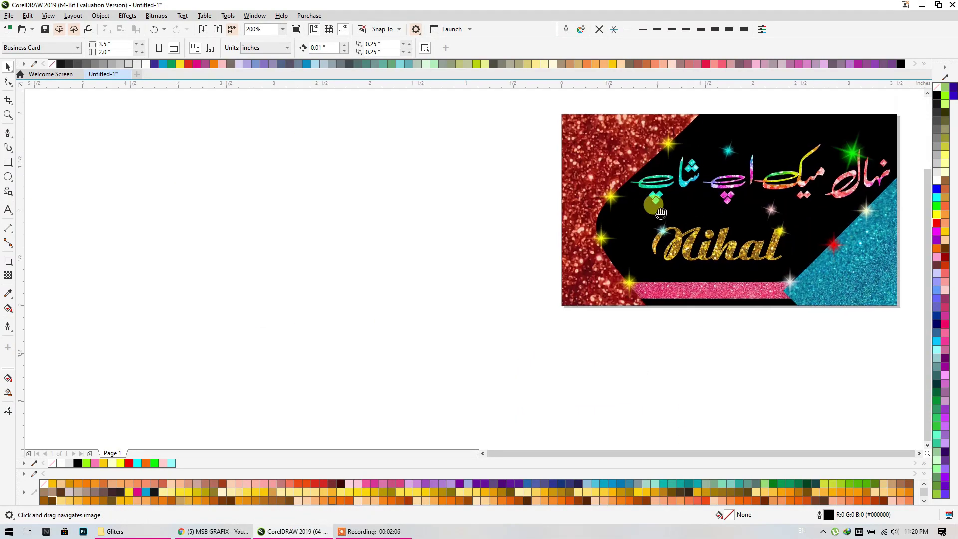
{"action": "scroll", "coordinate": [563, 210], "scroll_direction": "left", "scroll_amount": 5}
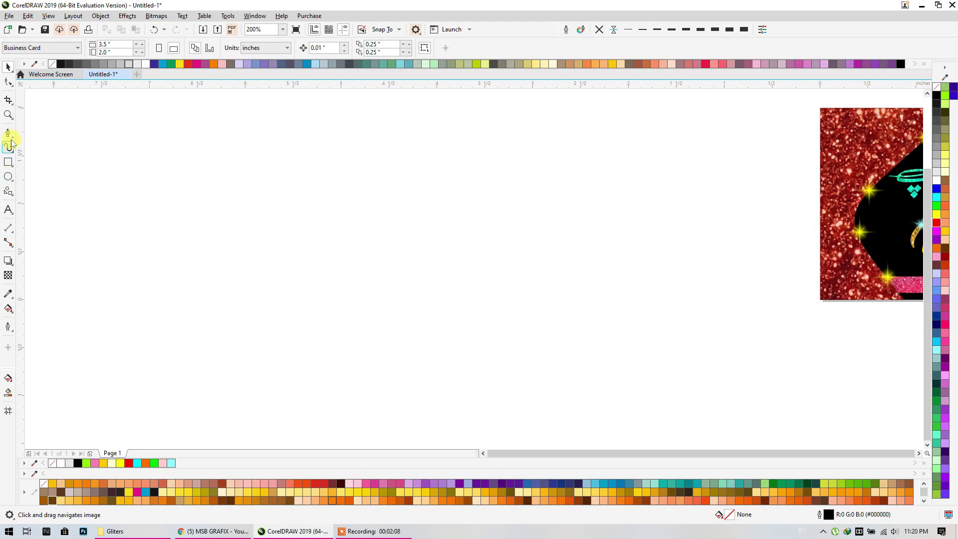
{"action": "left_click", "coordinate": [5, 162]}
{"action": "left_click_drag", "start_coordinate": [87, 112], "coordinate": [561, 386]}
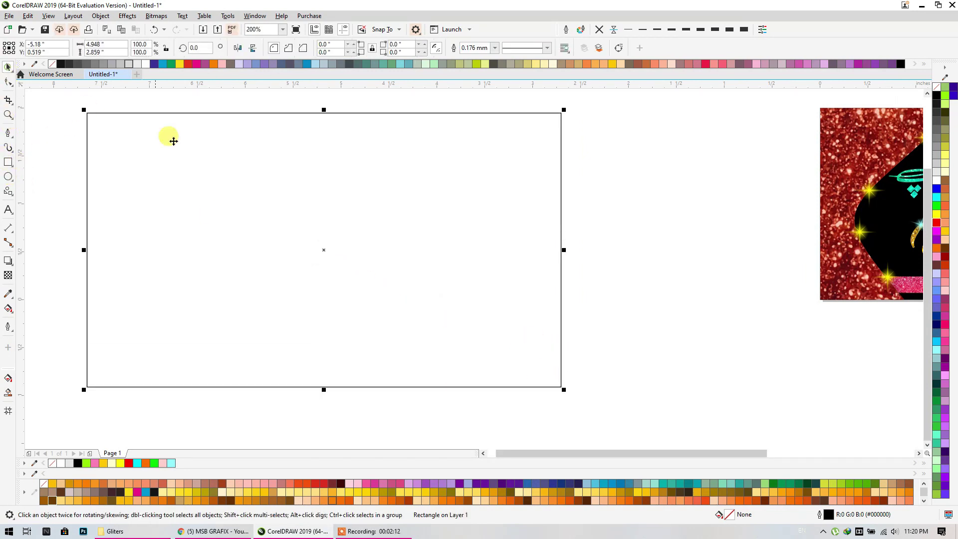
{"action": "scroll", "coordinate": [220, 160], "scroll_direction": "down", "scroll_amount": 1}
{"action": "left_click", "coordinate": [105, 170]}
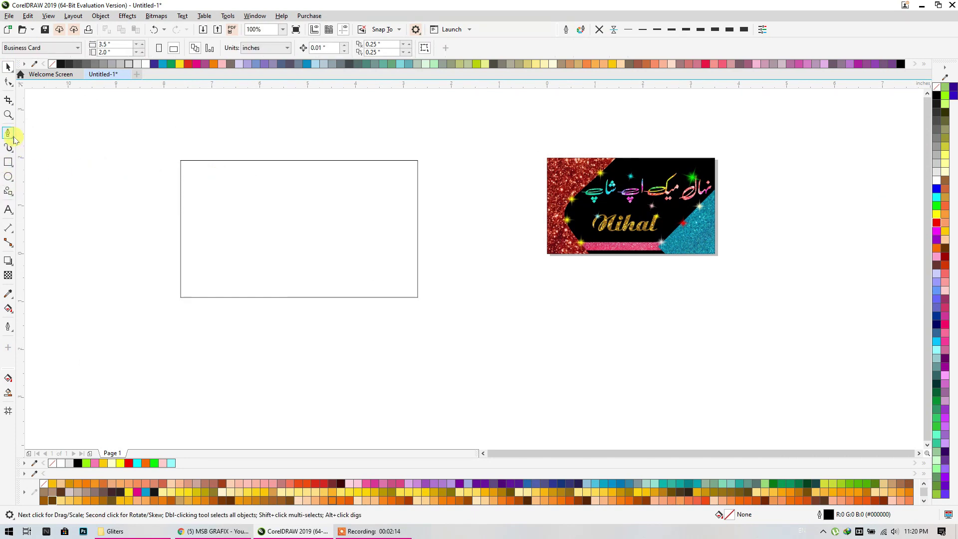
Step: Draw a tall narrow rectangle on the card's left edge and skew it into a parallelogram
{"action": "left_click", "coordinate": [9, 161]}
{"action": "left_click_drag", "start_coordinate": [74, 118], "coordinate": [158, 380]}
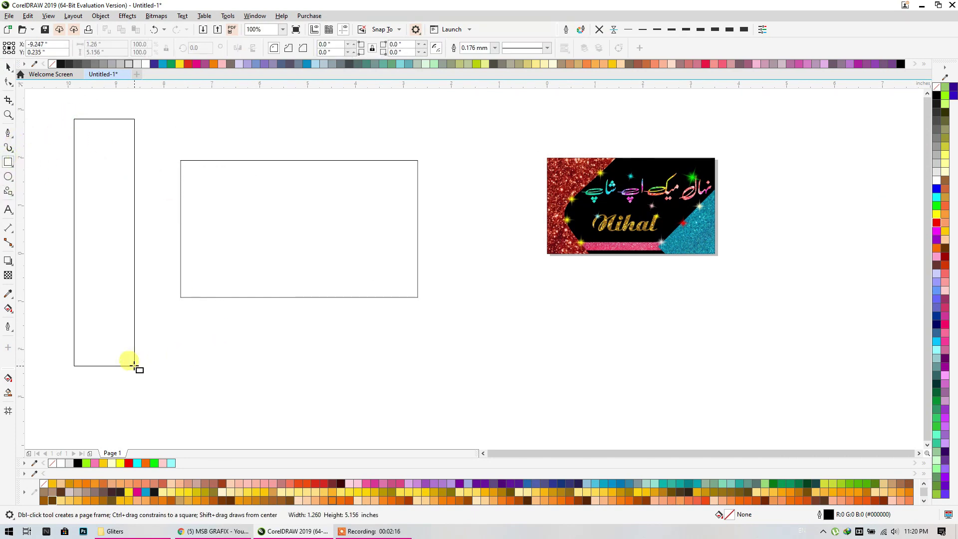
{"action": "left_click", "coordinate": [14, 68]}
{"action": "left_click", "coordinate": [103, 120]}
{"action": "left_click_drag", "start_coordinate": [115, 113], "coordinate": [216, 124]}
{"action": "left_click_drag", "start_coordinate": [144, 237], "coordinate": [153, 240]}
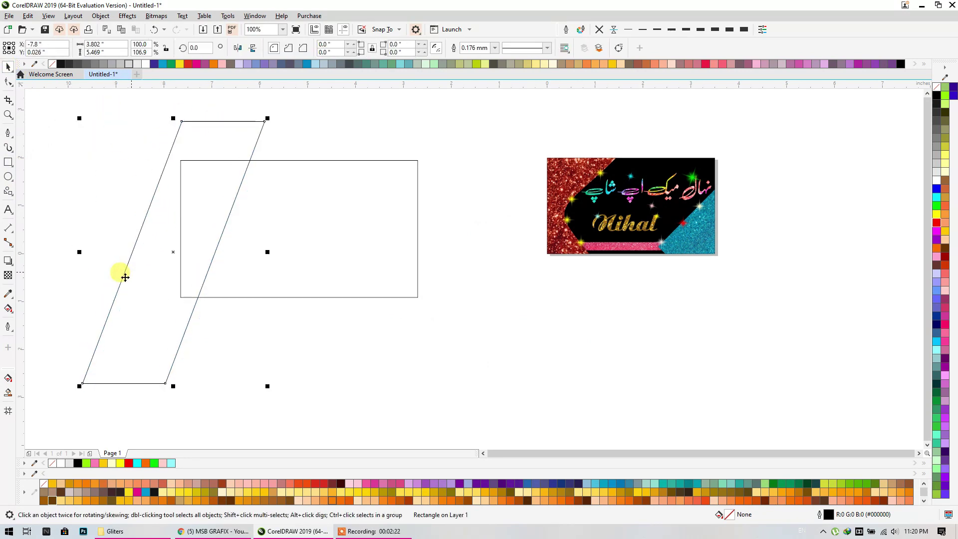
Step: Duplicate the parallelogram, mirror it horizontally, and skew it across the card's right edge
{"action": "left_click_drag", "start_coordinate": [125, 298], "coordinate": [265, 300]}
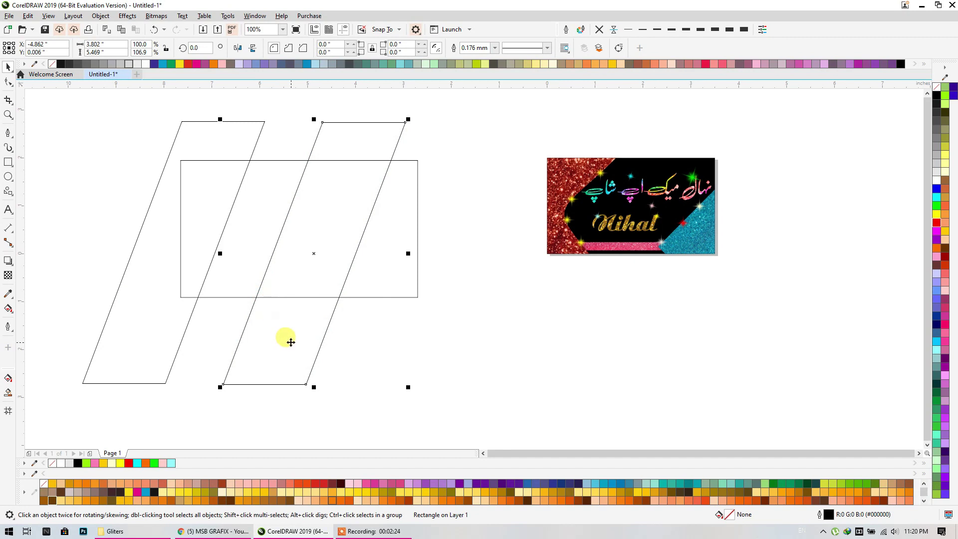
{"action": "left_click_drag", "start_coordinate": [320, 285], "coordinate": [404, 290]}
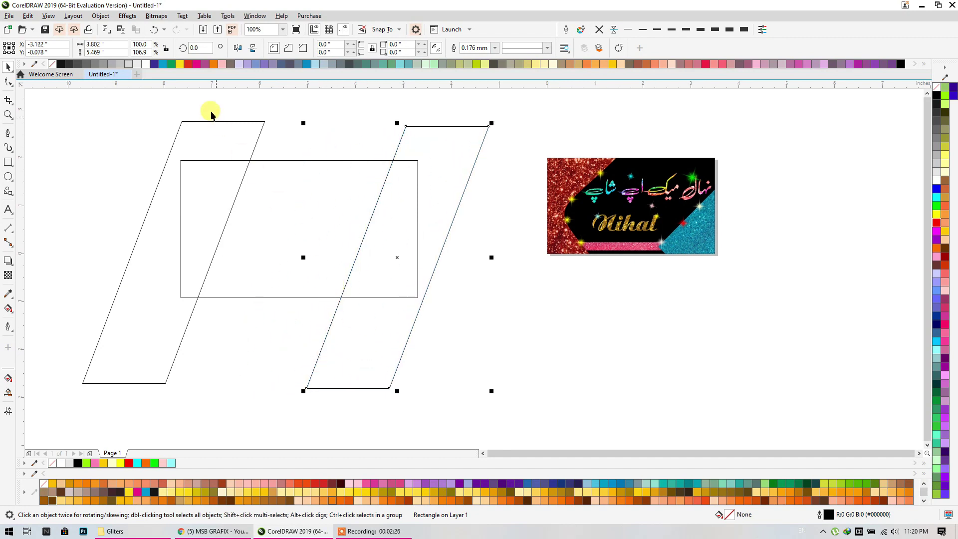
{"action": "left_click", "coordinate": [238, 48]}
{"action": "left_click_drag", "start_coordinate": [445, 258], "coordinate": [474, 217]}
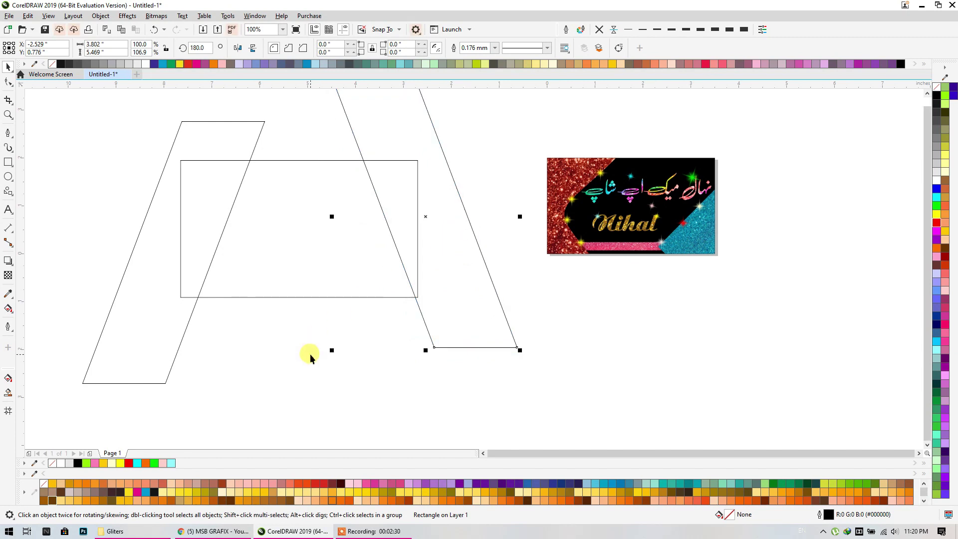
{"action": "left_click", "coordinate": [422, 317]}
{"action": "left_click_drag", "start_coordinate": [427, 351], "coordinate": [394, 349]}
{"action": "left_click", "coordinate": [323, 388]}
Step: Import the rainbow glitter image and place it below the shapes
{"action": "right_click", "coordinate": [287, 343]}
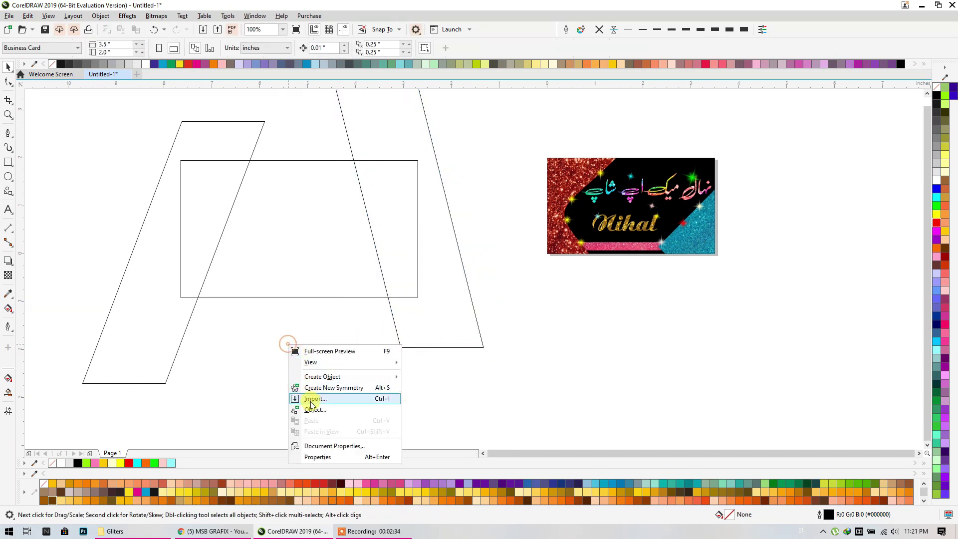
{"action": "left_click", "coordinate": [310, 398]}
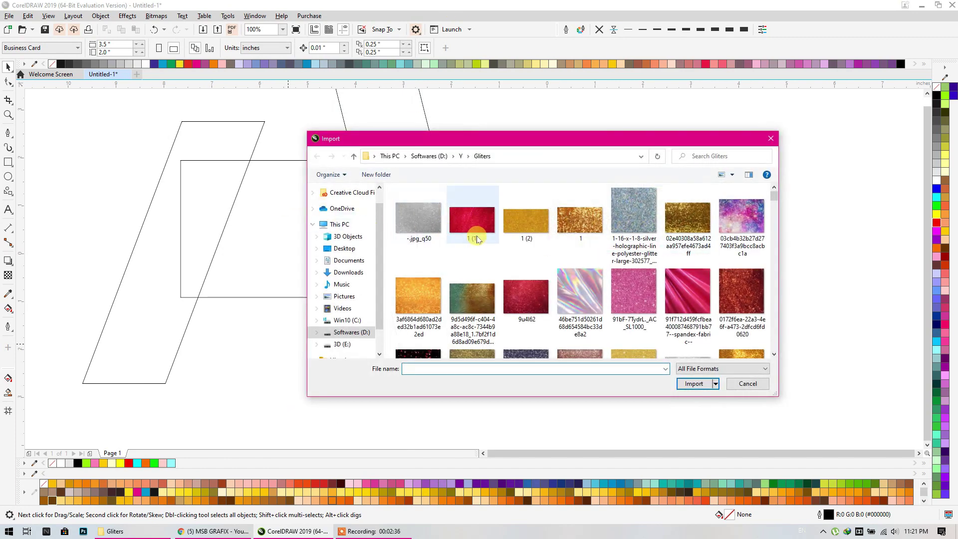
{"action": "left_click", "coordinate": [428, 219]}
{"action": "left_click", "coordinate": [479, 221]}
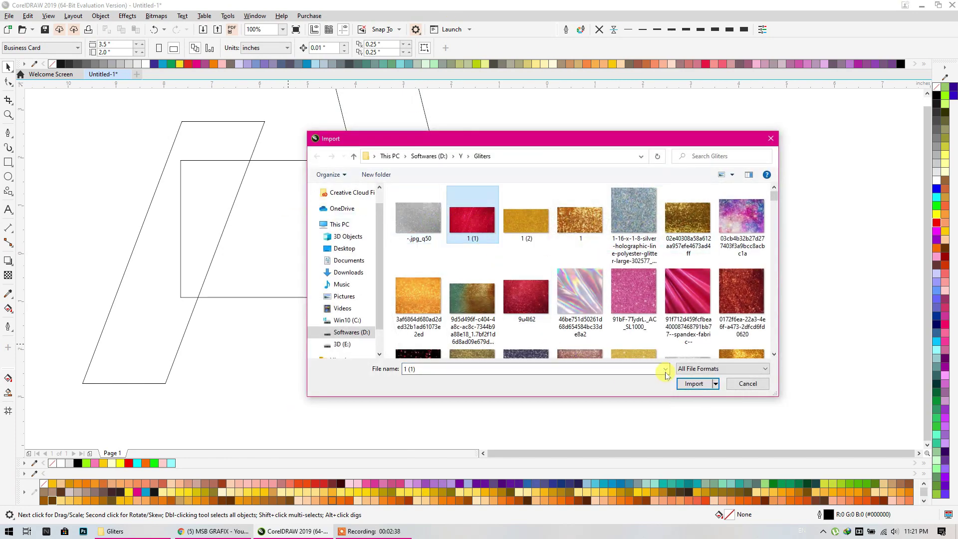
{"action": "scroll", "coordinate": [485, 259], "scroll_direction": "down", "scroll_amount": 3}
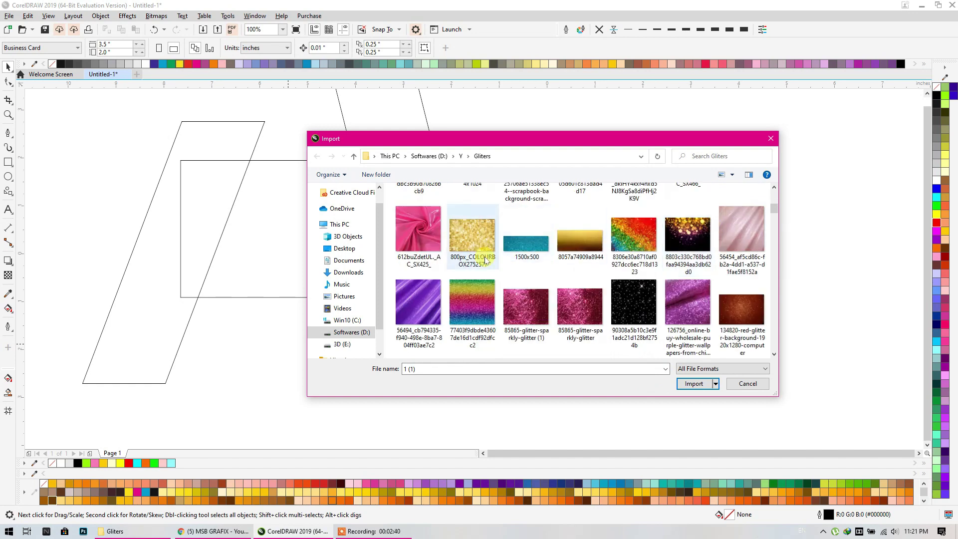
{"action": "left_click", "coordinate": [633, 235]}
{"action": "left_click", "coordinate": [693, 383]}
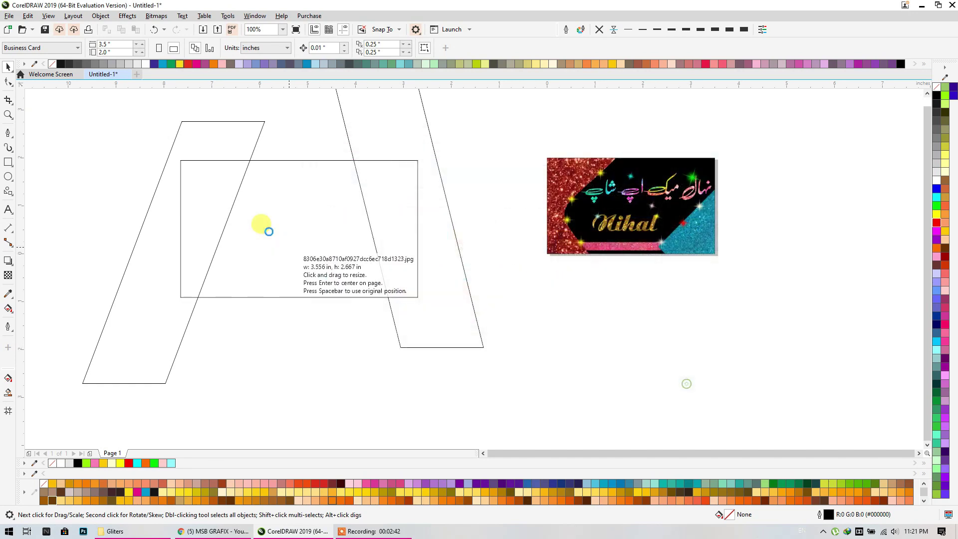
{"action": "mouse_move", "coordinate": [163, 155]}
{"action": "left_mouse_down"}
{"action": "mouse_move", "coordinate": [381, 343]}
{"action": "mouse_move", "coordinate": [361, 327]}
{"action": "left_mouse_up"}
{"action": "mouse_move", "coordinate": [263, 230]}
{"action": "left_mouse_down"}
{"action": "mouse_move", "coordinate": [269, 339]}
{"action": "mouse_move", "coordinate": [298, 384]}
{"action": "left_mouse_up"}
Step: PowerClip the rainbow image inside the left parallelogram and reposition it within the strip
{"action": "right_click", "coordinate": [304, 360]}
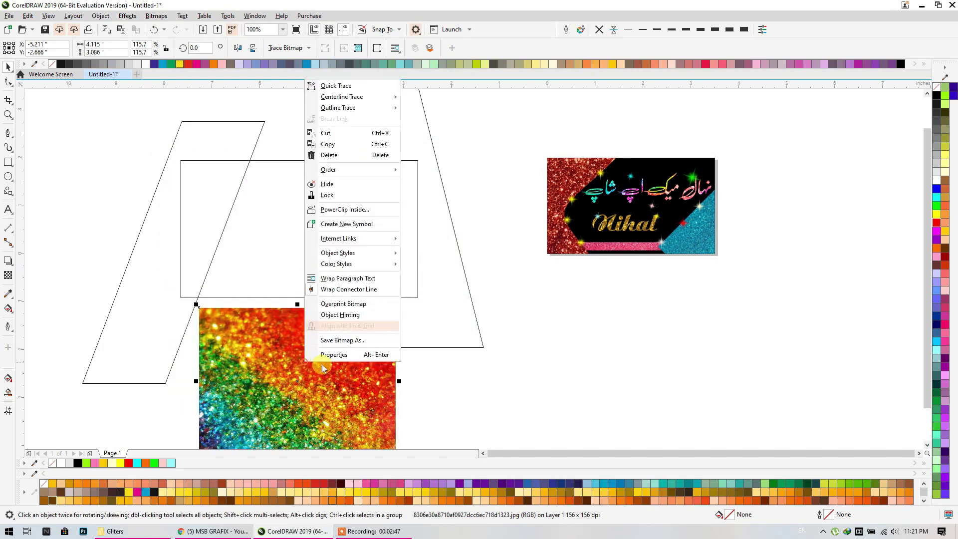
{"action": "left_click", "coordinate": [341, 209]}
{"action": "left_click", "coordinate": [210, 149]}
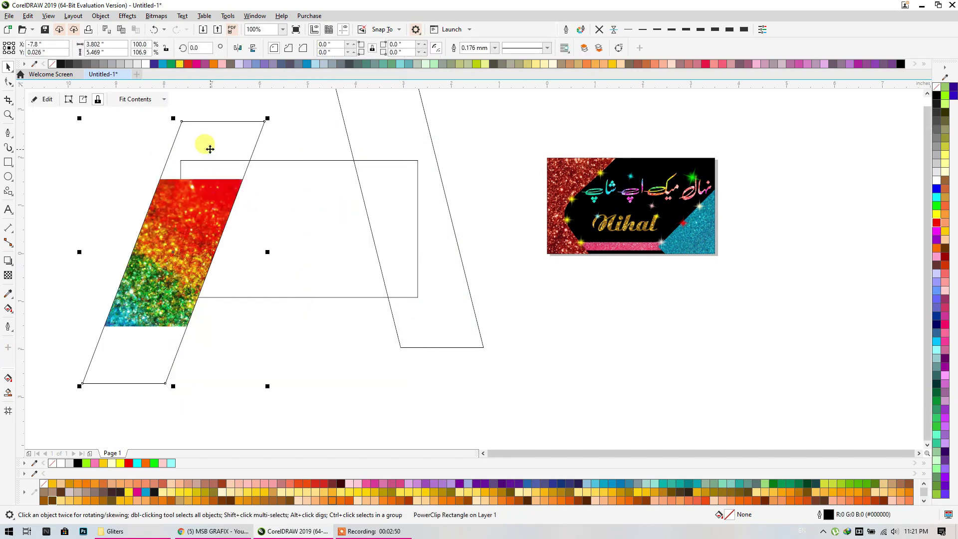
{"action": "left_click", "coordinate": [210, 149], "text": "ctrl"}
{"action": "left_click_drag", "start_coordinate": [201, 212], "coordinate": [210, 186]}
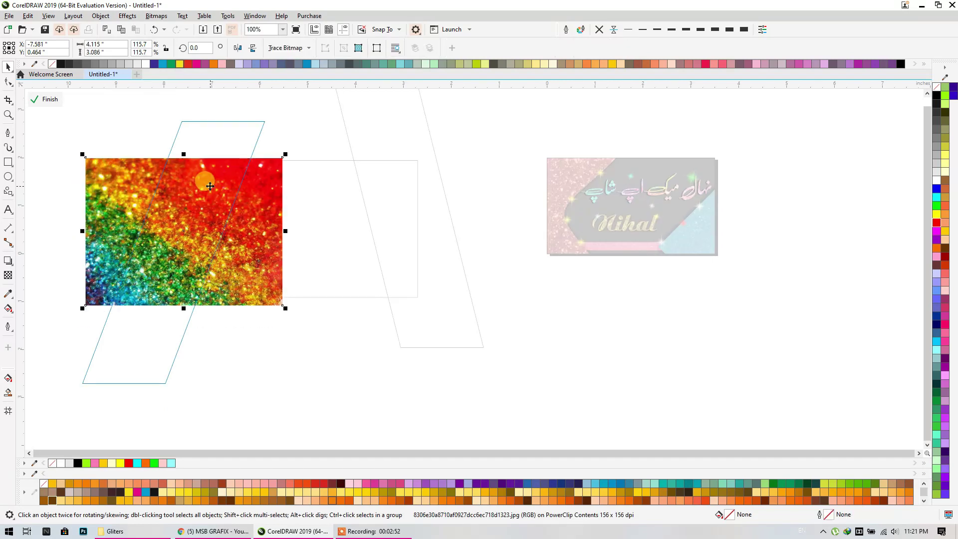
{"action": "left_click", "coordinate": [250, 330], "text": "ctrl"}
Step: PowerClip the rainbow strip inside the card rectangle
{"action": "left_click", "coordinate": [157, 330]}
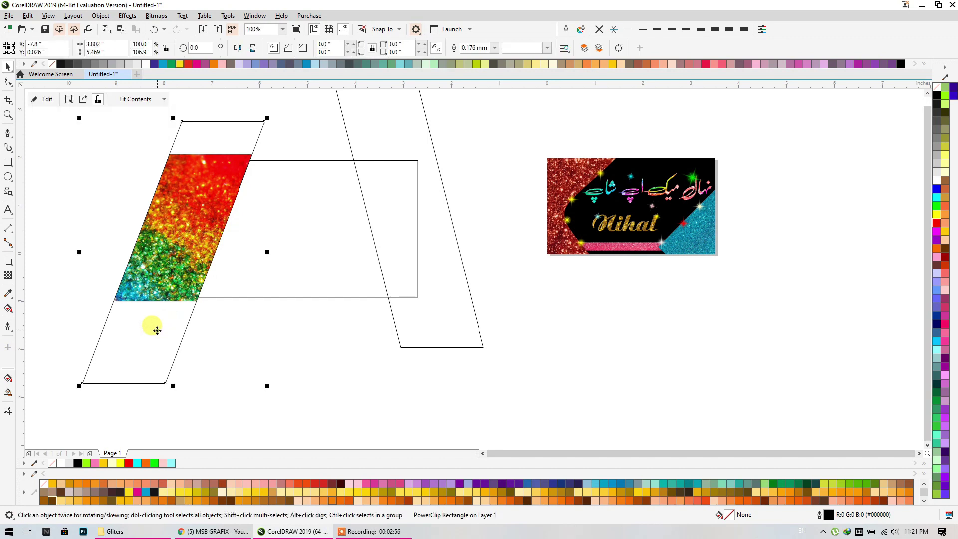
{"action": "right_click", "coordinate": [157, 330]}
{"action": "left_click", "coordinate": [193, 184]}
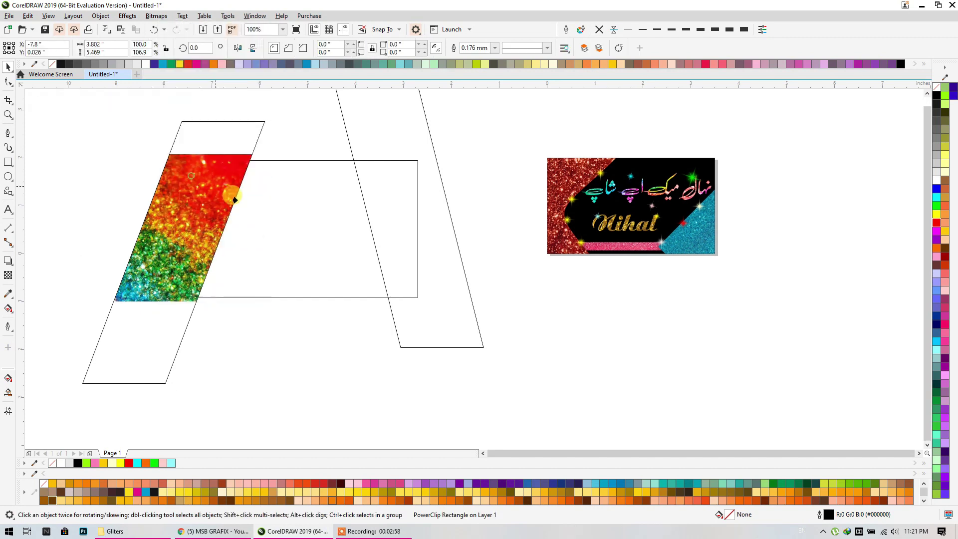
{"action": "left_click", "coordinate": [268, 213]}
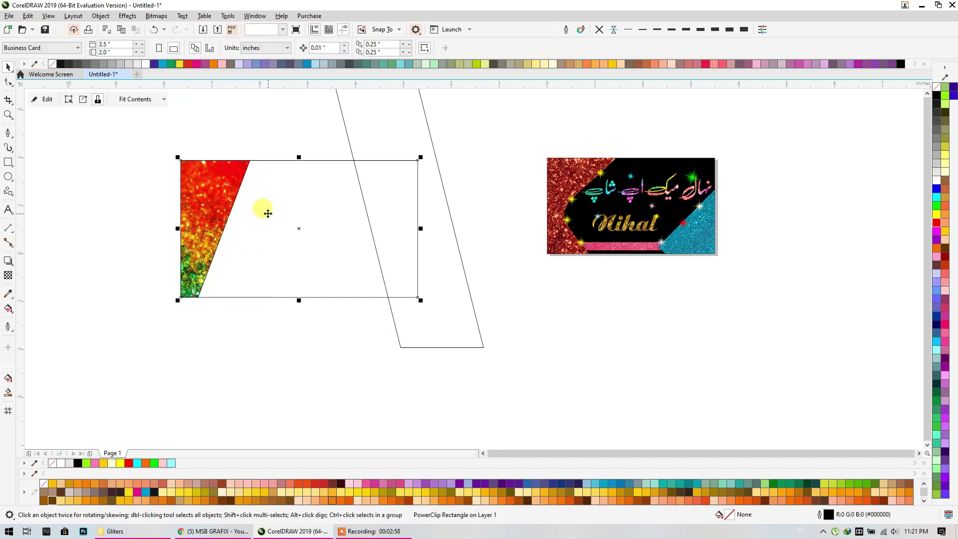
{"action": "double_click", "coordinate": [233, 202]}
{"action": "left_click", "coordinate": [598, 29]}
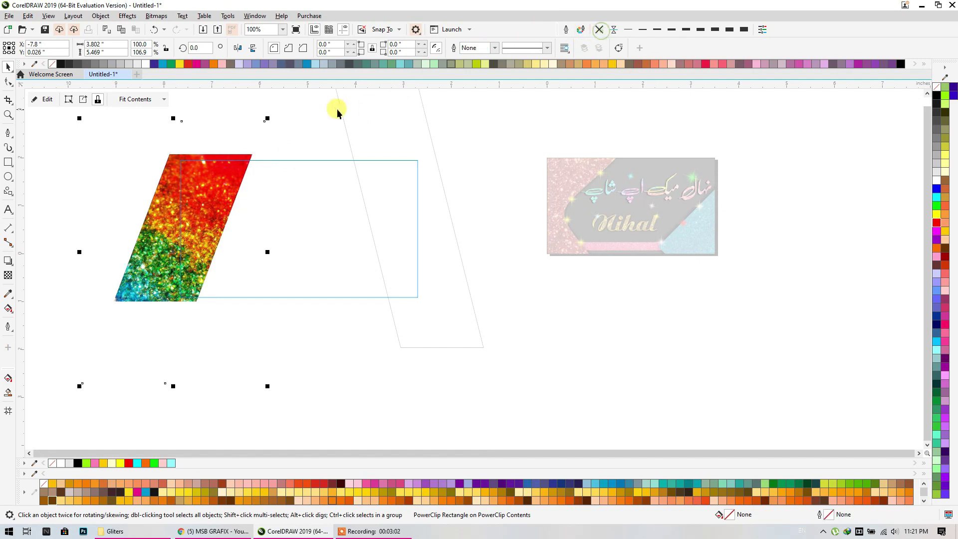
{"action": "left_click", "coordinate": [220, 198]}
{"action": "left_click", "coordinate": [83, 227]}
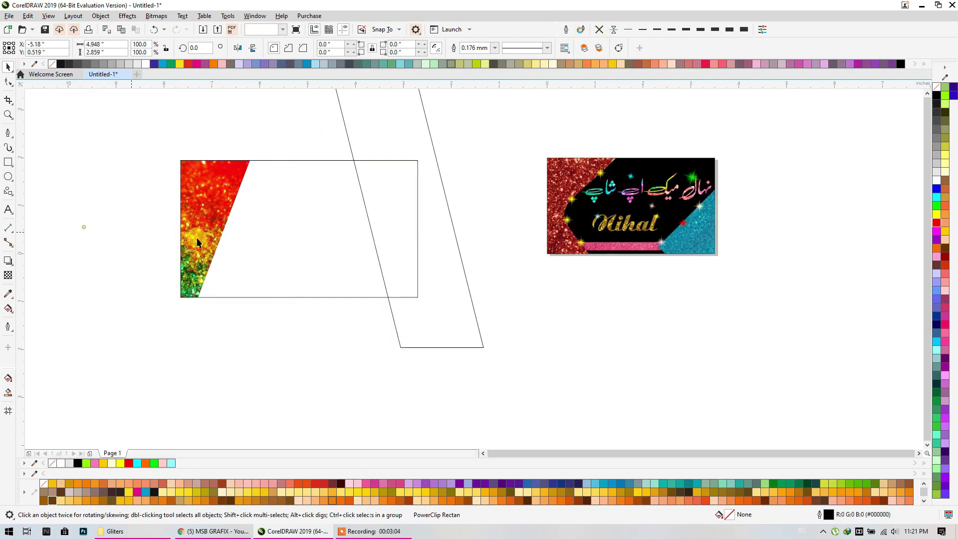
{"action": "right_click", "coordinate": [270, 337]}
{"action": "key", "text": "Escape"}
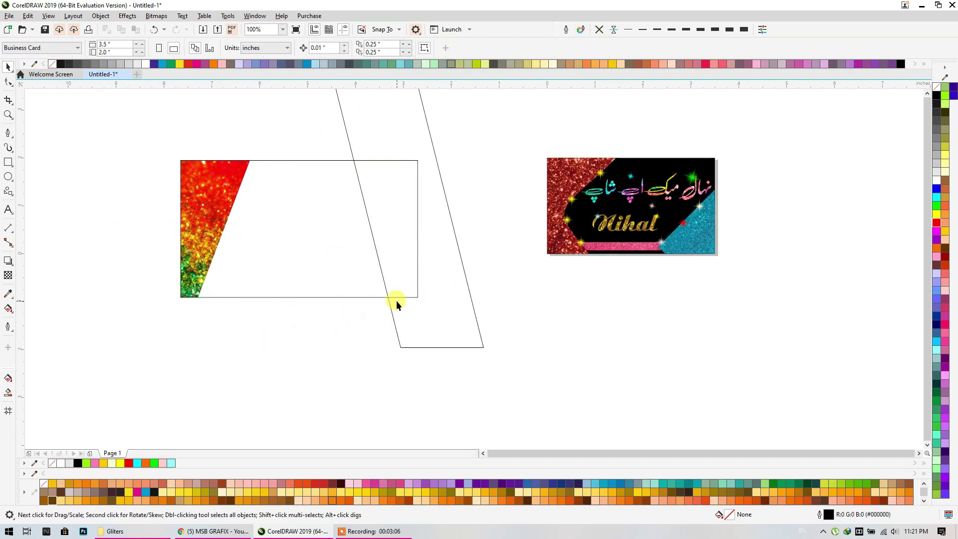
Step: Convert the right parallelogram to curves and bend its left edge inward
{"action": "left_click", "coordinate": [396, 300]}
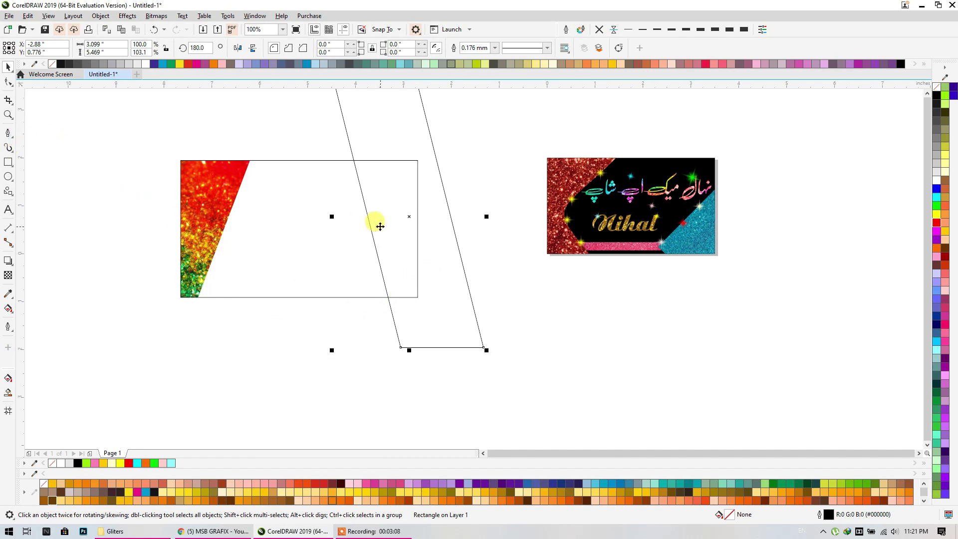
{"action": "key", "text": "ctrl+q"}
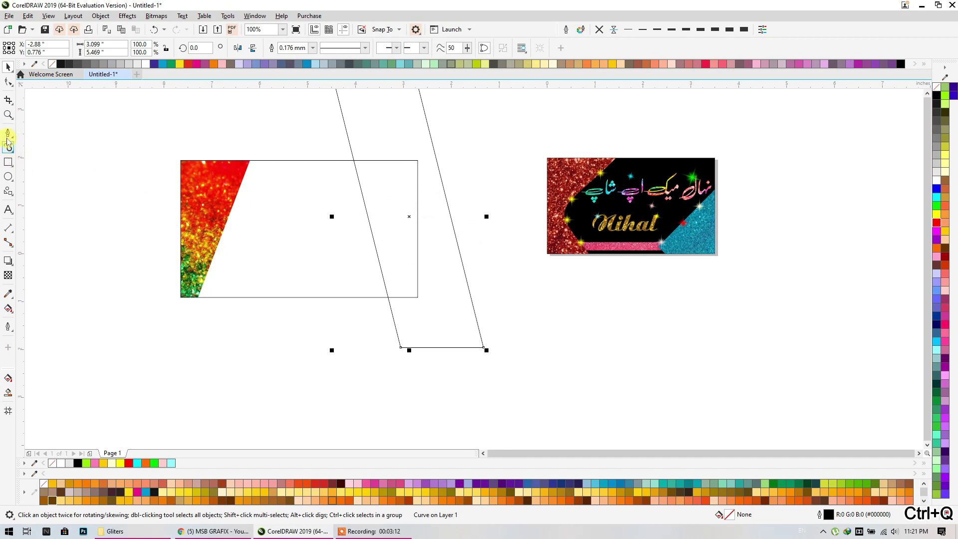
{"action": "key", "text": "F10"}
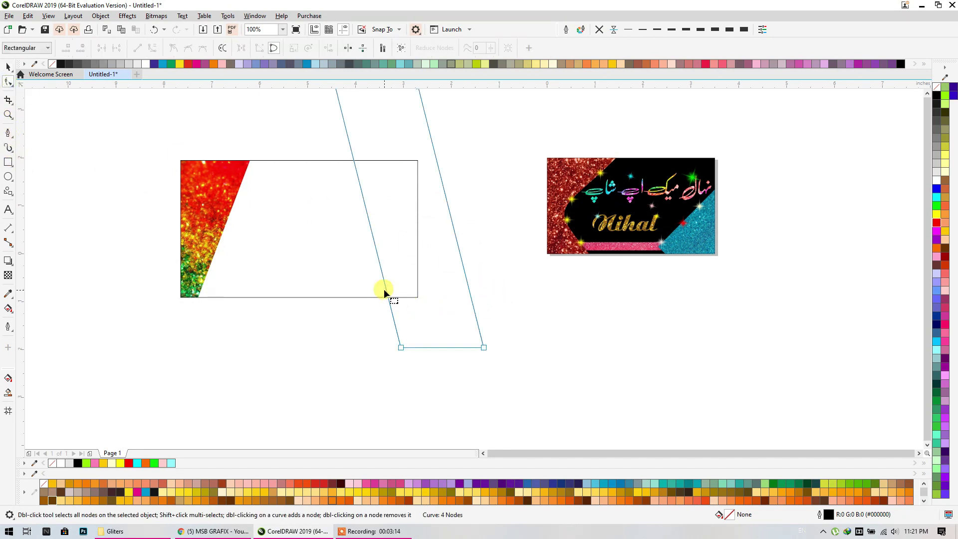
{"action": "left_click", "coordinate": [385, 290]}
{"action": "left_click_drag", "start_coordinate": [386, 291], "coordinate": [368, 298]}
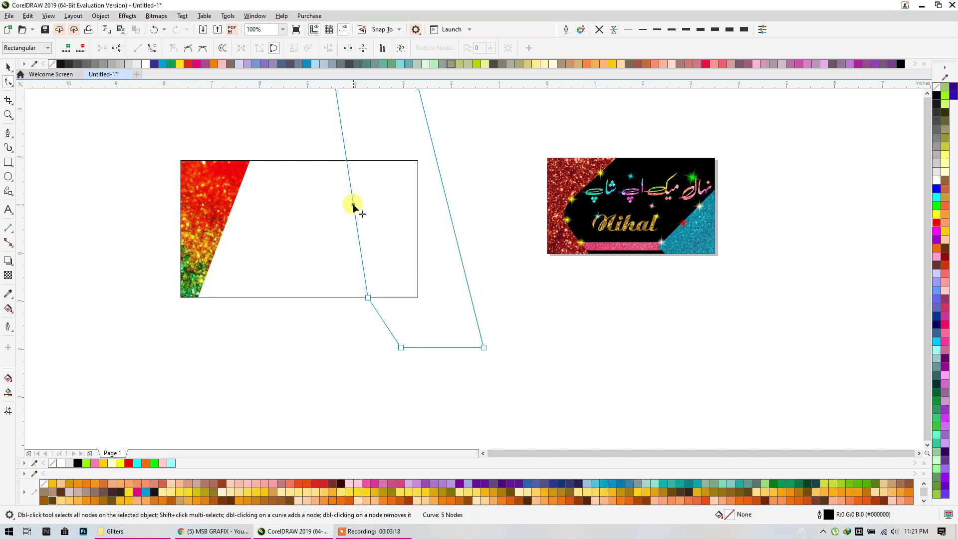
{"action": "left_click_drag", "start_coordinate": [353, 205], "coordinate": [387, 190]}
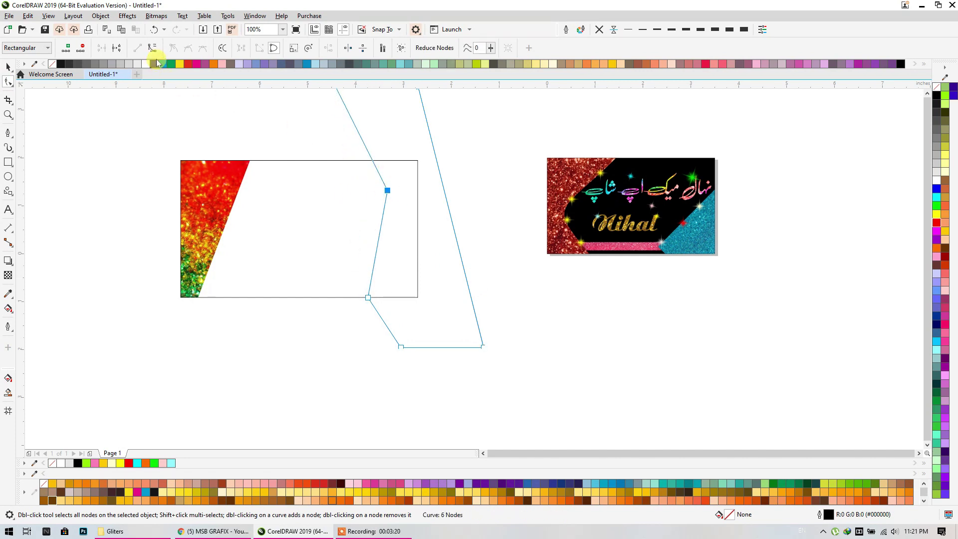
{"action": "double_click", "coordinate": [384, 189]}
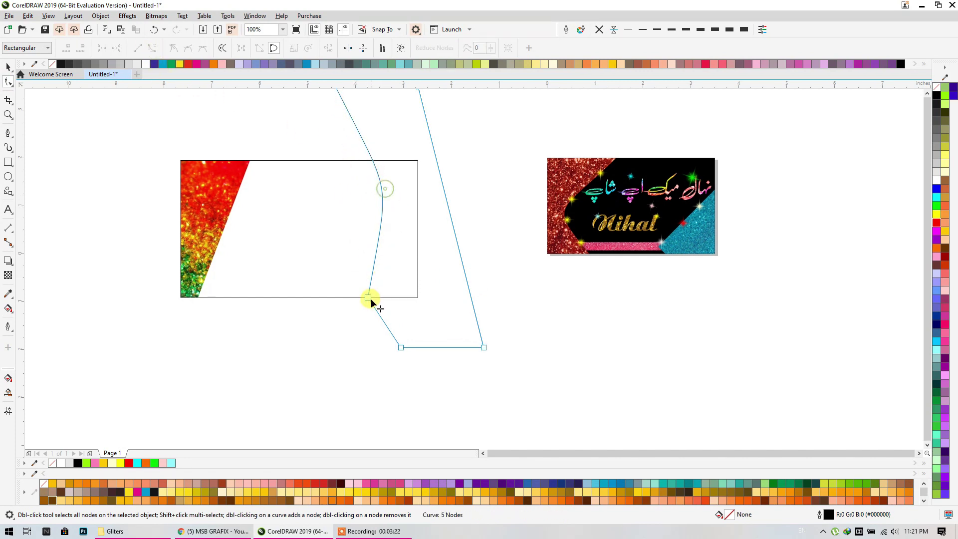
{"action": "double_click", "coordinate": [368, 297]}
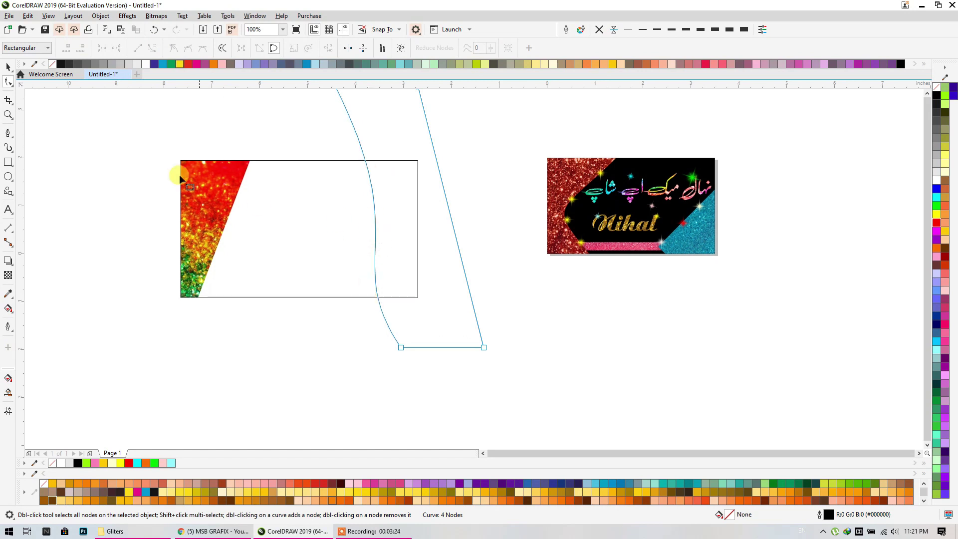
Step: Drag the bottom-left node's handles to form a smooth S-curve on the left edge
{"action": "left_click", "coordinate": [7, 66]}
{"action": "left_click", "coordinate": [426, 328]}
{"action": "left_click", "coordinate": [7, 82]}
{"action": "left_click", "coordinate": [401, 347]}
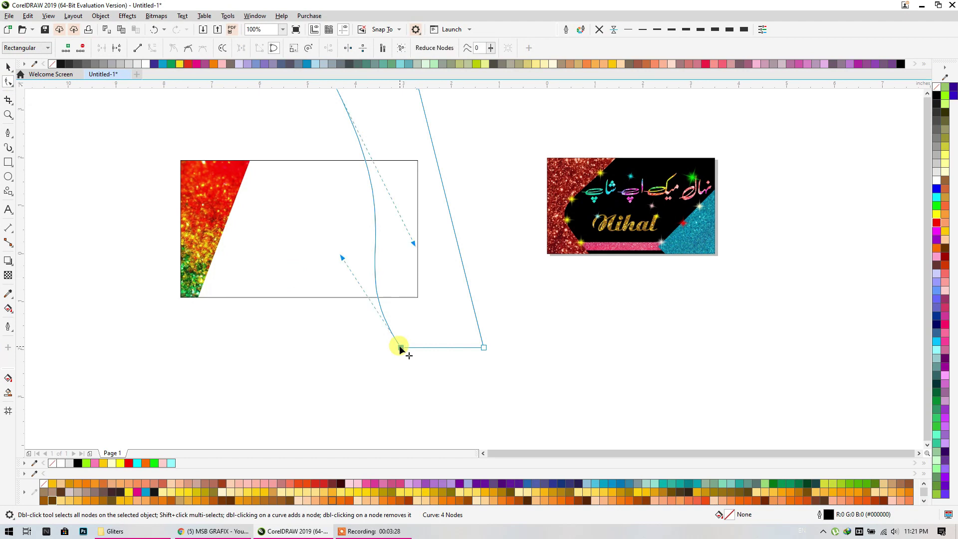
{"action": "left_click_drag", "start_coordinate": [341, 257], "coordinate": [310, 284]}
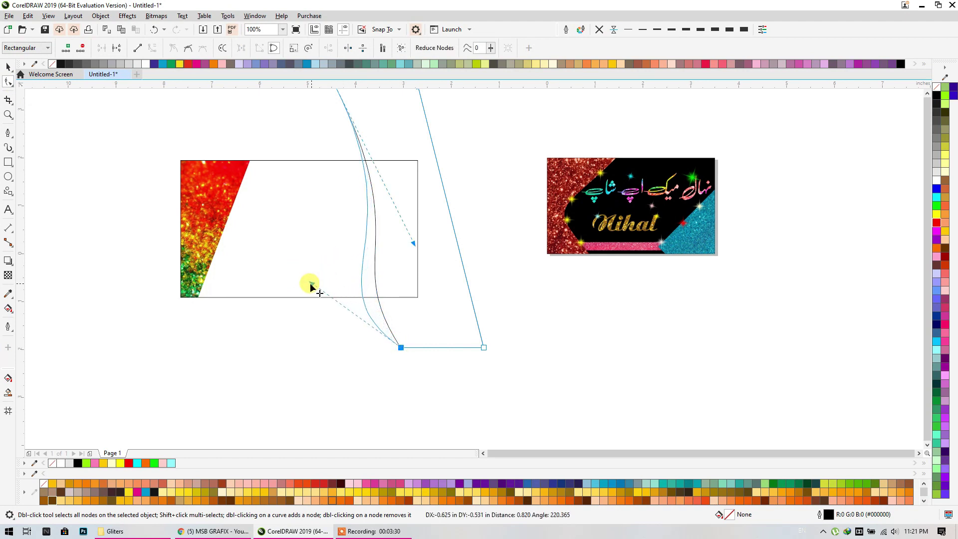
{"action": "left_click_drag", "start_coordinate": [414, 243], "coordinate": [448, 253]}
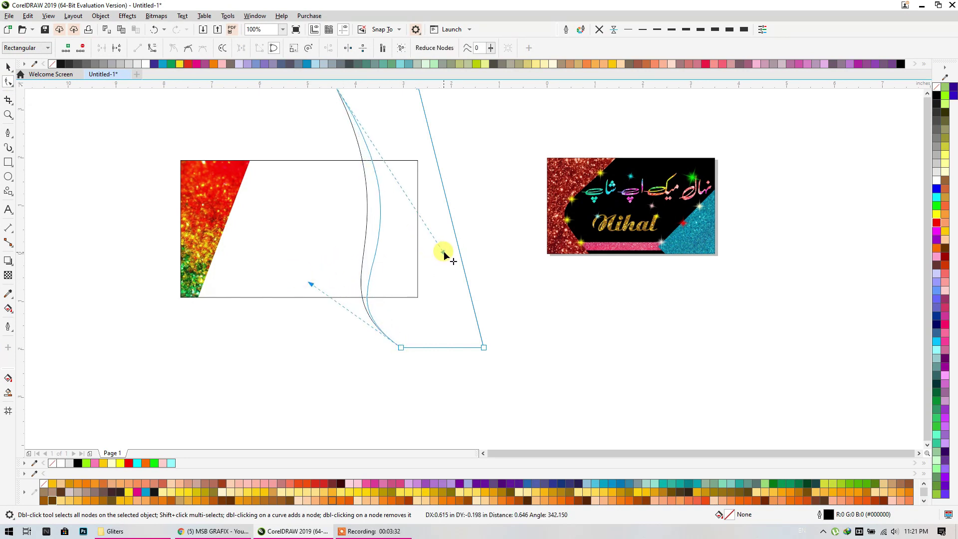
Step: Select the curve's top two nodes and lower them to just above the card
{"action": "left_click", "coordinate": [7, 67]}
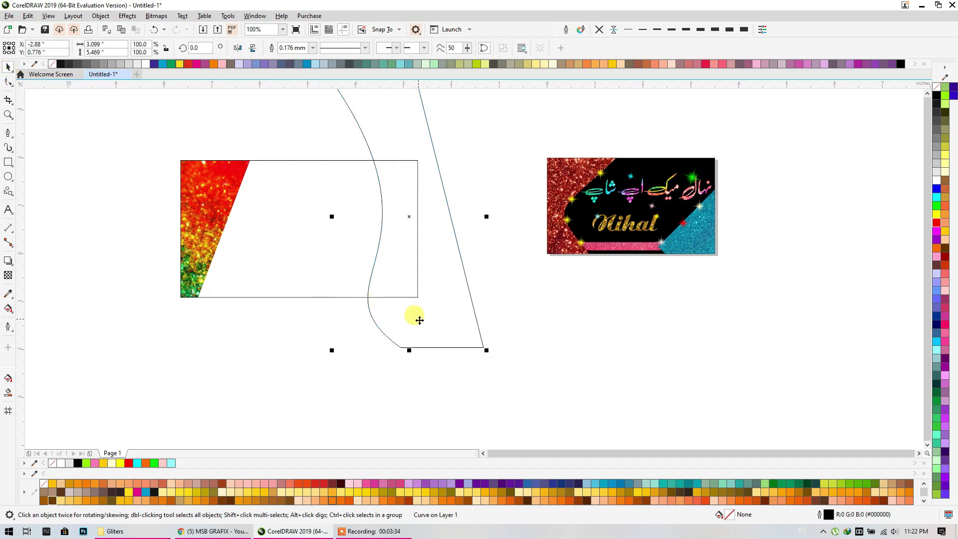
{"action": "left_click_drag", "start_coordinate": [421, 321], "coordinate": [419, 339]}
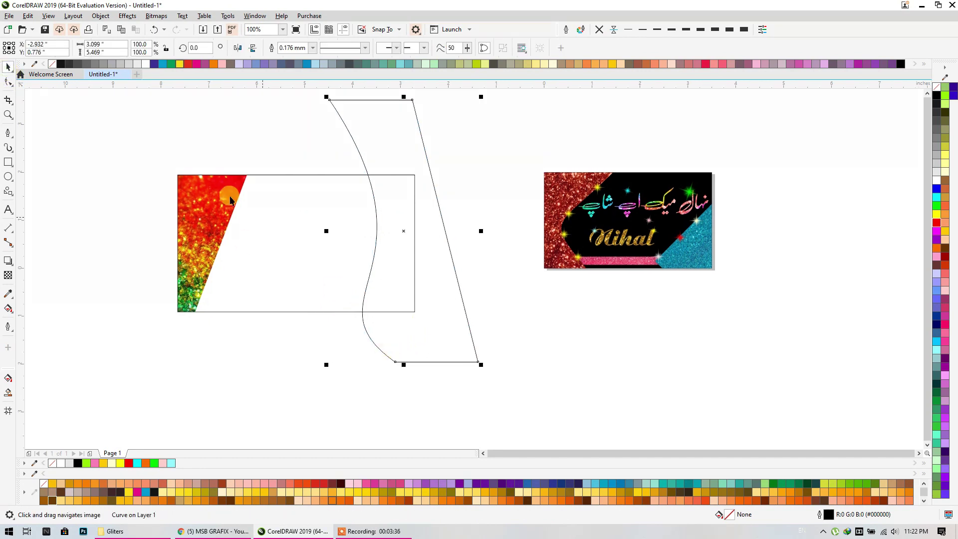
{"action": "left_click", "coordinate": [8, 81]}
{"action": "mouse_move", "coordinate": [427, 108]}
{"action": "left_mouse_down"}
{"action": "mouse_move", "coordinate": [418, 112]}
{"action": "mouse_move", "coordinate": [429, 165]}
{"action": "left_mouse_up"}
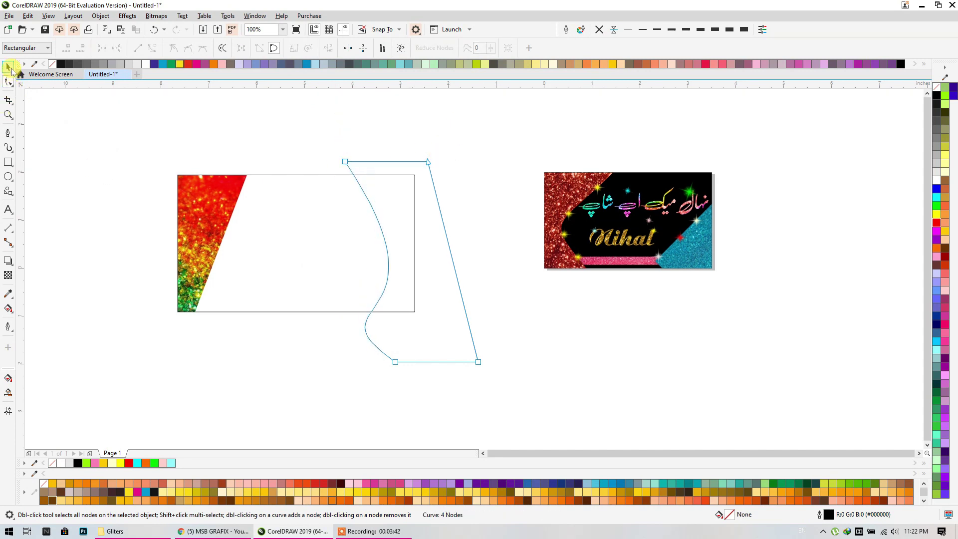
{"action": "left_click", "coordinate": [9, 67]}
Step: Import the pink glitter image after the green file fails, and place it
{"action": "right_click", "coordinate": [333, 376]}
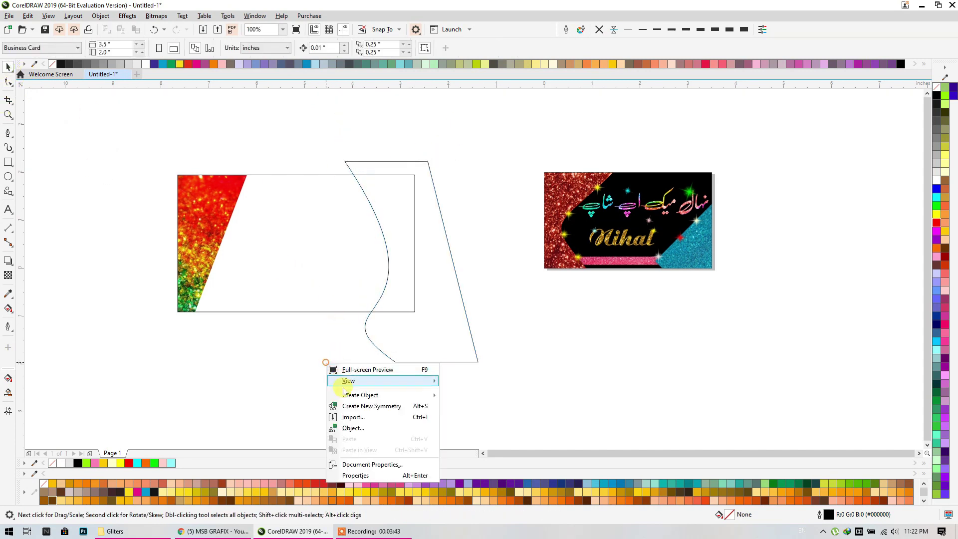
{"action": "left_click", "coordinate": [352, 417]}
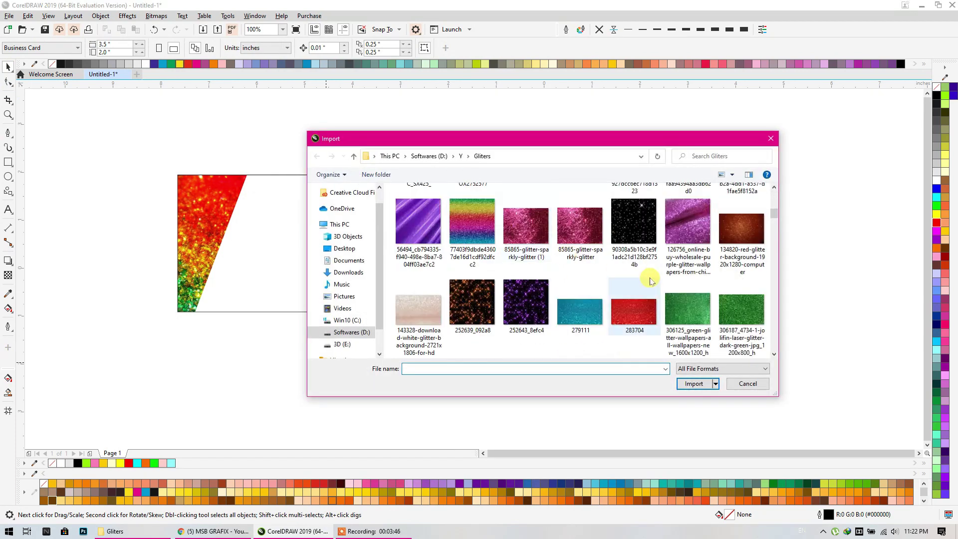
{"action": "scroll", "coordinate": [548, 289], "scroll_direction": "down", "scroll_amount": 2}
{"action": "left_click", "coordinate": [728, 230]}
{"action": "left_click", "coordinate": [693, 384]}
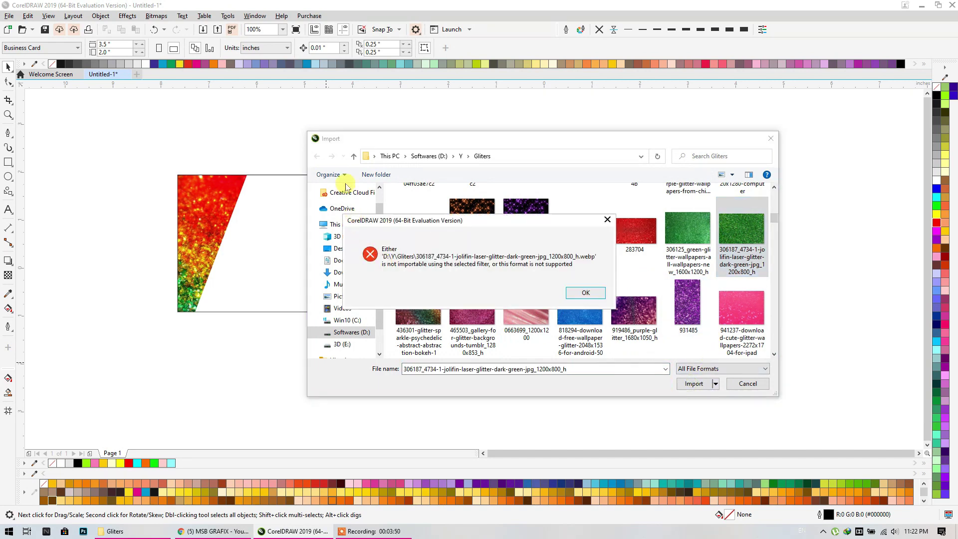
{"action": "left_click", "coordinate": [579, 294]}
{"action": "left_click", "coordinate": [741, 308]}
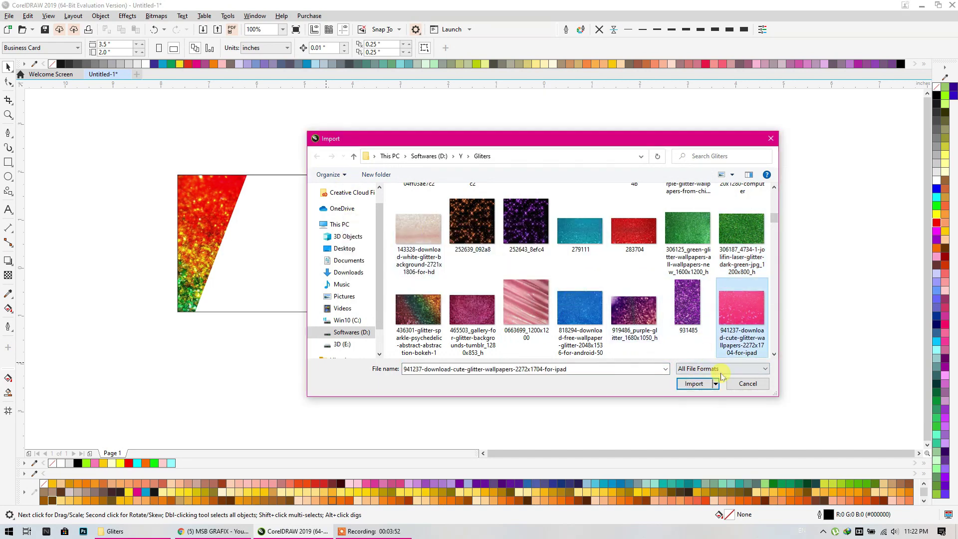
{"action": "left_click", "coordinate": [693, 383]}
{"action": "left_click_drag", "start_coordinate": [338, 156], "coordinate": [521, 305]}
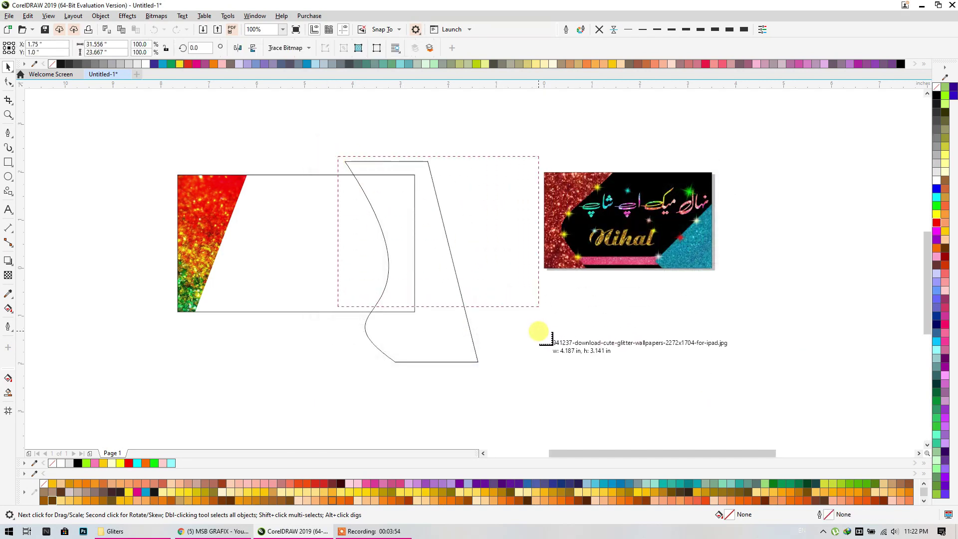
{"action": "mouse_move", "coordinate": [491, 269]}
{"action": "left_mouse_down"}
{"action": "mouse_move", "coordinate": [486, 279]}
{"action": "mouse_move", "coordinate": [731, 217]}
{"action": "left_mouse_up"}
Step: PowerClip the pink glitter inside the curved shape and shift it up within it
{"action": "right_click", "coordinate": [734, 141]}
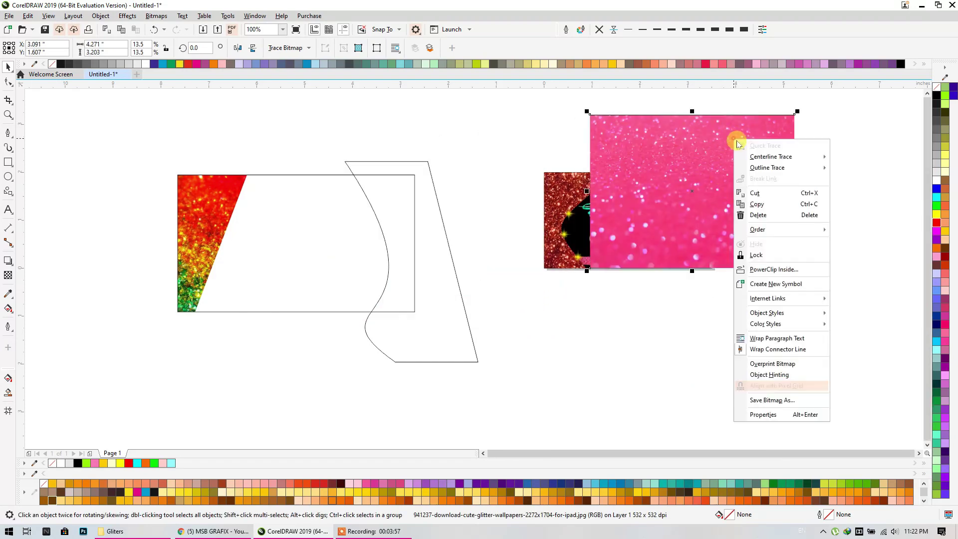
{"action": "left_click", "coordinate": [757, 272]}
{"action": "left_click", "coordinate": [438, 262]}
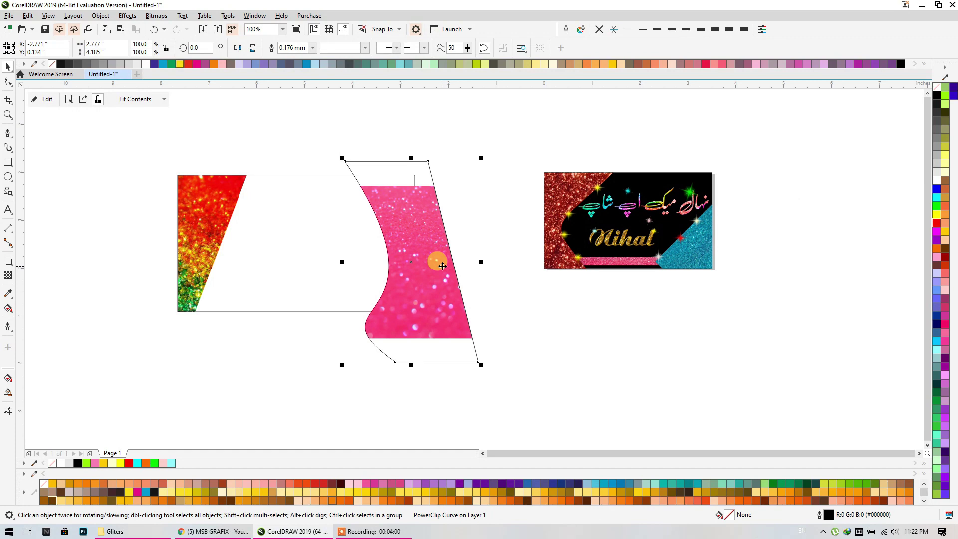
{"action": "double_click", "coordinate": [406, 246]}
{"action": "left_click_drag", "start_coordinate": [393, 210], "coordinate": [395, 198]}
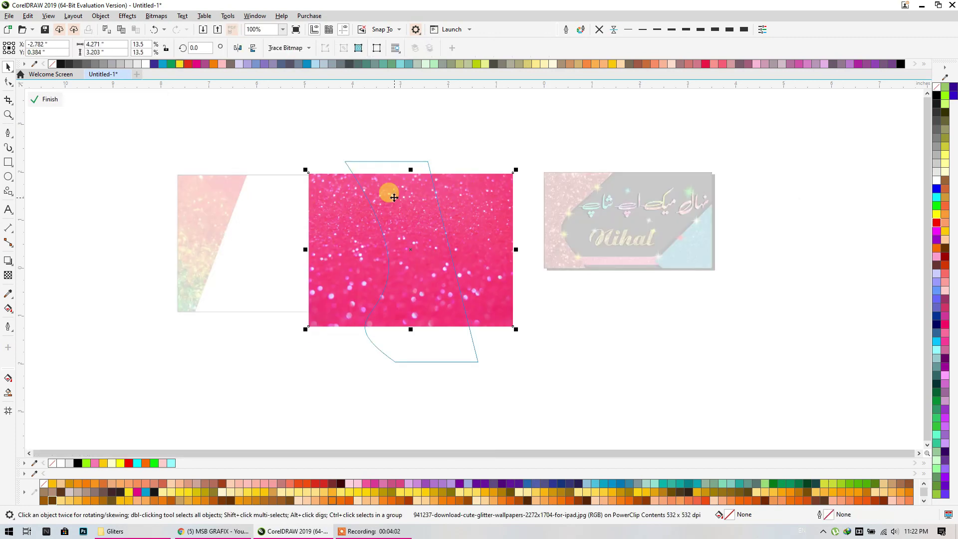
{"action": "left_click", "coordinate": [459, 138]}
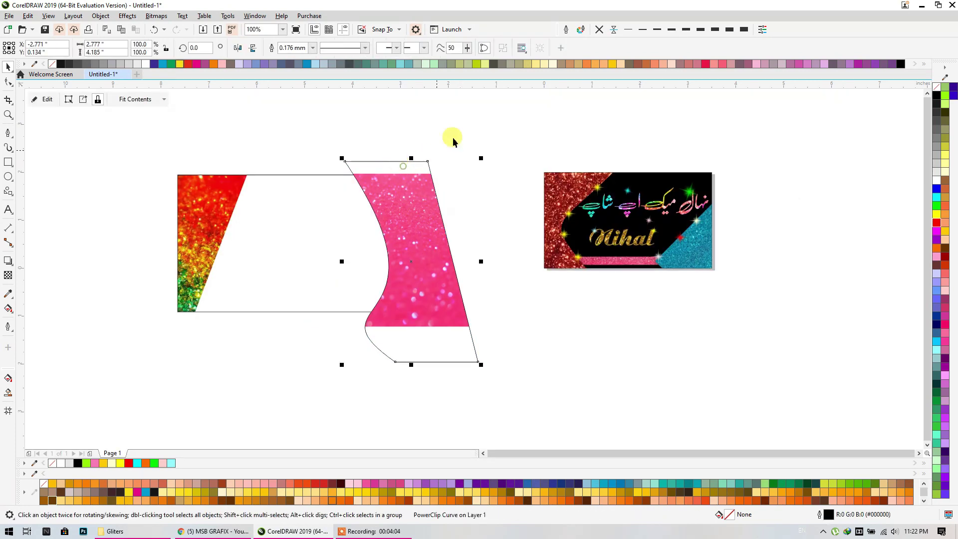
Step: Set the curved shape's outline to None and PowerClip it inside the card rectangle
{"action": "left_click", "coordinate": [599, 30]}
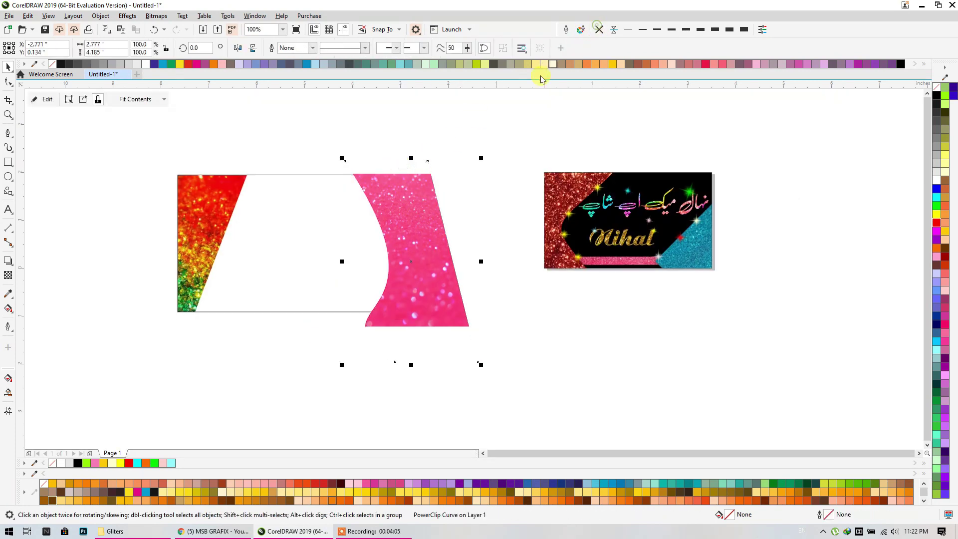
{"action": "right_click", "coordinate": [425, 188]}
{"action": "left_click", "coordinate": [463, 280]}
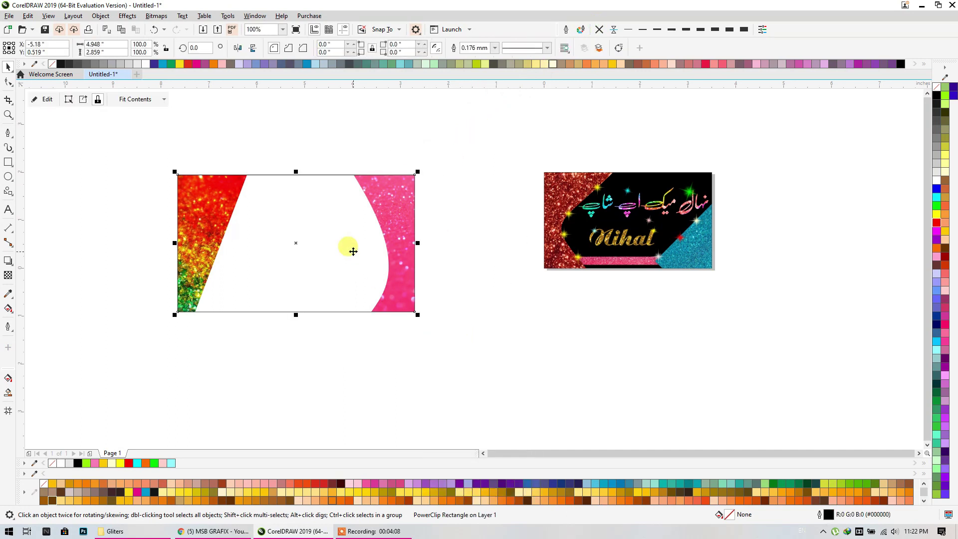
{"action": "left_click", "coordinate": [354, 348]}
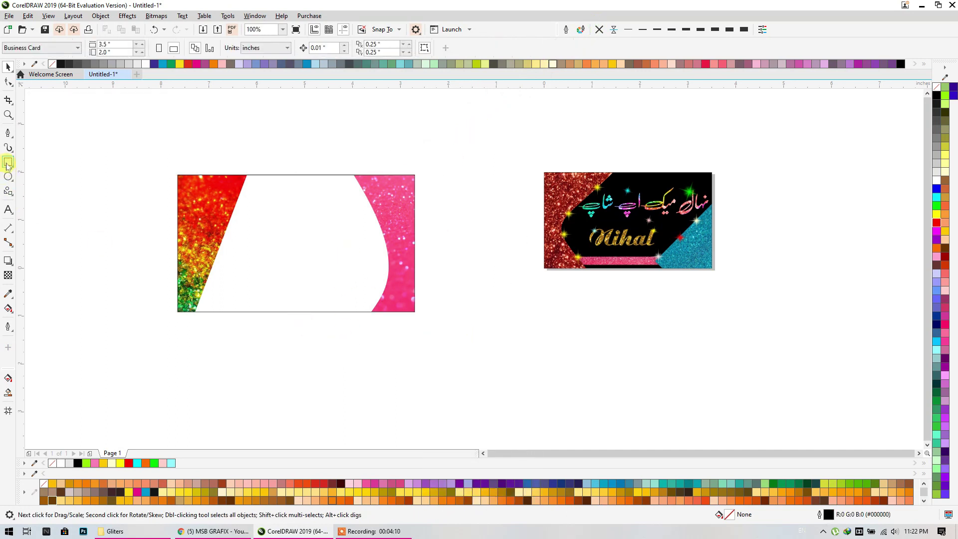
Step: Type '200+' and centre it horizontally and vertically on the card
{"action": "left_click", "coordinate": [8, 210]}
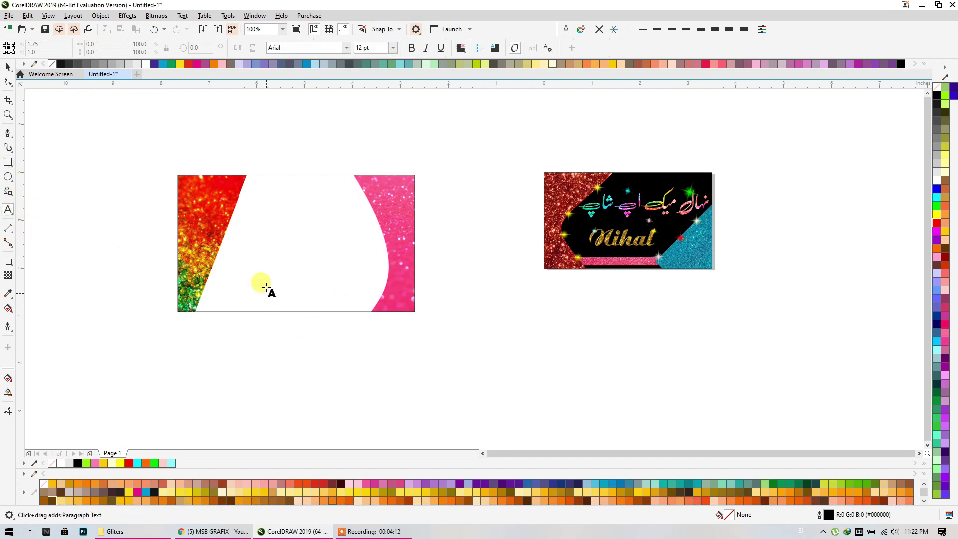
{"action": "left_click", "coordinate": [262, 257]}
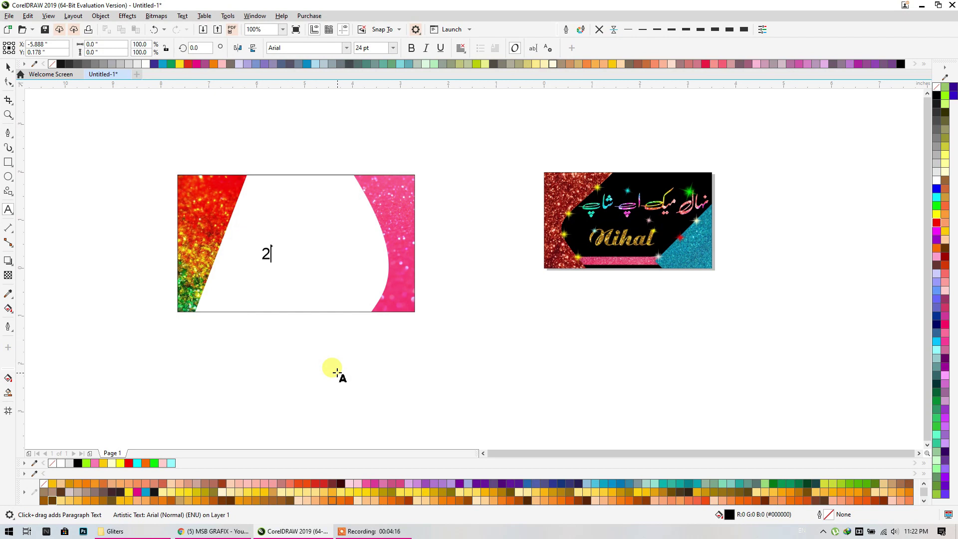
{"action": "type", "text": "200+"}
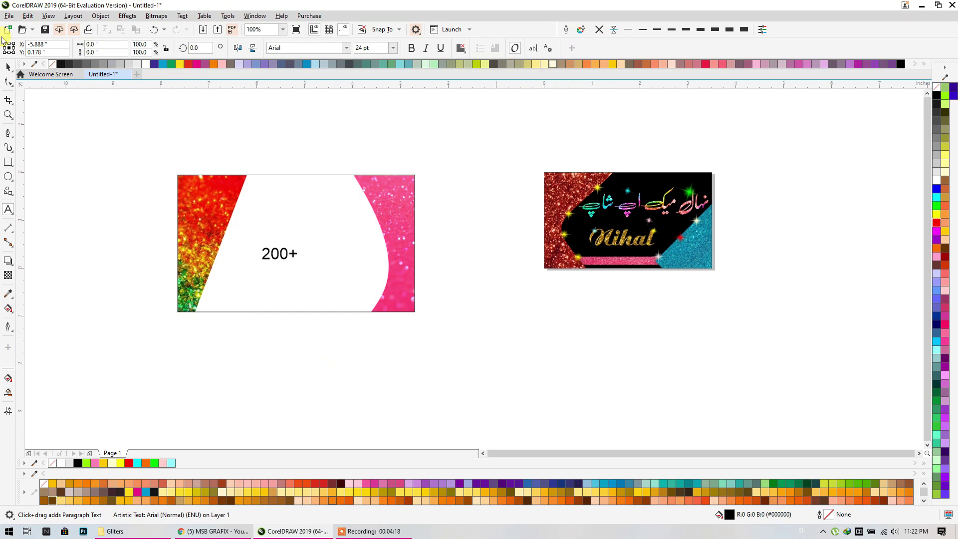
{"action": "left_click", "coordinate": [7, 68]}
{"action": "key", "text": "p"}
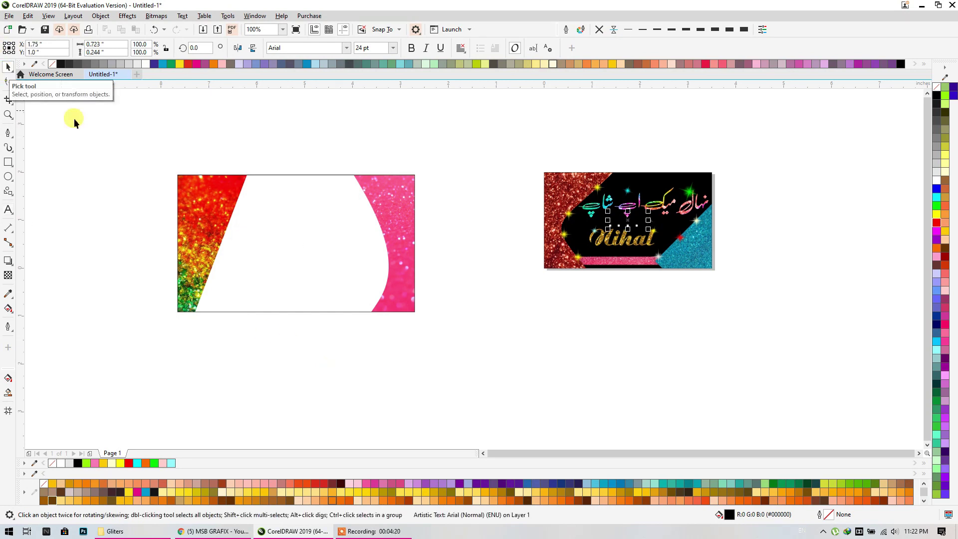
{"action": "left_click", "coordinate": [408, 258], "text": "shift"}
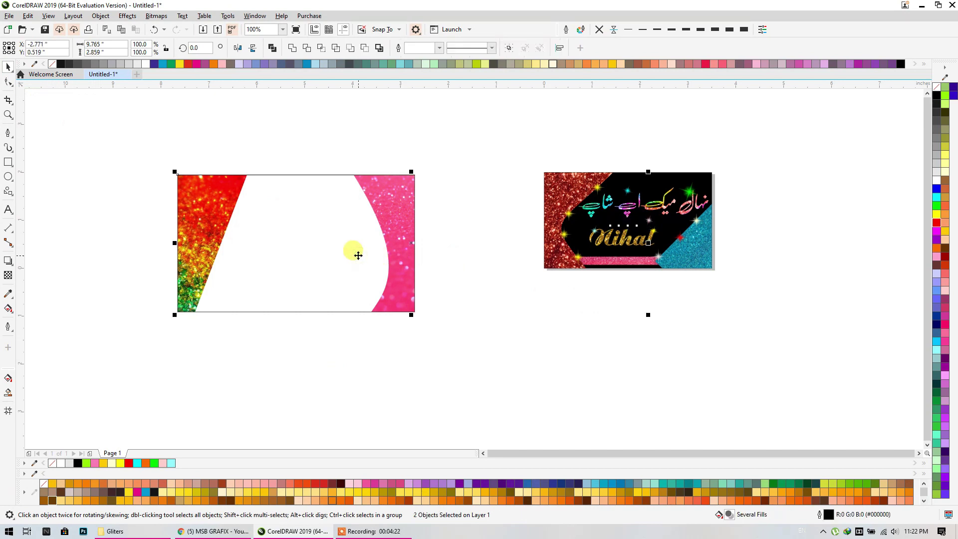
{"action": "key", "text": "c"}
{"action": "key", "text": "e"}
{"action": "left_click", "coordinate": [379, 375]}
Step: Scale '200+' to about 103 pt and make it bold italic Arial
{"action": "left_click", "coordinate": [312, 248]}
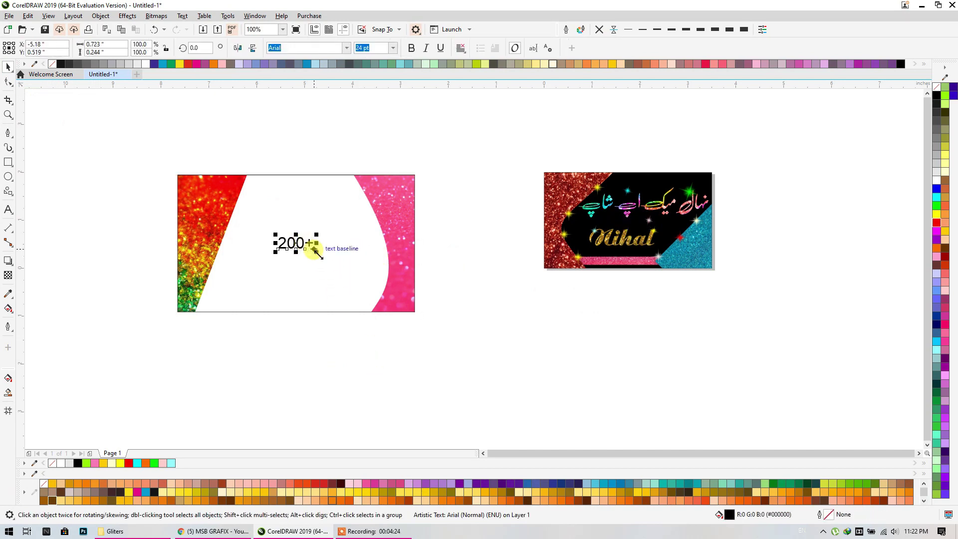
{"action": "left_click_drag", "start_coordinate": [314, 250], "coordinate": [374, 316]}
{"action": "left_click", "coordinate": [409, 47]}
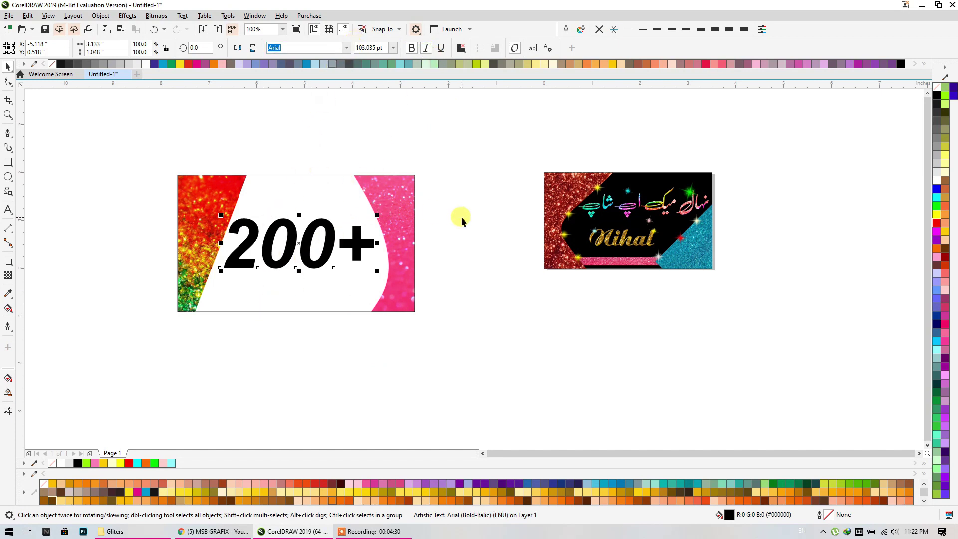
{"action": "double_click", "coordinate": [397, 235]}
{"action": "left_click", "coordinate": [292, 377]}
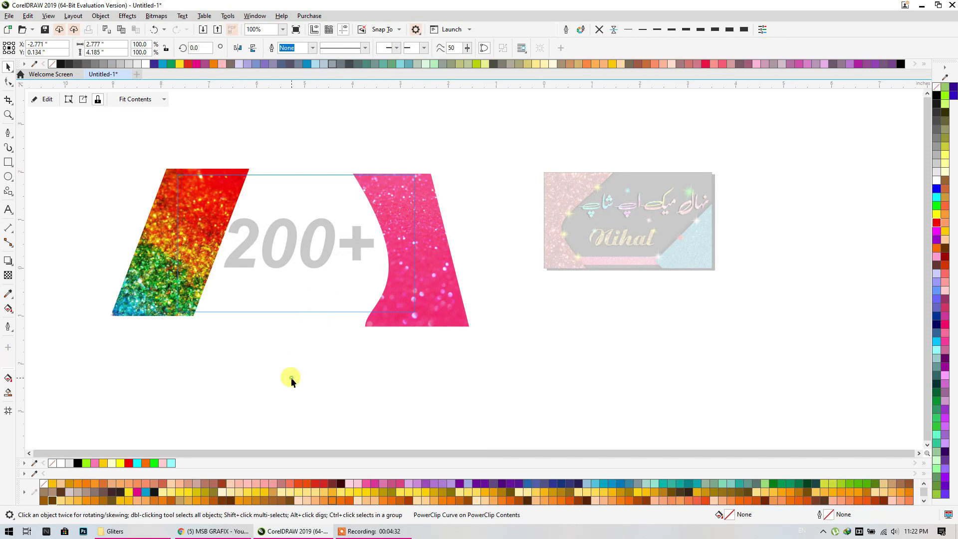
{"action": "left_click", "coordinate": [310, 345]}
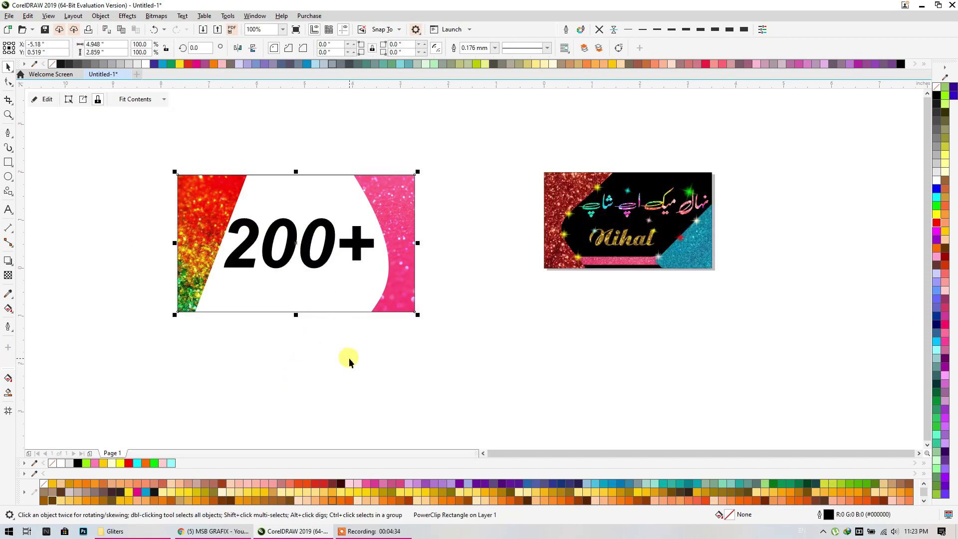
Step: Import the gold glitter image and position it over the 200+ artwork
{"action": "right_click", "coordinate": [448, 108]}
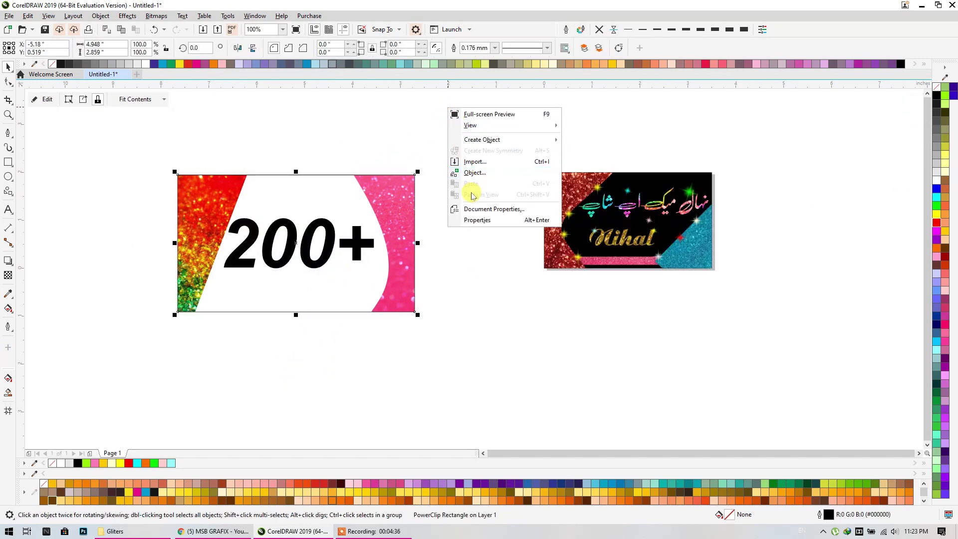
{"action": "left_click", "coordinate": [474, 161]}
{"action": "left_click", "coordinate": [419, 292]}
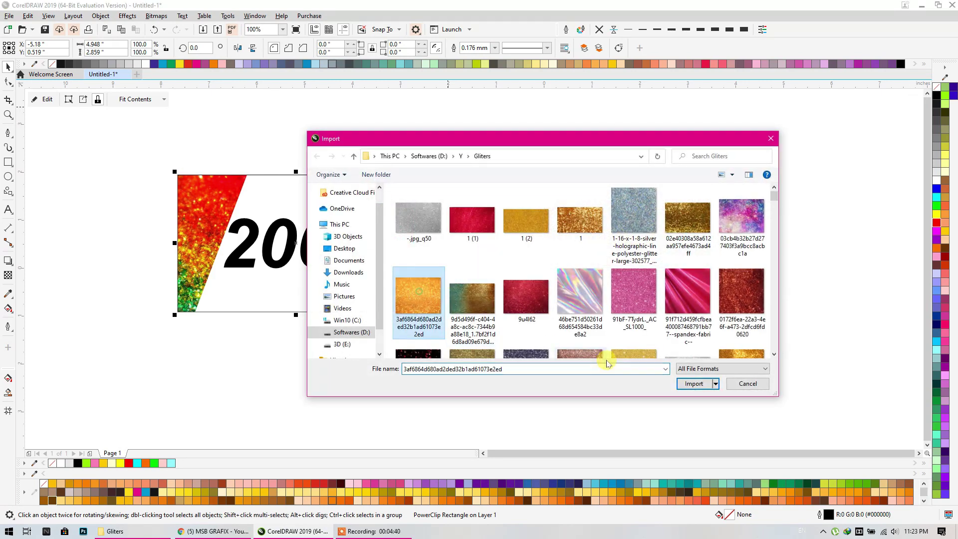
{"action": "left_click", "coordinate": [693, 384]}
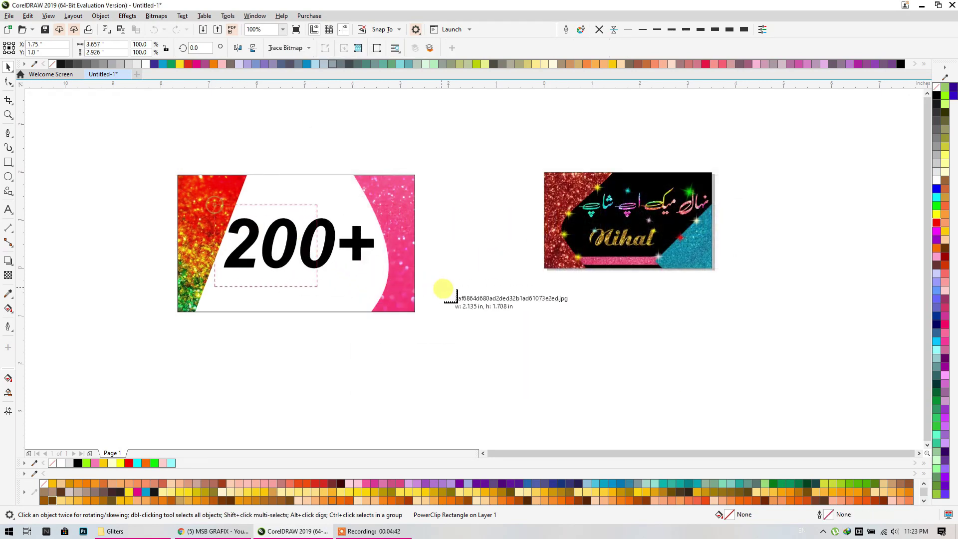
{"action": "left_click", "coordinate": [468, 329]}
{"action": "left_click_drag", "start_coordinate": [366, 278], "coordinate": [505, 214]}
{"action": "right_click", "coordinate": [505, 215]}
{"action": "left_click", "coordinate": [459, 320]}
{"action": "left_click_drag", "start_coordinate": [447, 233], "coordinate": [538, 175]}
Step: PowerClip the gold glitter inside the 200+ text
{"action": "right_click", "coordinate": [525, 143]}
{"action": "left_click", "coordinate": [544, 272]}
{"action": "left_click", "coordinate": [262, 247]}
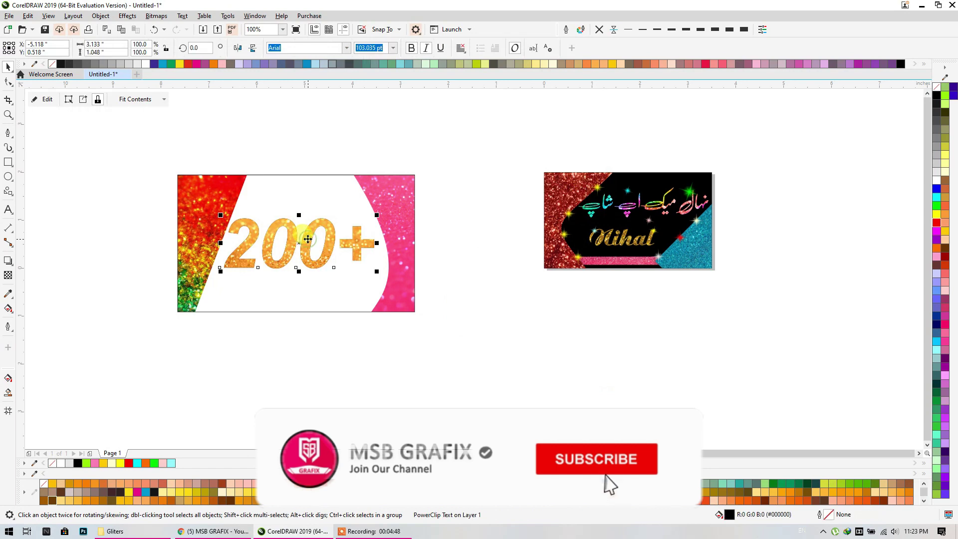
{"action": "scroll", "coordinate": [261, 247], "scroll_direction": "up", "scroll_amount": 2}
{"action": "scroll", "coordinate": [261, 247], "scroll_direction": "up", "scroll_amount": 2}
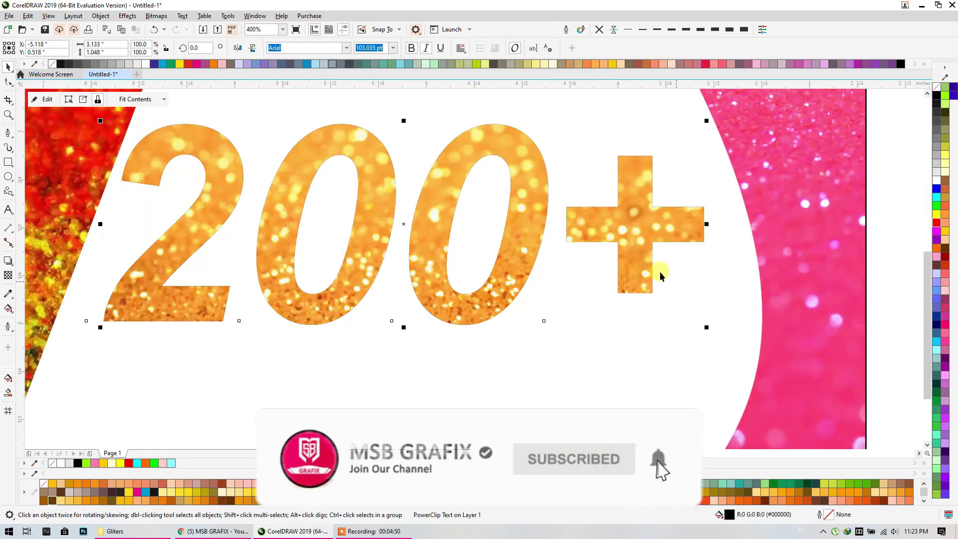
{"action": "scroll", "coordinate": [543, 181], "scroll_direction": "up", "scroll_amount": 2}
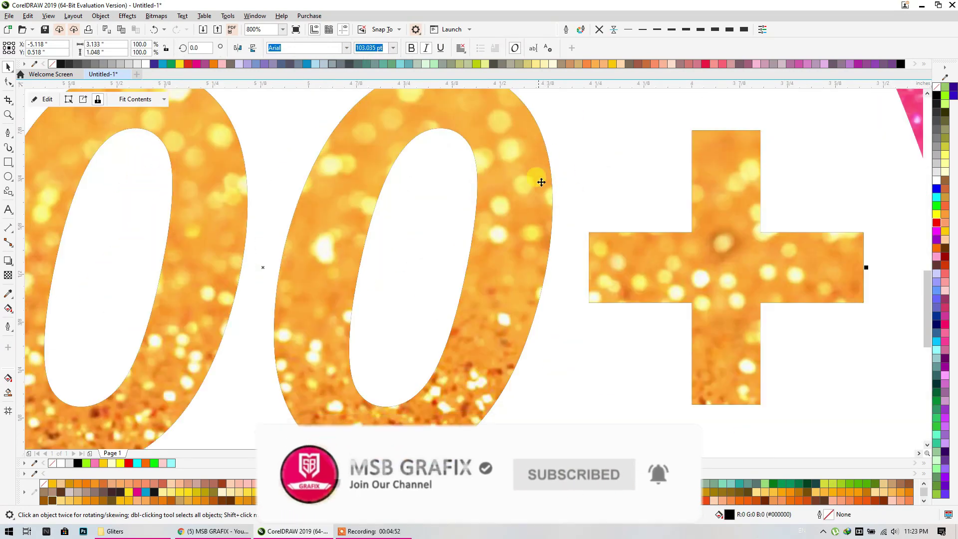
Step: Give the 200+ text a yellow outline 0.2 mm wide
{"action": "scroll", "coordinate": [534, 160], "scroll_direction": "down", "scroll_amount": 2}
{"action": "scroll", "coordinate": [449, 160], "scroll_direction": "down", "scroll_amount": 2}
{"action": "right_click", "coordinate": [936, 214]}
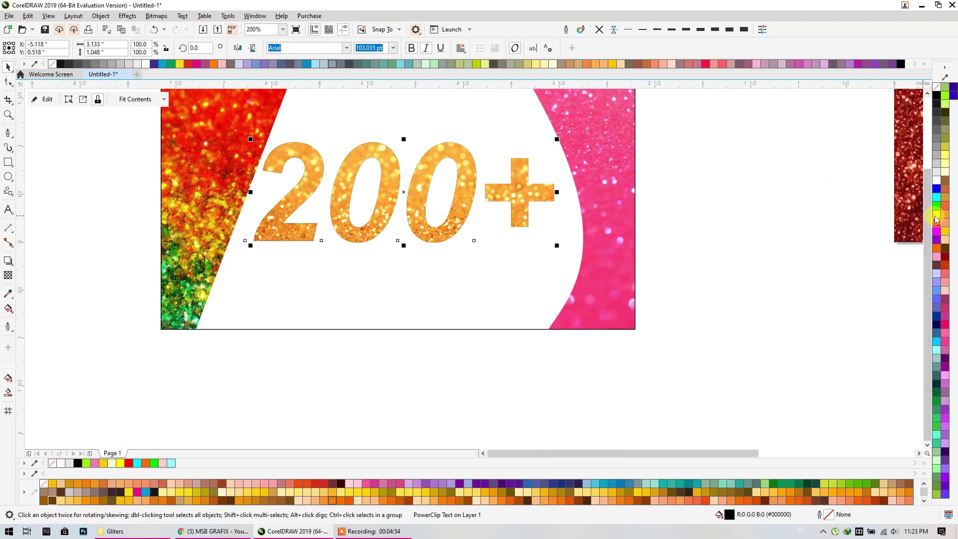
{"action": "left_click", "coordinate": [668, 33]}
{"action": "scroll", "coordinate": [522, 170], "scroll_direction": "up", "scroll_amount": 2}
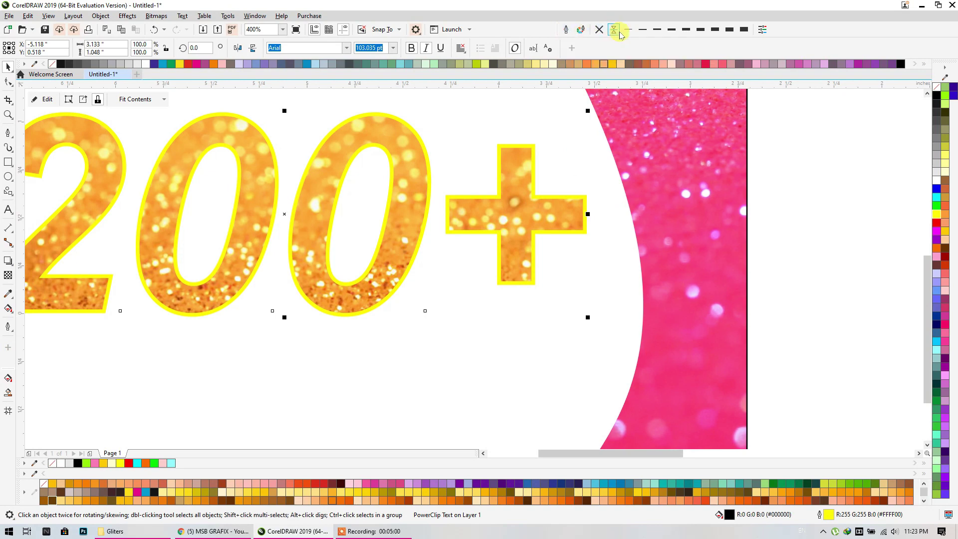
{"action": "left_click", "coordinate": [643, 31]}
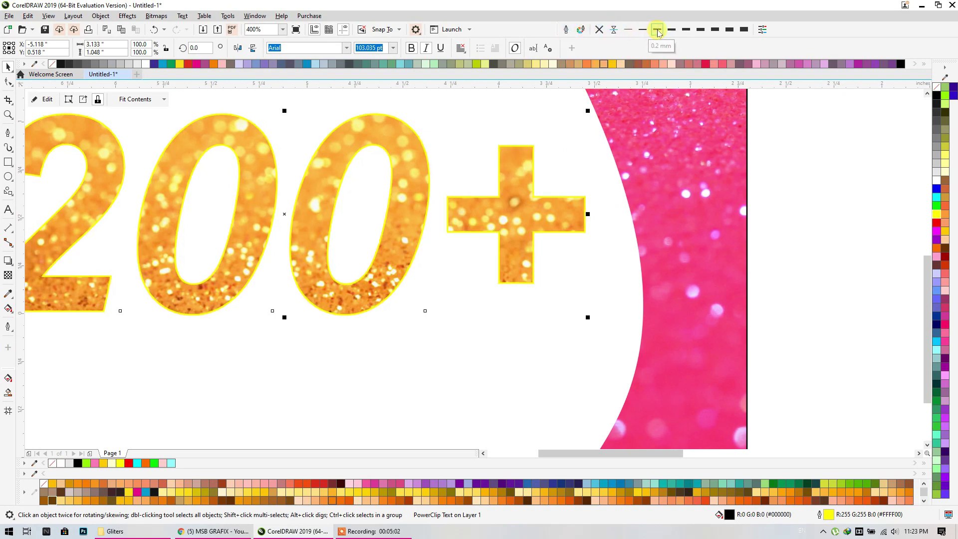
{"action": "scroll", "coordinate": [577, 133], "scroll_direction": "down", "scroll_amount": 2}
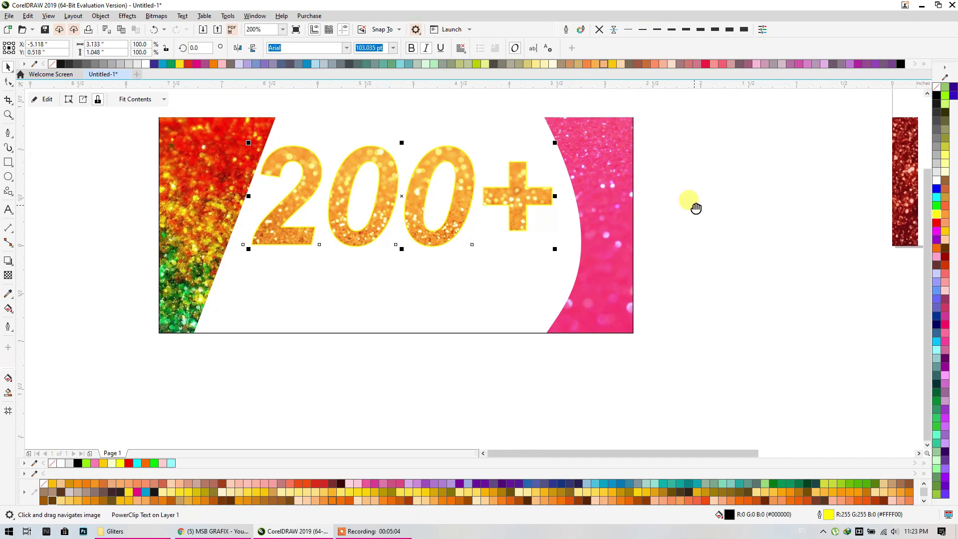
Step: Add a soft drop shadow to the 200+ text, cast toward the lower right
{"action": "left_click", "coordinate": [724, 214]}
{"action": "left_click", "coordinate": [458, 211]}
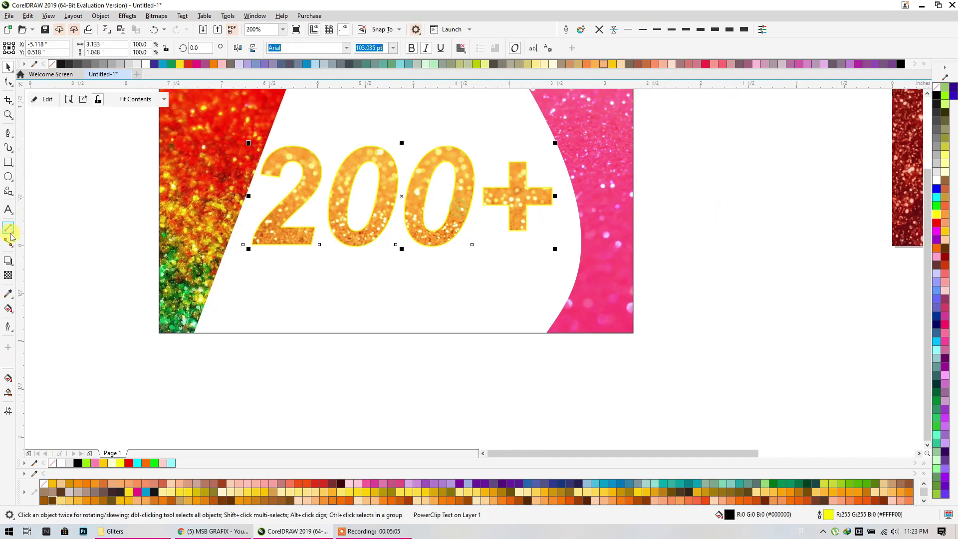
{"action": "left_click", "coordinate": [8, 260]}
{"action": "mouse_move", "coordinate": [401, 196]}
{"action": "left_mouse_down"}
{"action": "mouse_move", "coordinate": [448, 256]}
{"action": "mouse_move", "coordinate": [441, 250]}
{"action": "left_mouse_up"}
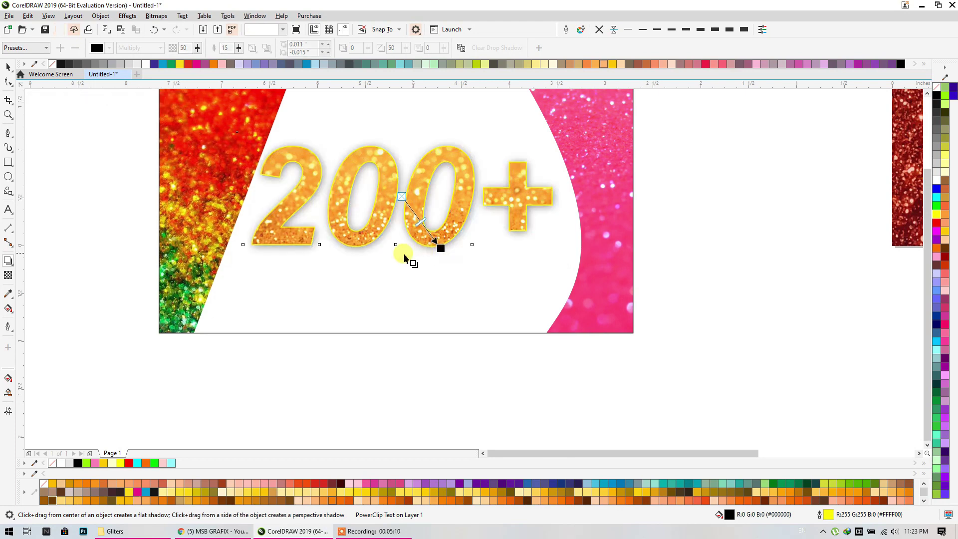
{"action": "left_click", "coordinate": [8, 66]}
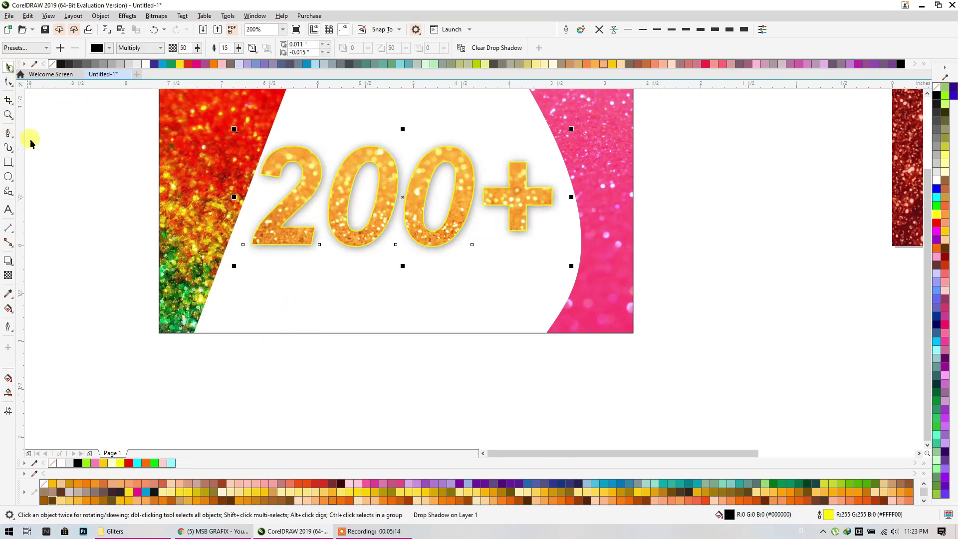
{"action": "mouse_move", "coordinate": [335, 213]}
{"action": "left_mouse_down"}
{"action": "mouse_move", "coordinate": [396, 189]}
{"action": "mouse_move", "coordinate": [400, 173]}
{"action": "left_mouse_up"}
{"action": "left_click", "coordinate": [402, 415]}
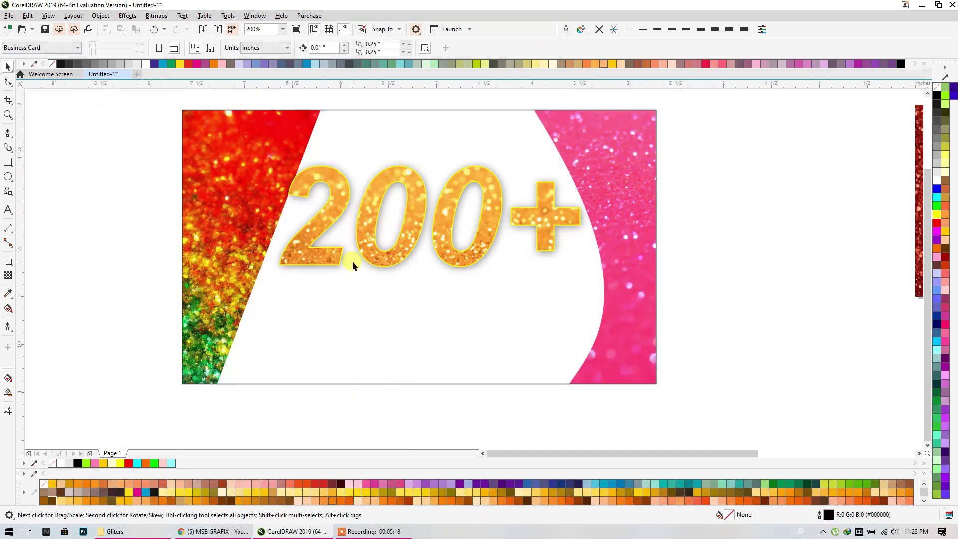
{"action": "left_click", "coordinate": [8, 209]}
Step: Type 'FREE IMAGES' below the 200+ and change it to UPPERCASE
{"action": "left_click", "coordinate": [302, 331]}
{"action": "type", "text": "RE"}
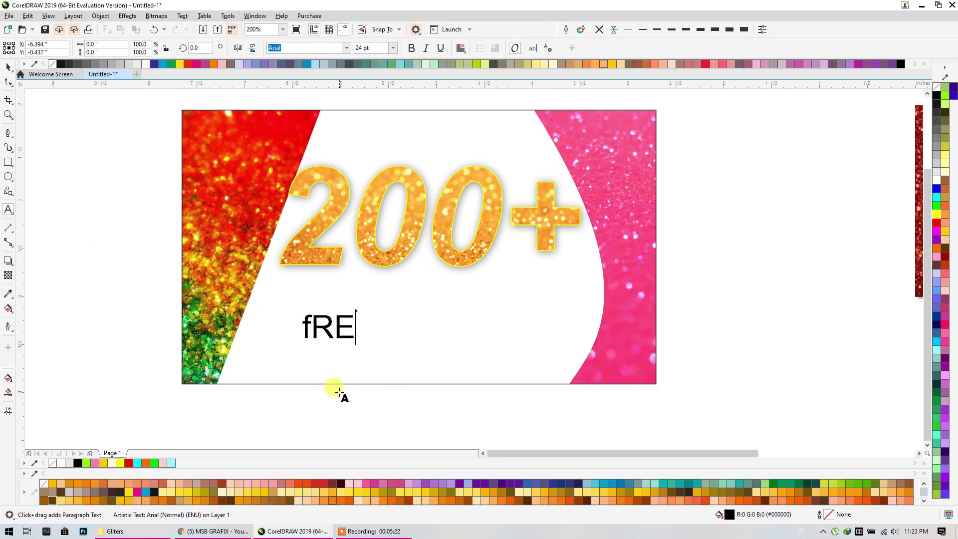
{"action": "type", "text": "E iMAGES"}
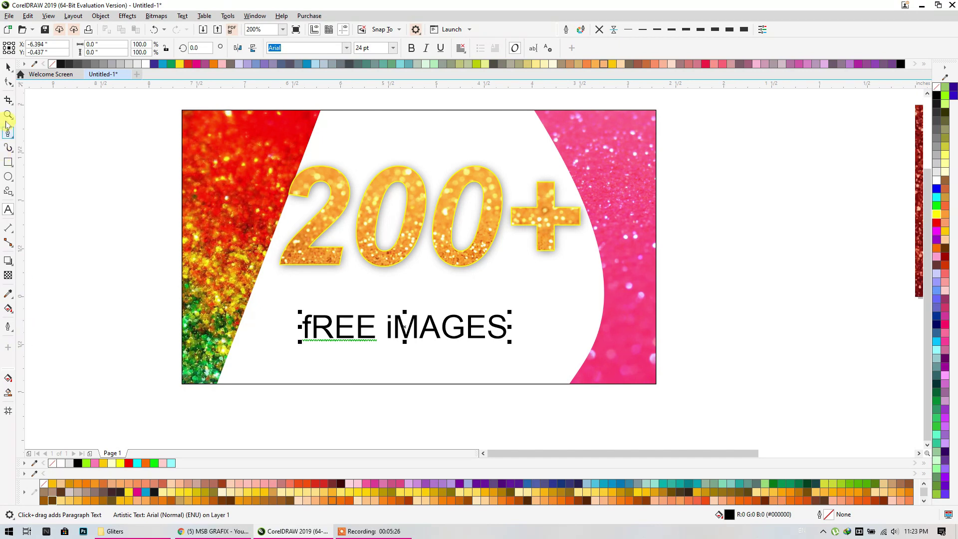
{"action": "left_click", "coordinate": [9, 66]}
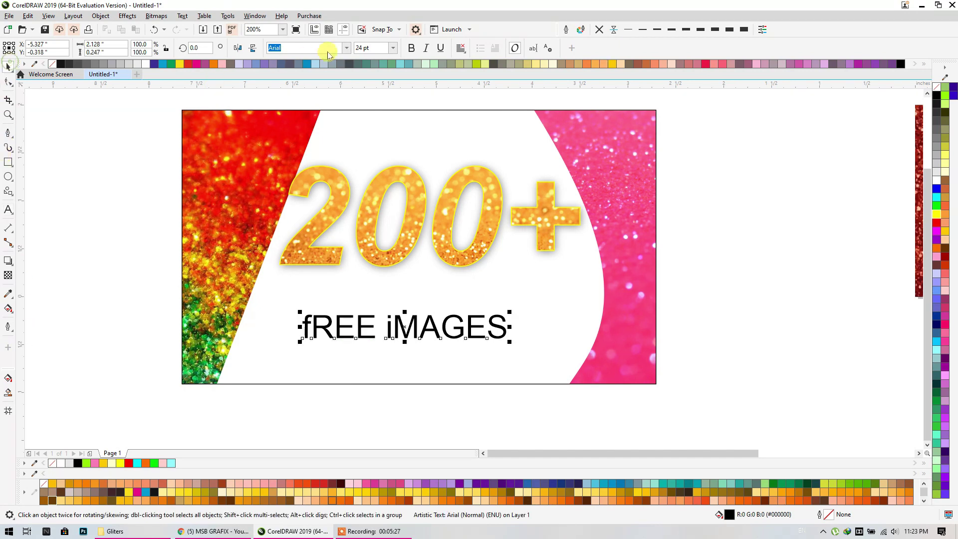
{"action": "left_click", "coordinate": [184, 16]}
{"action": "left_click", "coordinate": [202, 223]}
{"action": "left_click", "coordinate": [450, 297]}
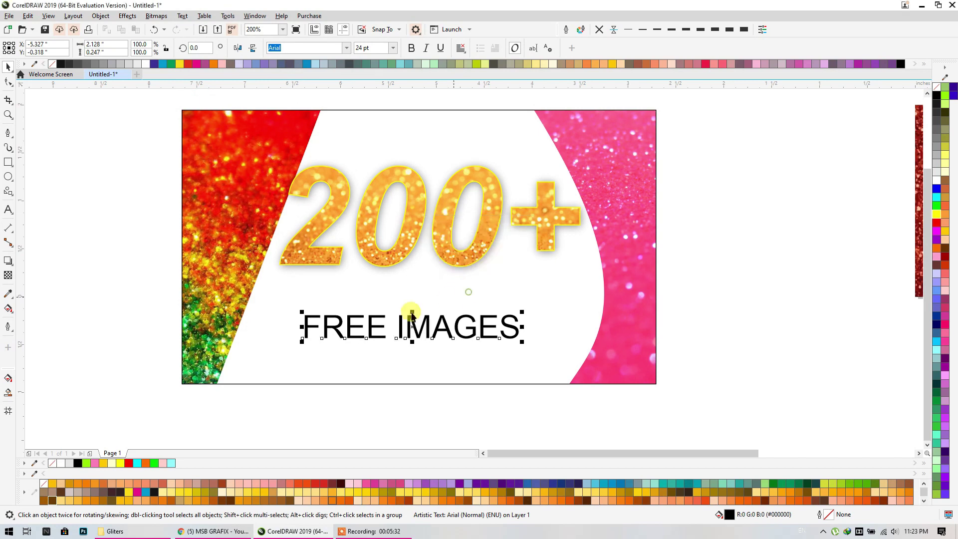
Step: Enlarge FREE IMAGES to about 38 pt in BahamasHeavy, centred under 200+
{"action": "left_click_drag", "start_coordinate": [304, 342], "coordinate": [235, 380]}
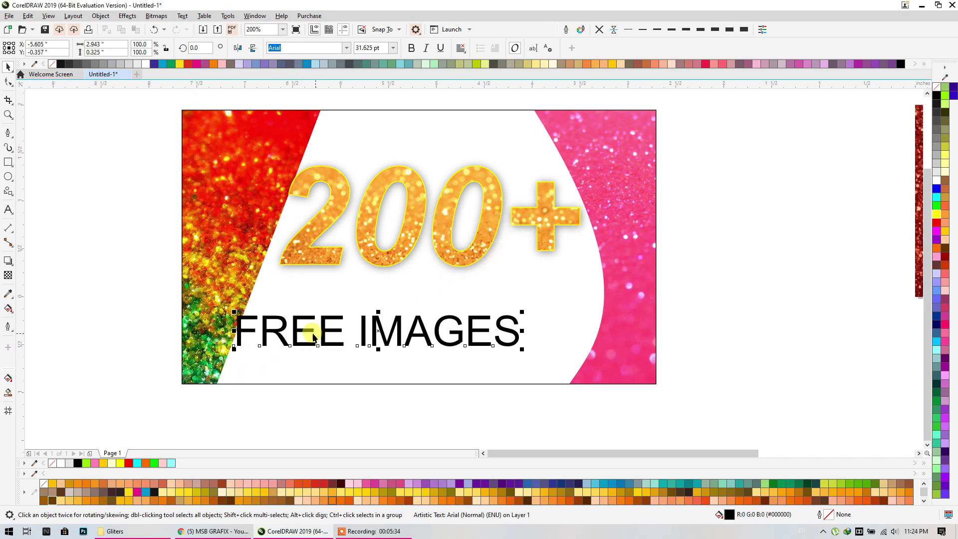
{"action": "left_click_drag", "start_coordinate": [310, 331], "coordinate": [350, 314]}
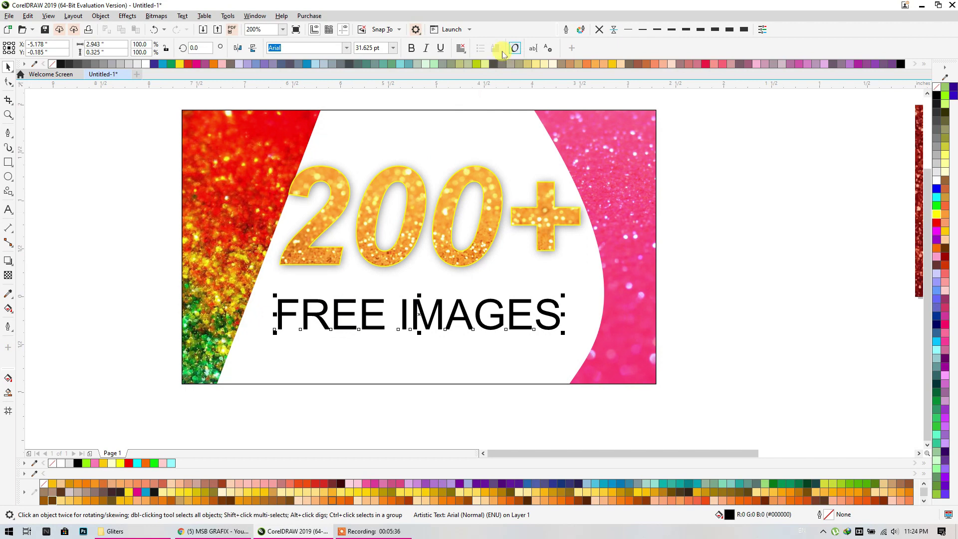
{"action": "left_click", "coordinate": [410, 47]}
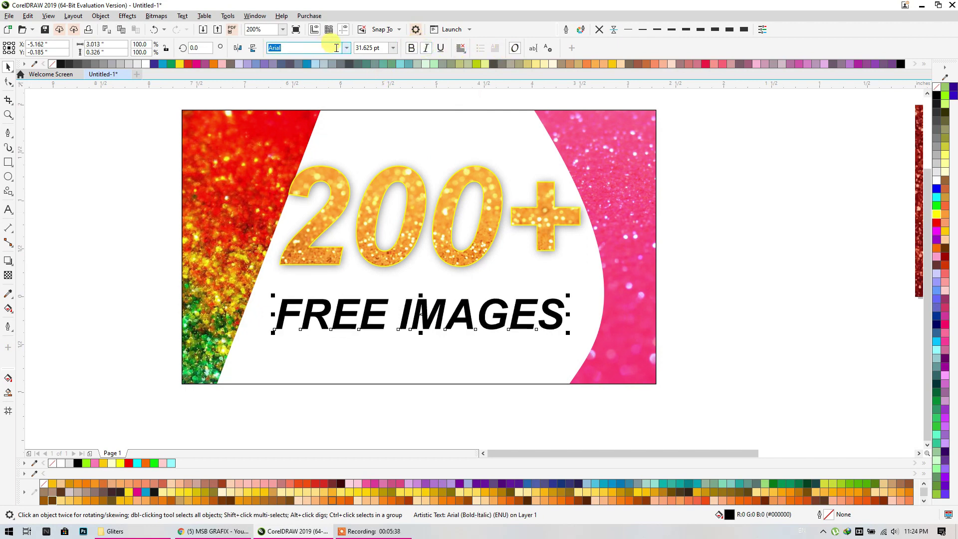
{"action": "left_click", "coordinate": [345, 48]}
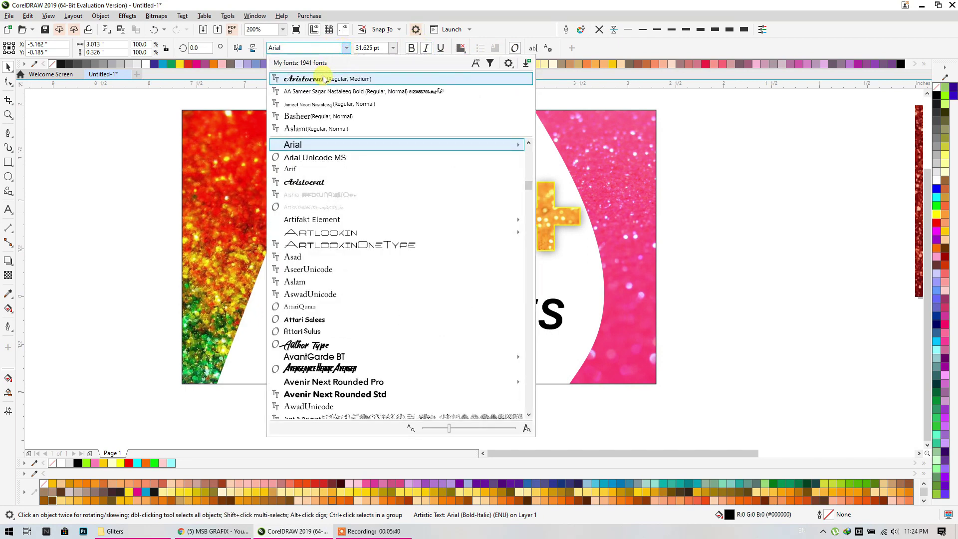
{"action": "left_click", "coordinate": [322, 344]}
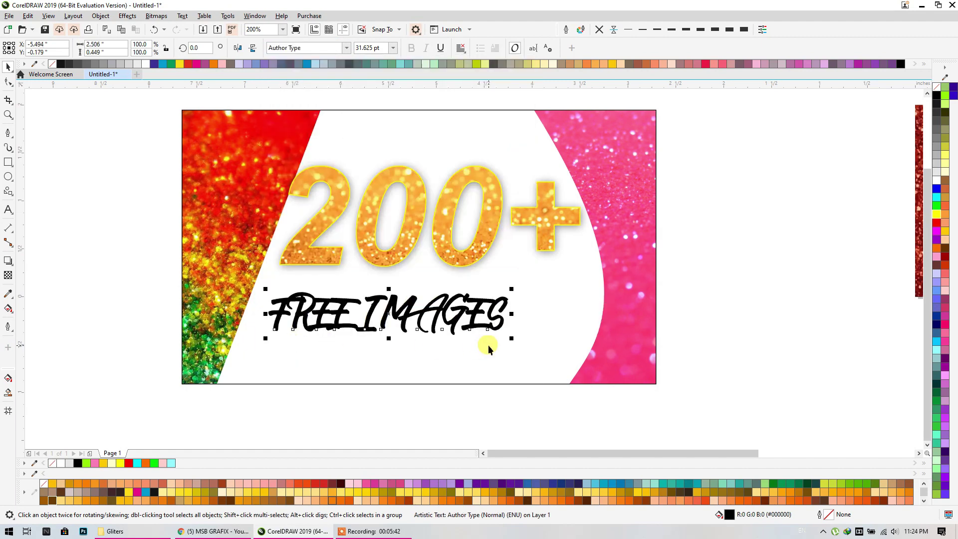
{"action": "left_click_drag", "start_coordinate": [512, 290], "coordinate": [562, 280]}
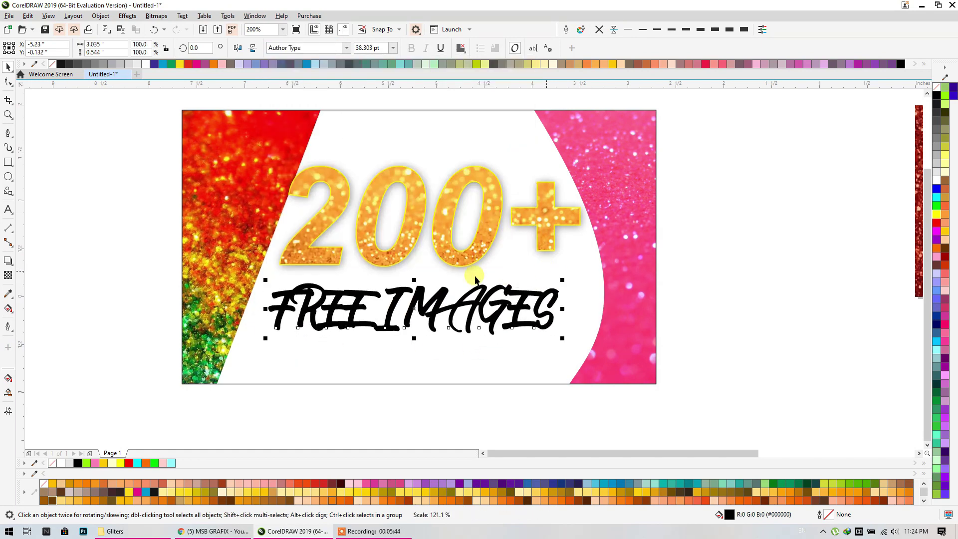
{"action": "left_click", "coordinate": [346, 48]}
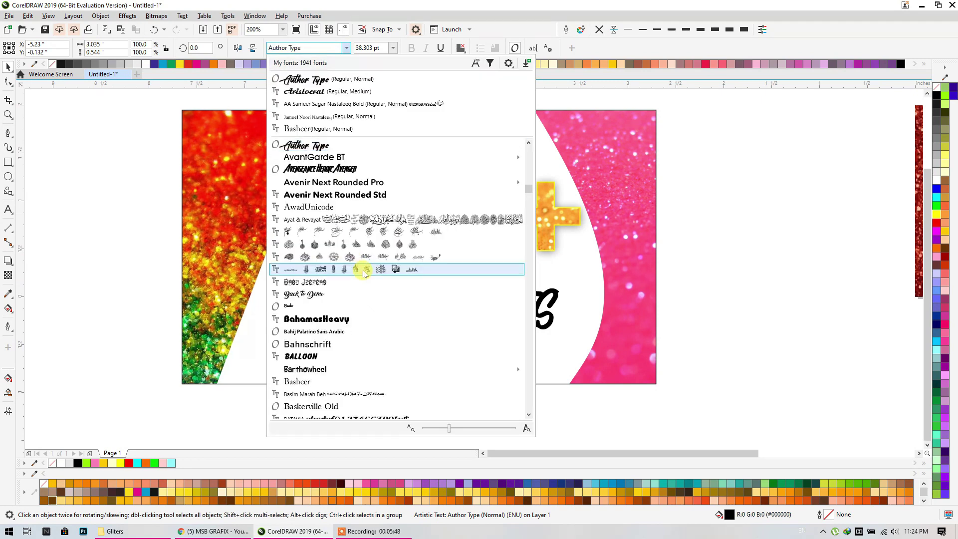
{"action": "left_click", "coordinate": [317, 319]}
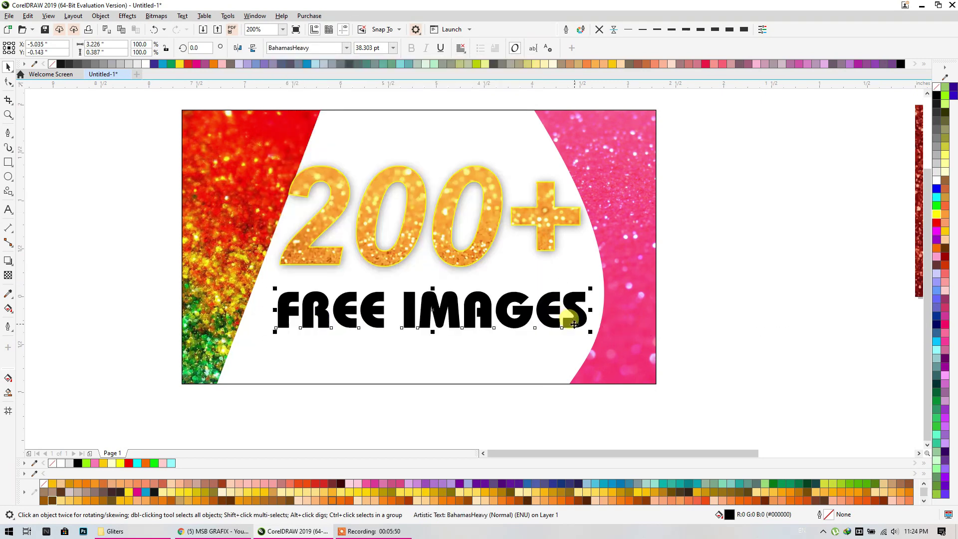
{"action": "left_click_drag", "start_coordinate": [457, 317], "coordinate": [450, 311]}
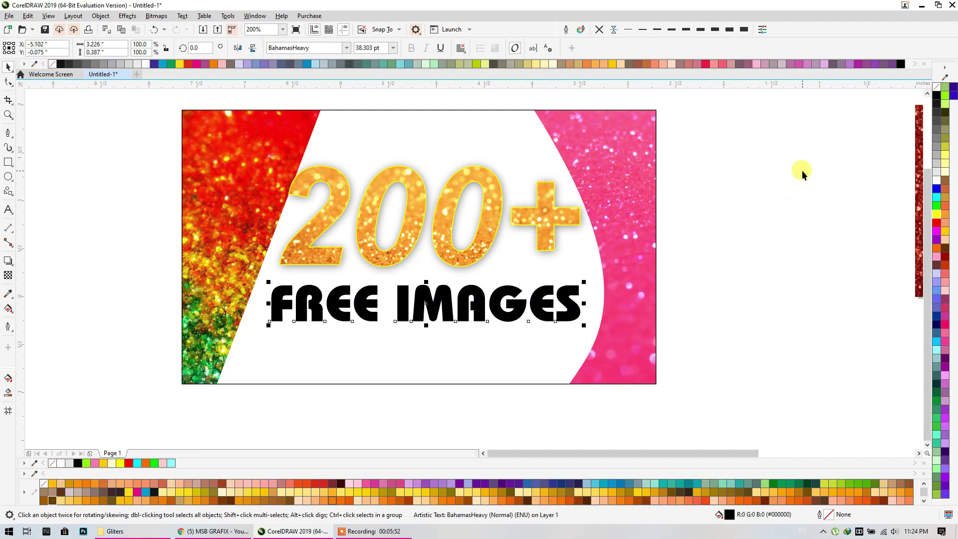
{"action": "right_click", "coordinate": [802, 172]}
Step: Import the blue glitter image file
{"action": "left_click", "coordinate": [828, 225]}
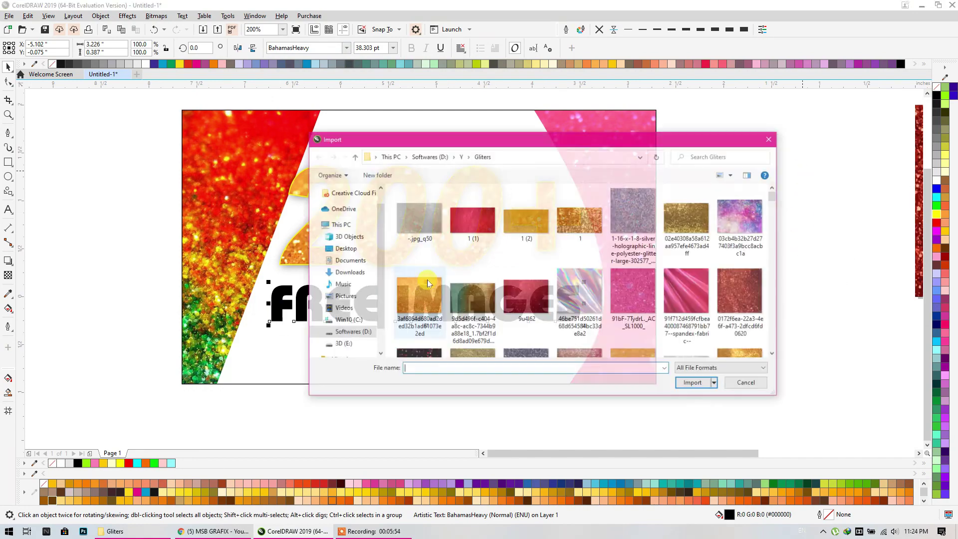
{"action": "scroll", "coordinate": [448, 294], "scroll_direction": "down", "scroll_amount": 3}
{"action": "scroll", "coordinate": [549, 279], "scroll_direction": "down", "scroll_amount": 2}
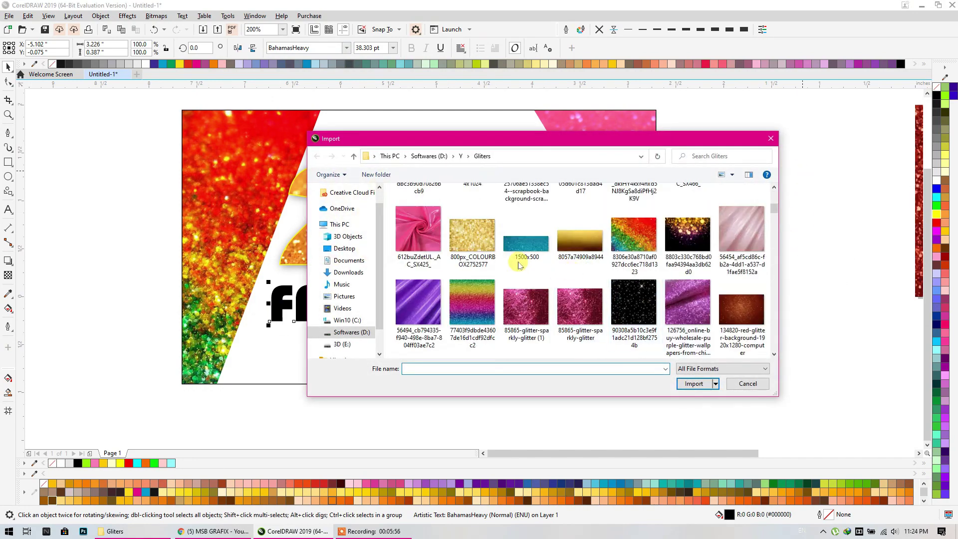
{"action": "scroll", "coordinate": [632, 264], "scroll_direction": "down", "scroll_amount": 1}
{"action": "scroll", "coordinate": [632, 264], "scroll_direction": "down", "scroll_amount": 1}
{"action": "scroll", "coordinate": [632, 264], "scroll_direction": "down", "scroll_amount": 2}
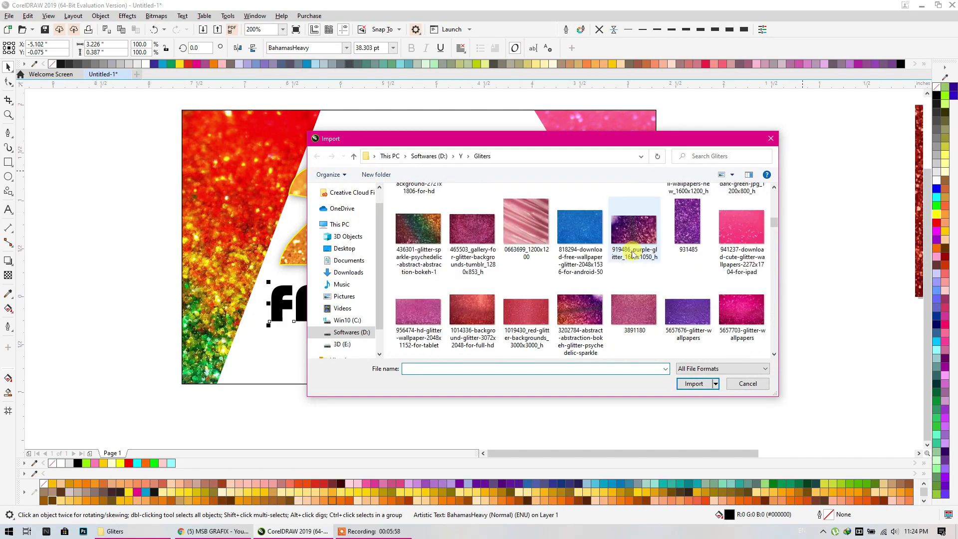
{"action": "scroll", "coordinate": [632, 255], "scroll_direction": "down", "scroll_amount": 2}
{"action": "scroll", "coordinate": [550, 271], "scroll_direction": "down", "scroll_amount": 2}
{"action": "scroll", "coordinate": [607, 300], "scroll_direction": "down", "scroll_amount": 2}
{"action": "scroll", "coordinate": [608, 299], "scroll_direction": "down", "scroll_amount": 2}
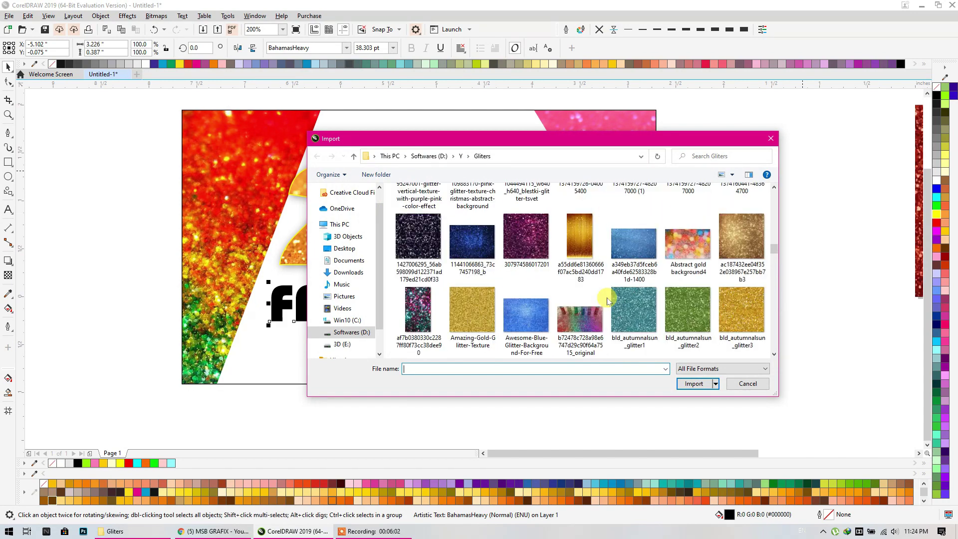
{"action": "left_click", "coordinate": [471, 242]}
{"action": "left_click", "coordinate": [693, 383]}
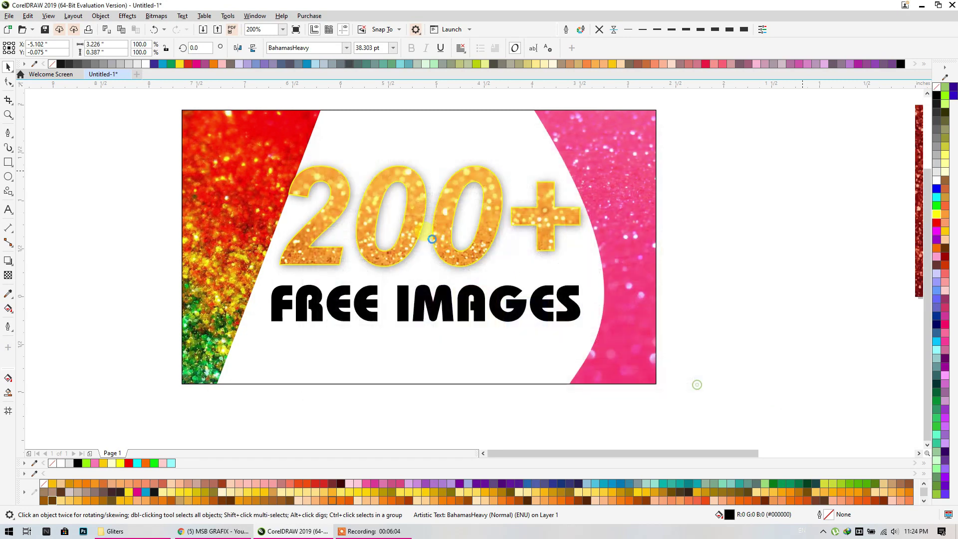
Step: Size the blue glitter across the text area and add a mirrored copy beside it
{"action": "mouse_move", "coordinate": [268, 270]}
{"action": "left_mouse_down"}
{"action": "mouse_move", "coordinate": [678, 480]}
{"action": "mouse_move", "coordinate": [563, 369]}
{"action": "left_mouse_up"}
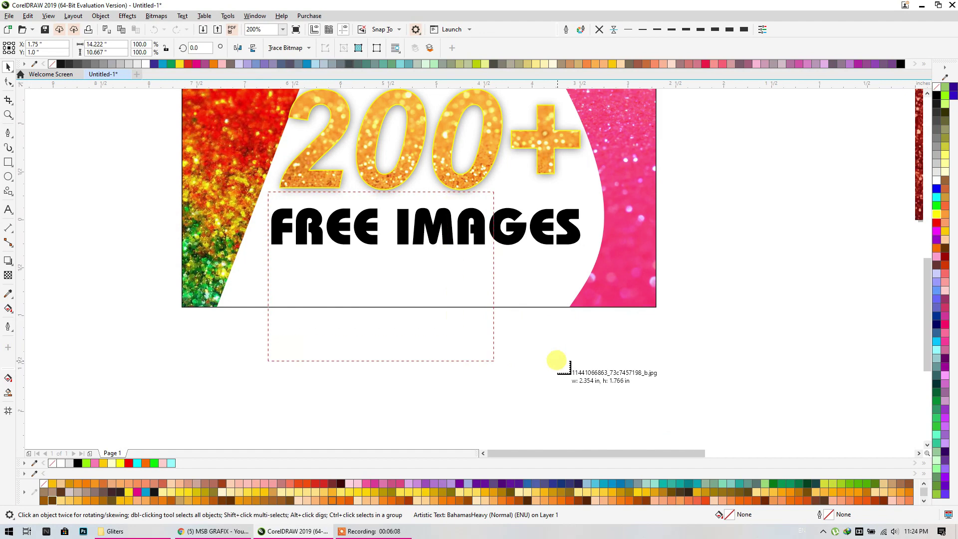
{"action": "left_click_drag", "start_coordinate": [563, 367], "coordinate": [564, 367]}
{"action": "left_click_drag", "start_coordinate": [266, 282], "coordinate": [562, 278]}
{"action": "left_click_drag", "start_coordinate": [534, 332], "coordinate": [529, 332]}
Step: Group the two blue glitter images and PowerClip them inside FREE IMAGES
{"action": "left_click", "coordinate": [399, 314], "text": "shift"}
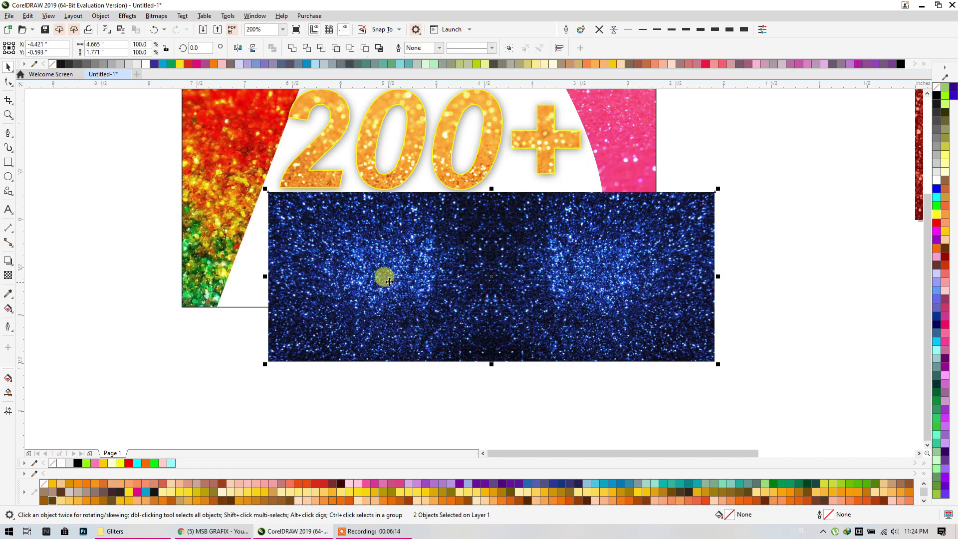
{"action": "key", "text": "ctrl+g"}
{"action": "left_click_drag", "start_coordinate": [426, 222], "coordinate": [439, 361]}
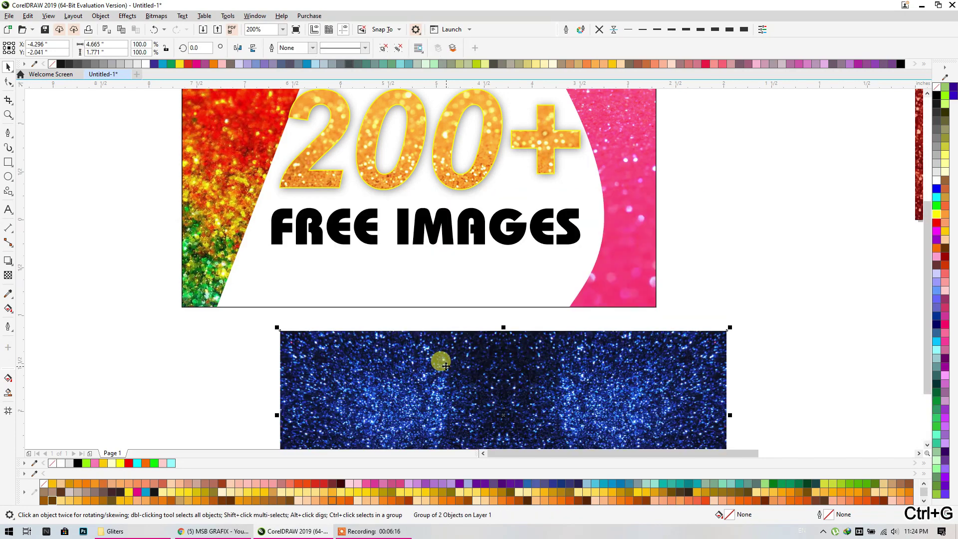
{"action": "right_click", "coordinate": [446, 365]}
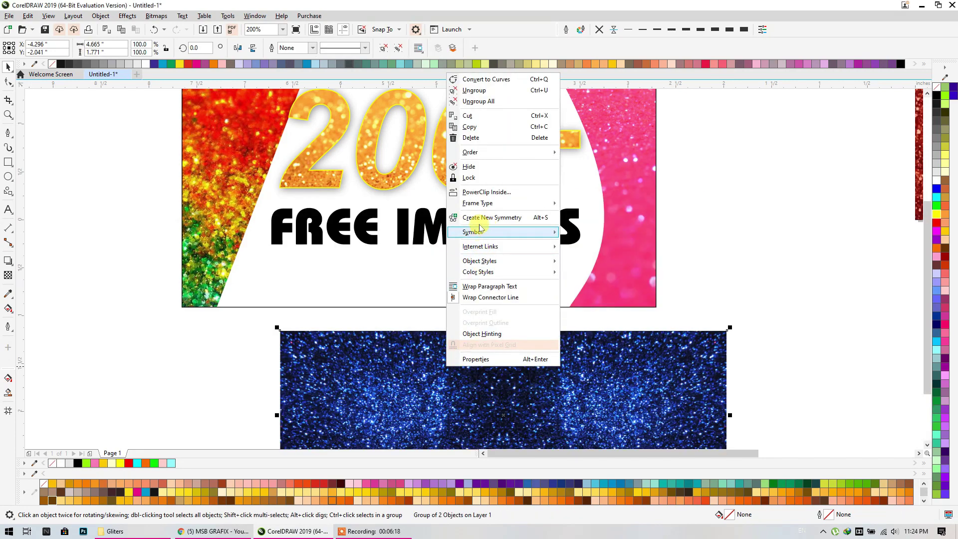
{"action": "left_click", "coordinate": [478, 193]}
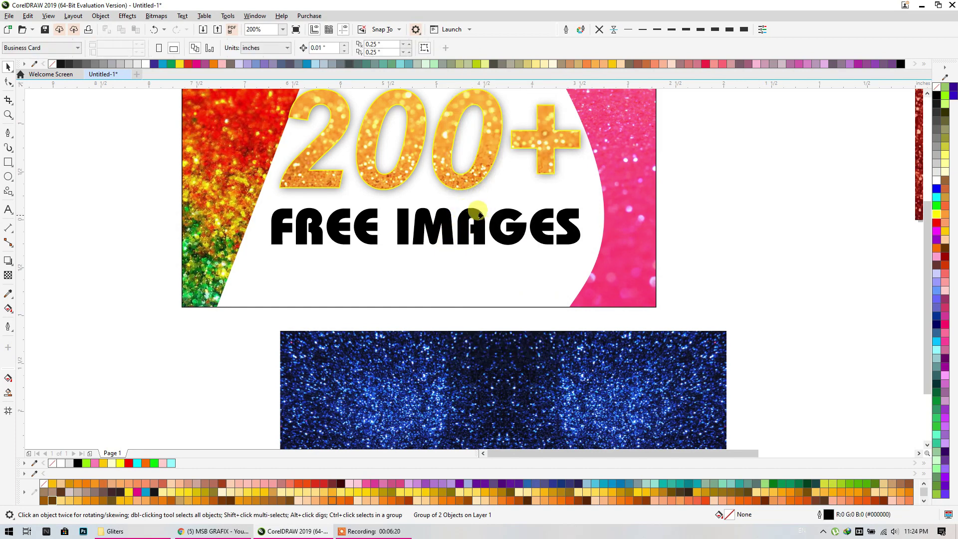
{"action": "left_click", "coordinate": [457, 227]}
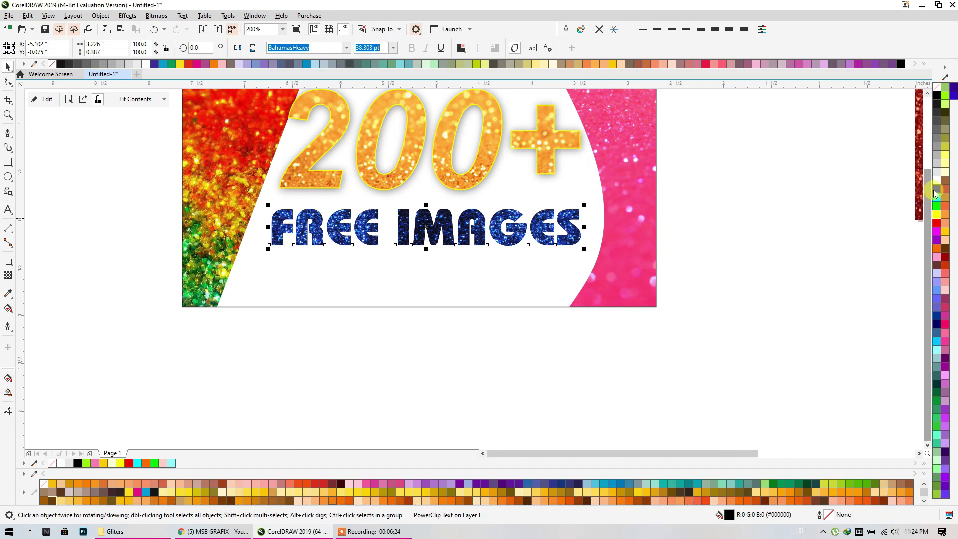
Step: Thicken the blue outline of the FREE IMAGES text
{"action": "scroll", "coordinate": [581, 210], "scroll_direction": "up", "scroll_amount": 1}
{"action": "scroll", "coordinate": [578, 200], "scroll_direction": "up", "scroll_amount": 1}
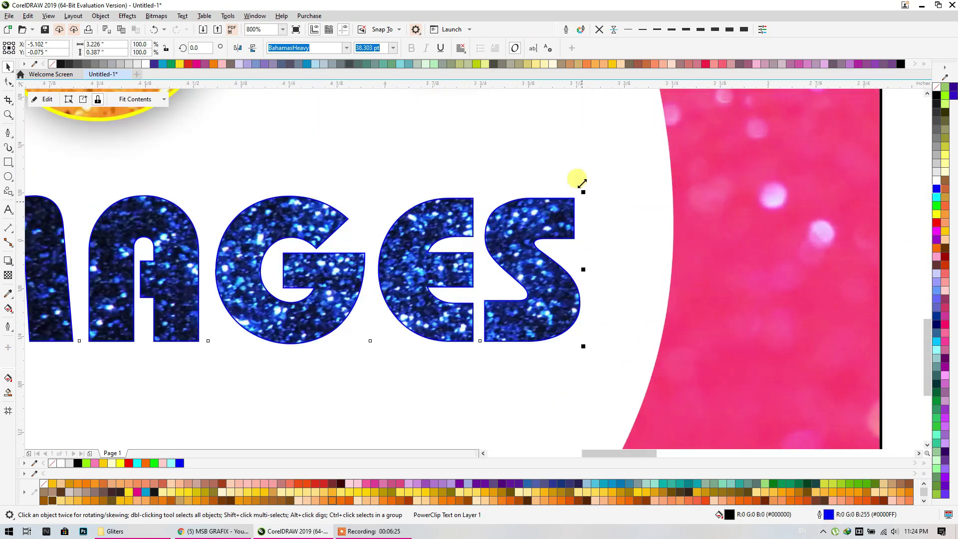
{"action": "left_click", "coordinate": [643, 29]}
{"action": "scroll", "coordinate": [586, 167], "scroll_direction": "down", "scroll_amount": 2}
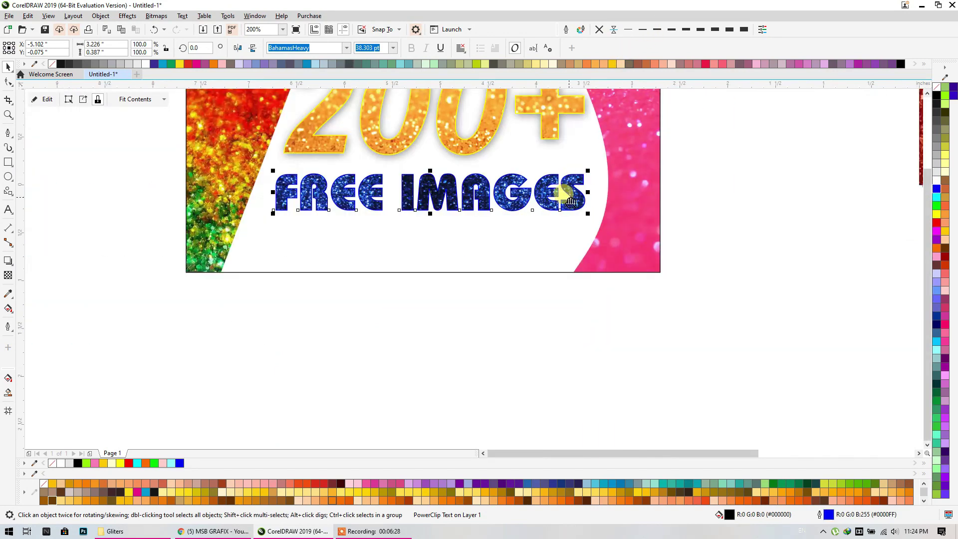
{"action": "left_click", "coordinate": [743, 267]}
{"action": "left_click", "coordinate": [629, 282]}
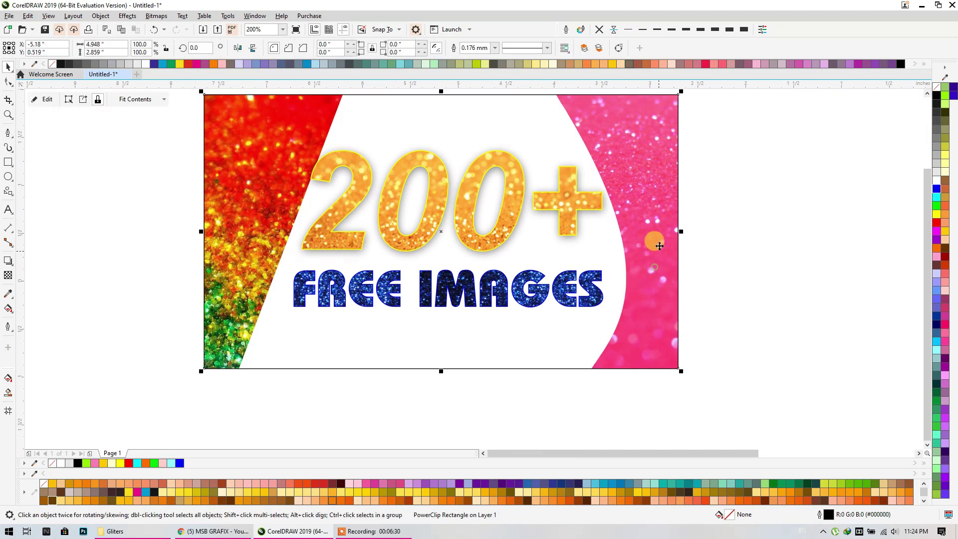
Step: Inside the PowerClip, add drop shadows to both glitter shapes: feather 4 and 8, opacity 60
{"action": "double_click", "coordinate": [655, 220]}
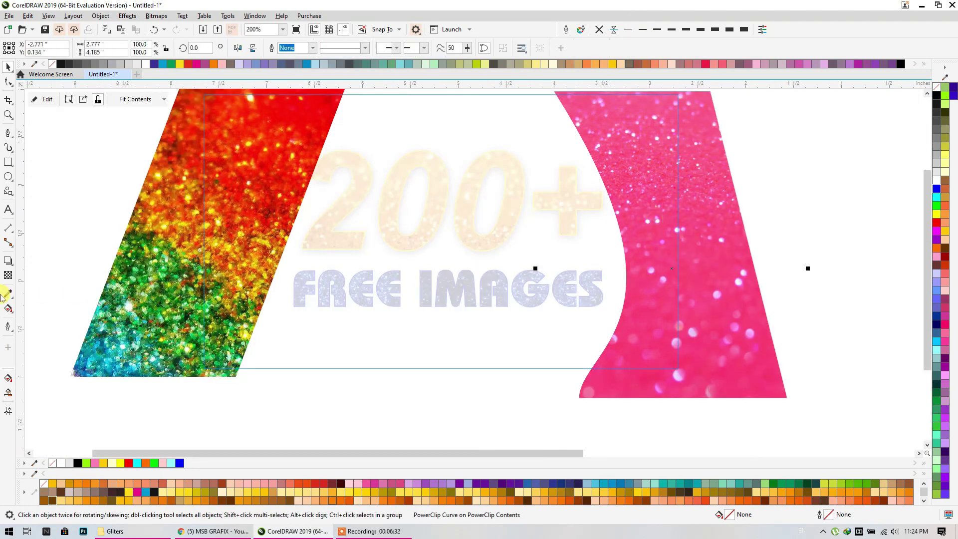
{"action": "left_click", "coordinate": [9, 260]}
{"action": "left_click_drag", "start_coordinate": [697, 188], "coordinate": [656, 214]}
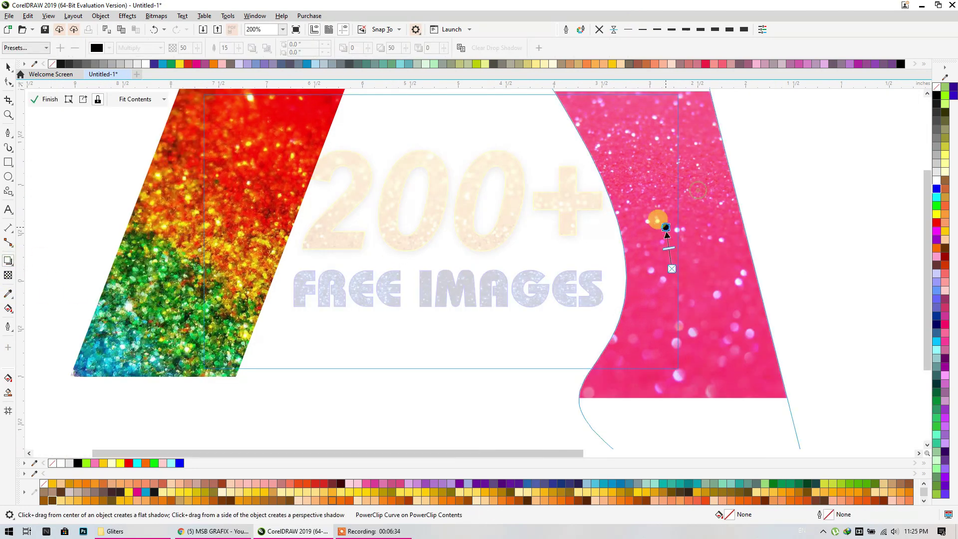
{"action": "left_click_drag", "start_coordinate": [190, 279], "coordinate": [371, 278]}
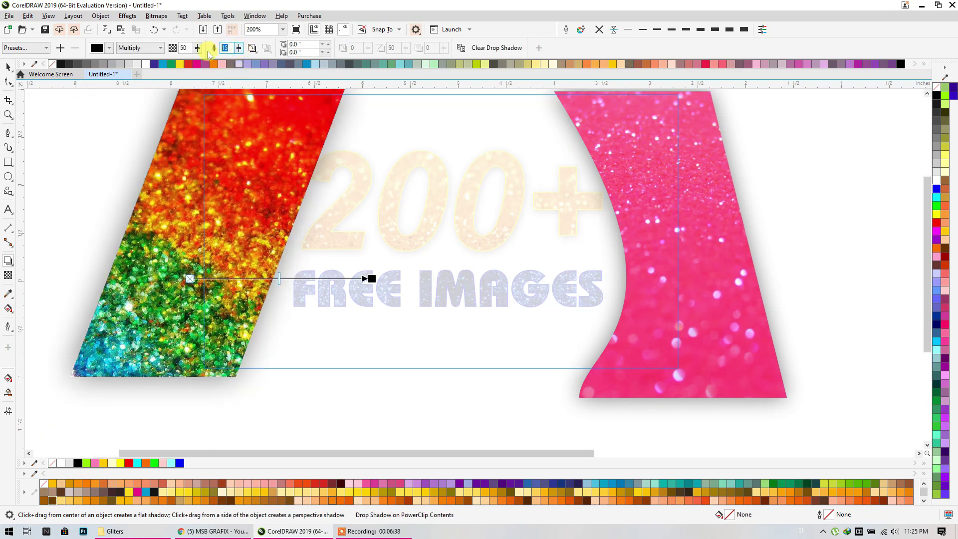
{"action": "key", "text": "Return"}
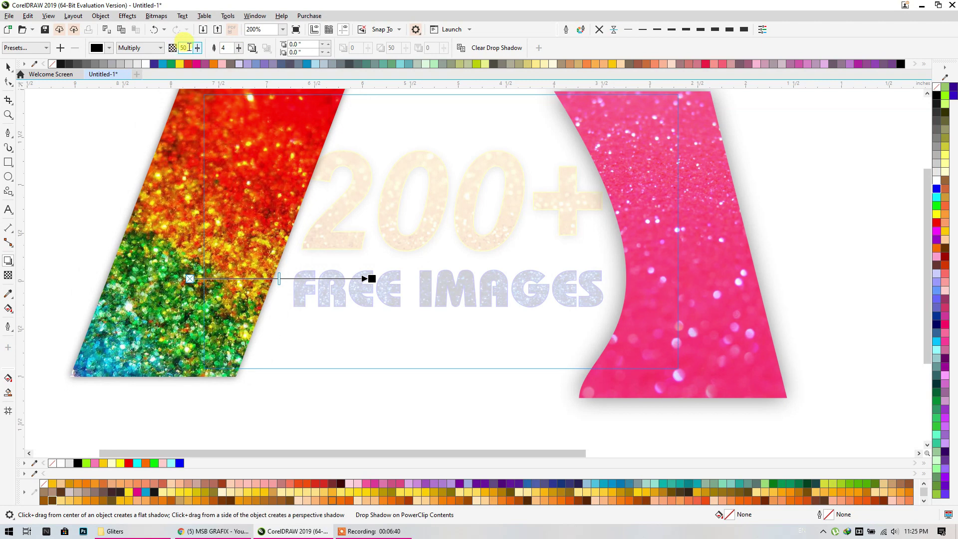
{"action": "type", "text": "60"}
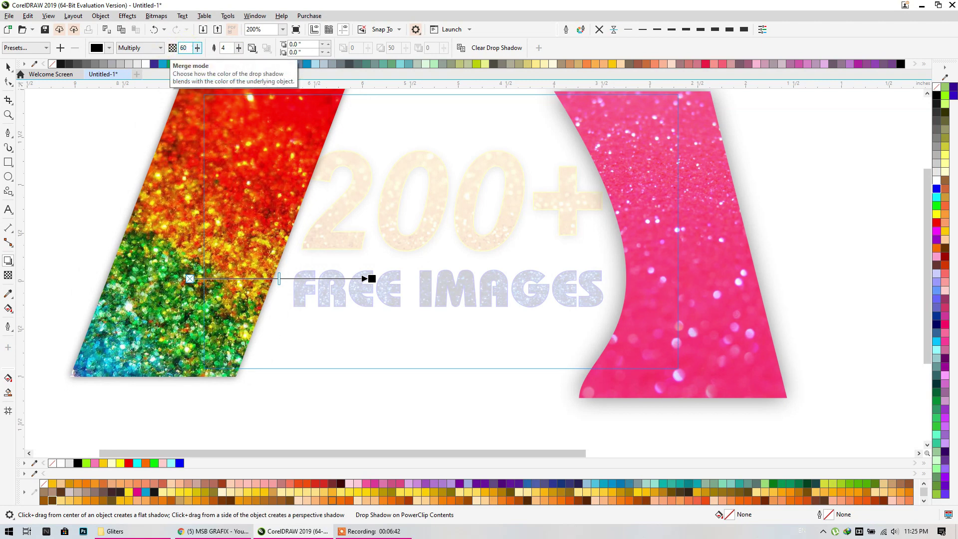
{"action": "left_click", "coordinate": [585, 125]}
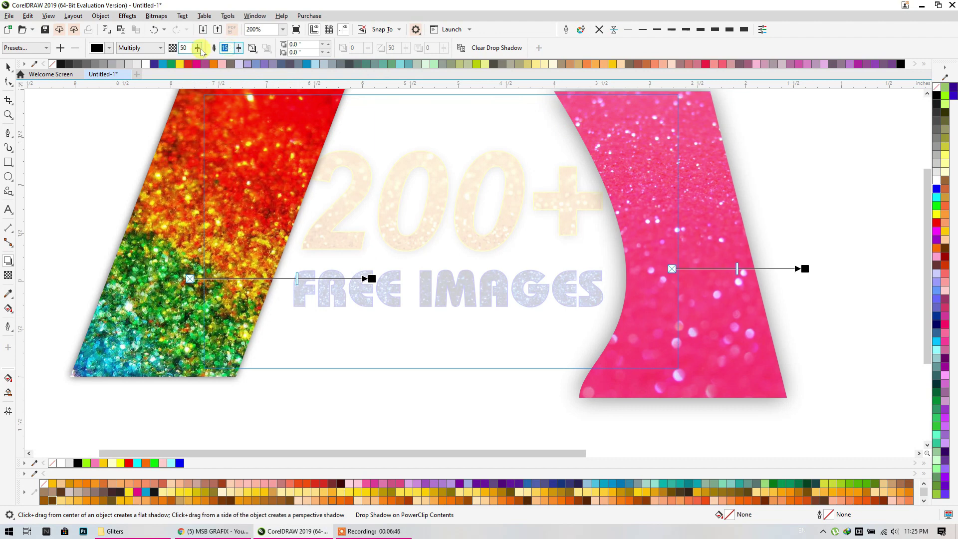
{"action": "type", "text": "8"}
{"action": "key", "text": "Return"}
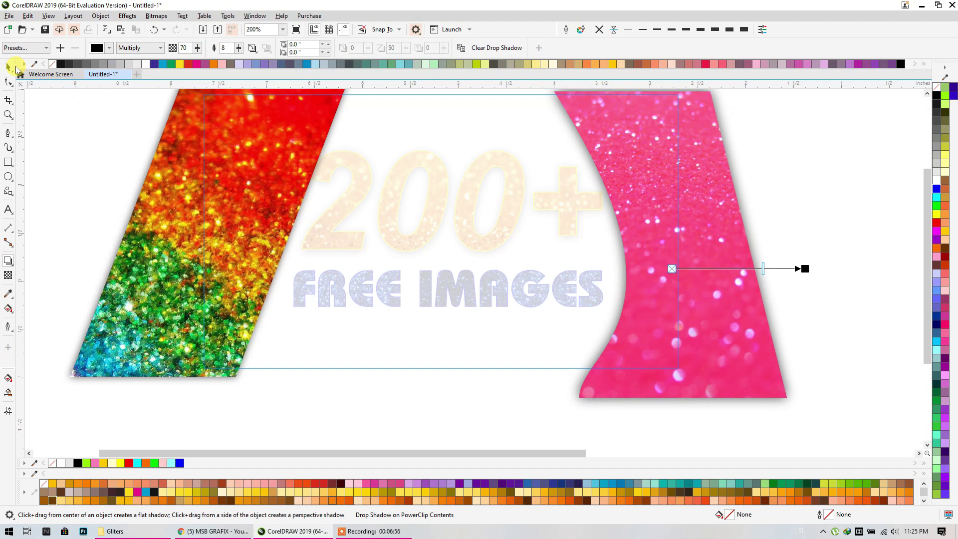
{"action": "left_click", "coordinate": [8, 67]}
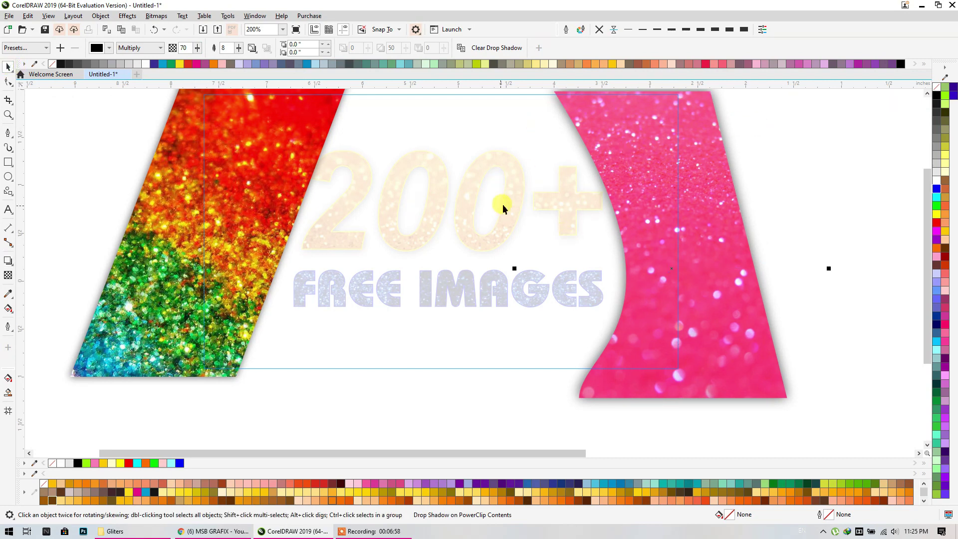
Step: Tint the pink shape's drop shadow crimson #C70049
{"action": "left_click", "coordinate": [97, 50]}
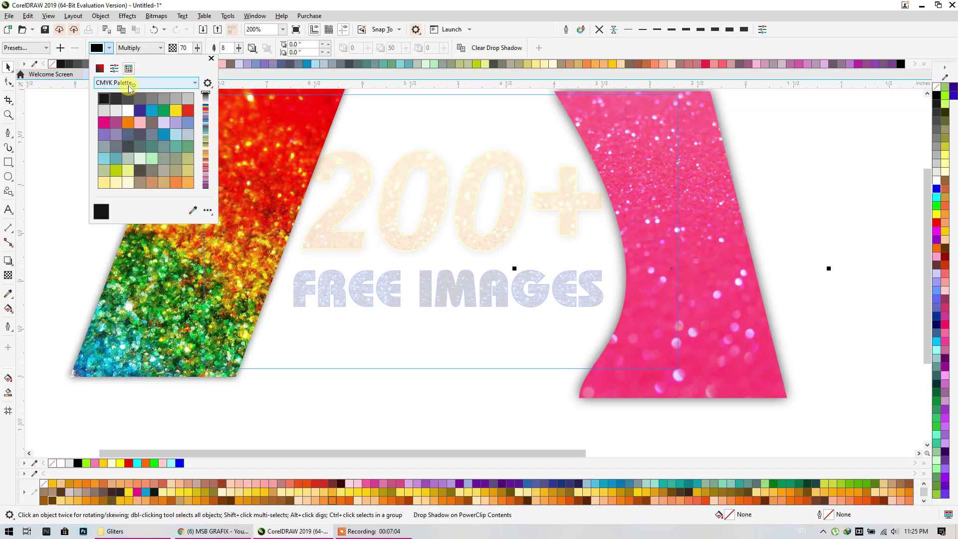
{"action": "left_click", "coordinate": [123, 84]}
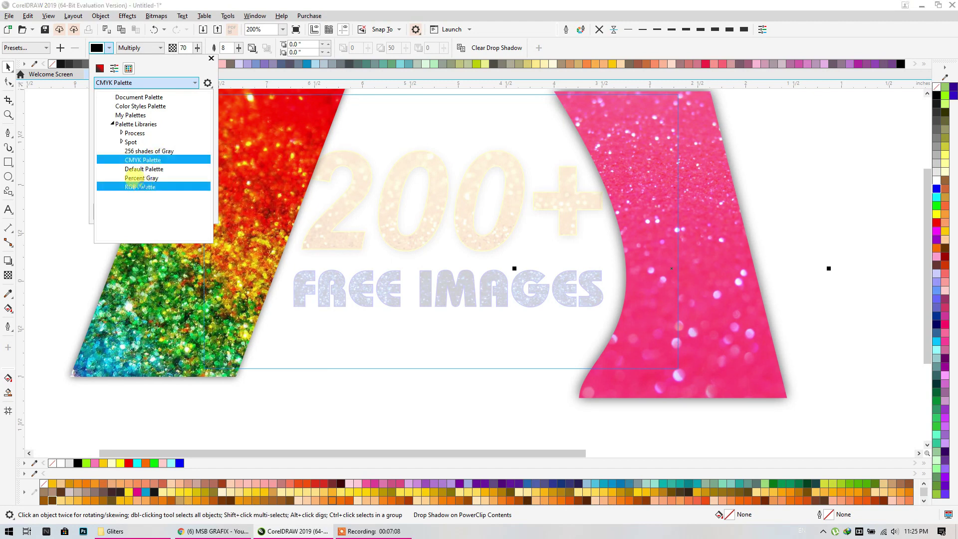
{"action": "left_click", "coordinate": [139, 186]}
{"action": "left_click", "coordinate": [192, 209]}
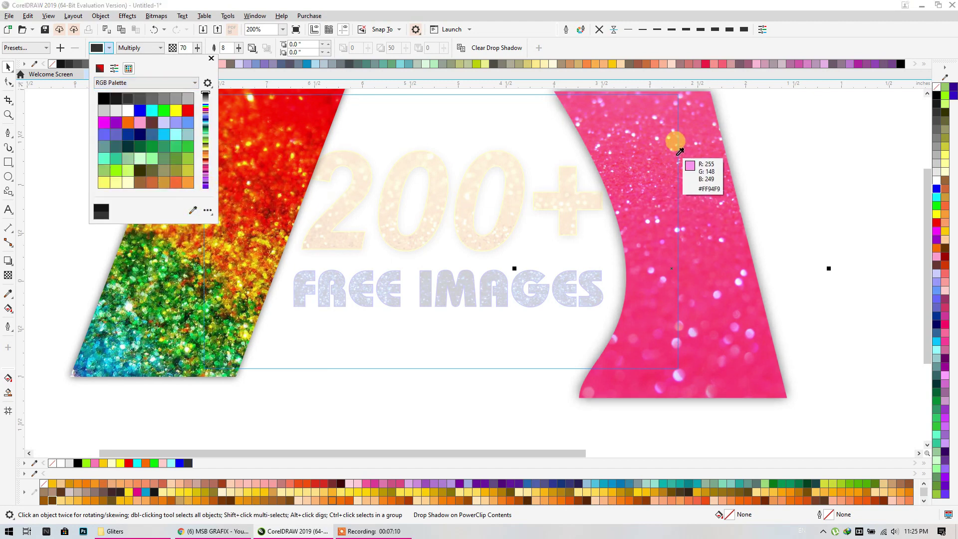
{"action": "left_click", "coordinate": [774, 370]}
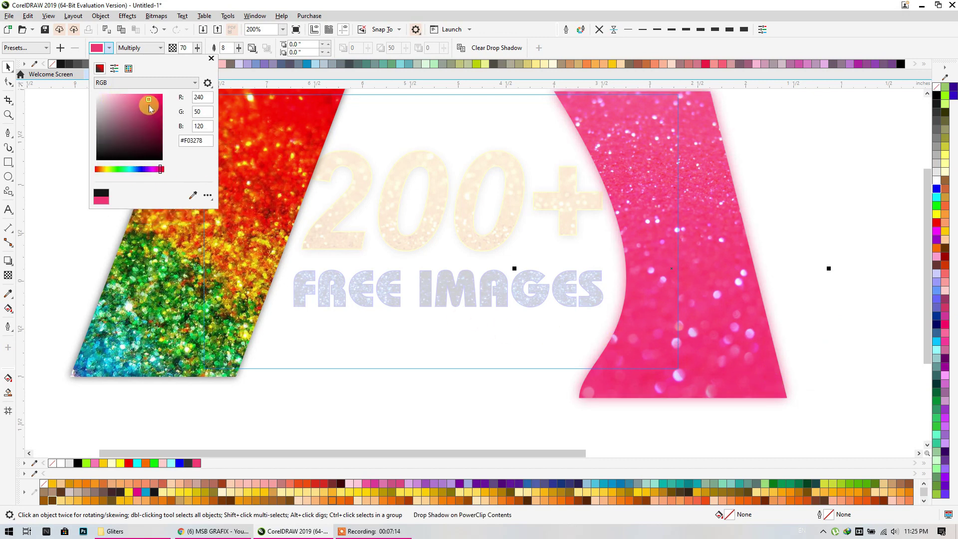
{"action": "left_click", "coordinate": [163, 104]}
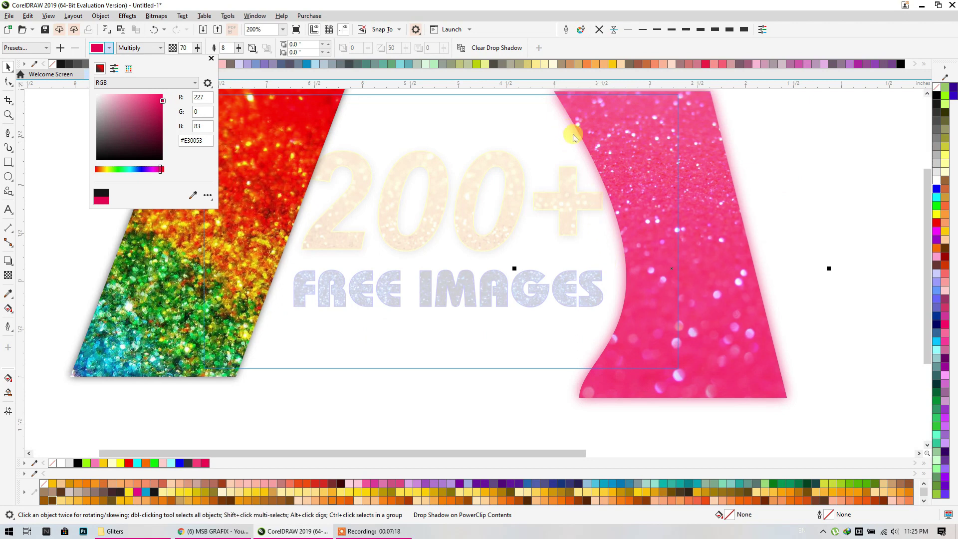
{"action": "left_click", "coordinate": [164, 119]}
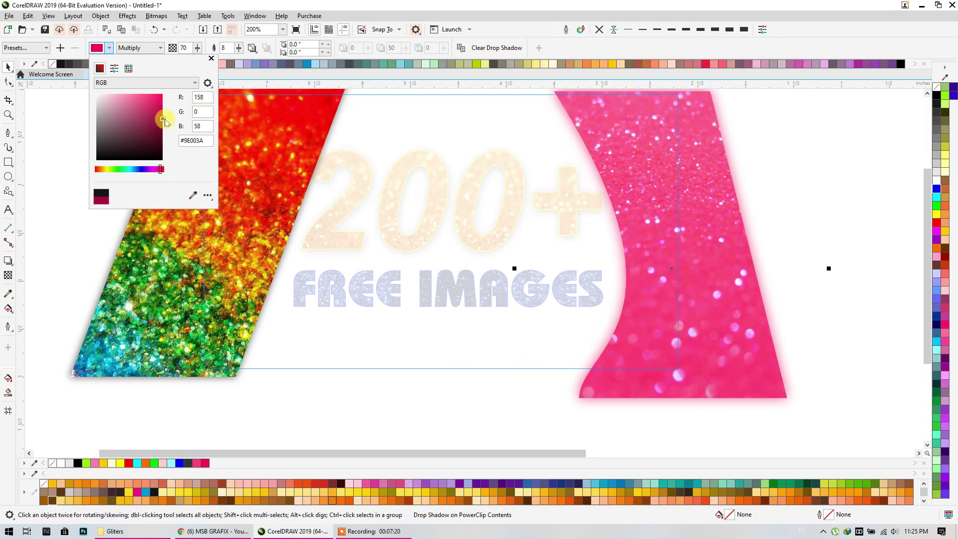
{"action": "left_click_drag", "start_coordinate": [159, 134], "coordinate": [153, 144]}
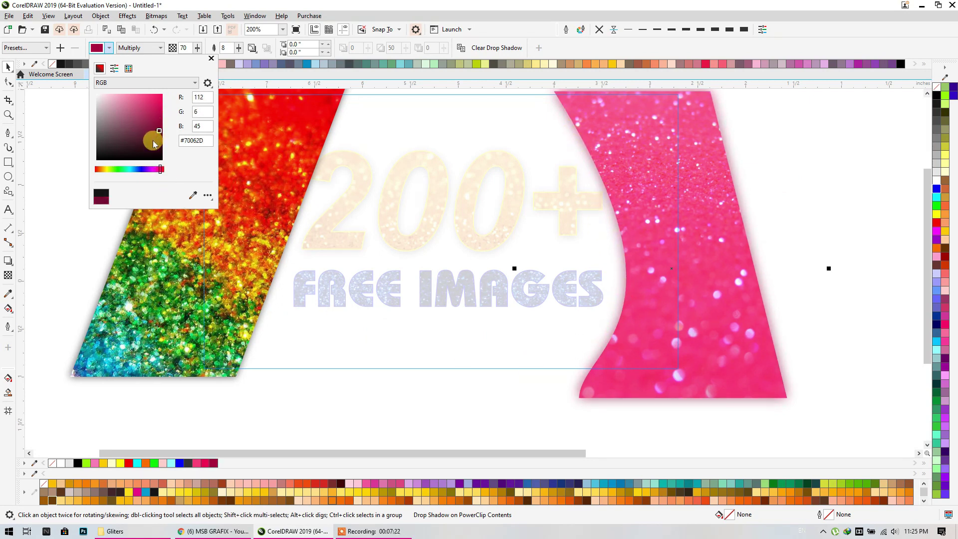
{"action": "left_click", "coordinate": [160, 108]}
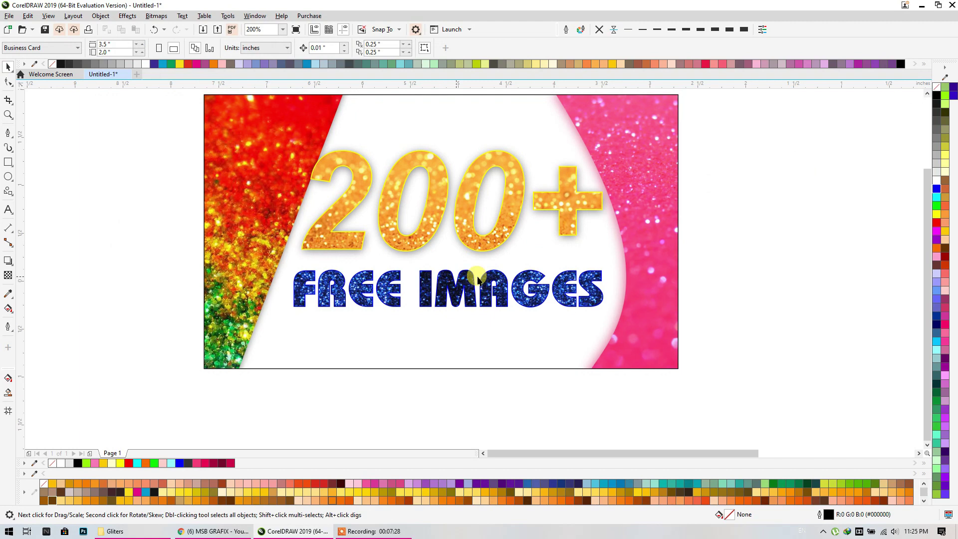
Step: Nudge the 200+ text slightly and check the rainbow shape's shadow inside the PowerClip
{"action": "scroll", "coordinate": [472, 287], "scroll_direction": "down", "scroll_amount": 1}
{"action": "scroll", "coordinate": [476, 296], "scroll_direction": "up", "scroll_amount": 1}
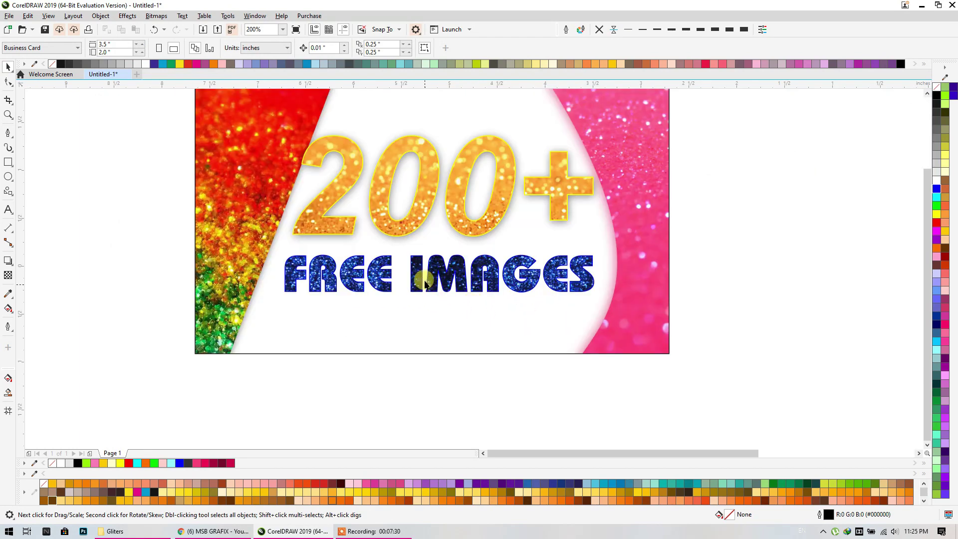
{"action": "left_click_drag", "start_coordinate": [425, 221], "coordinate": [427, 223]}
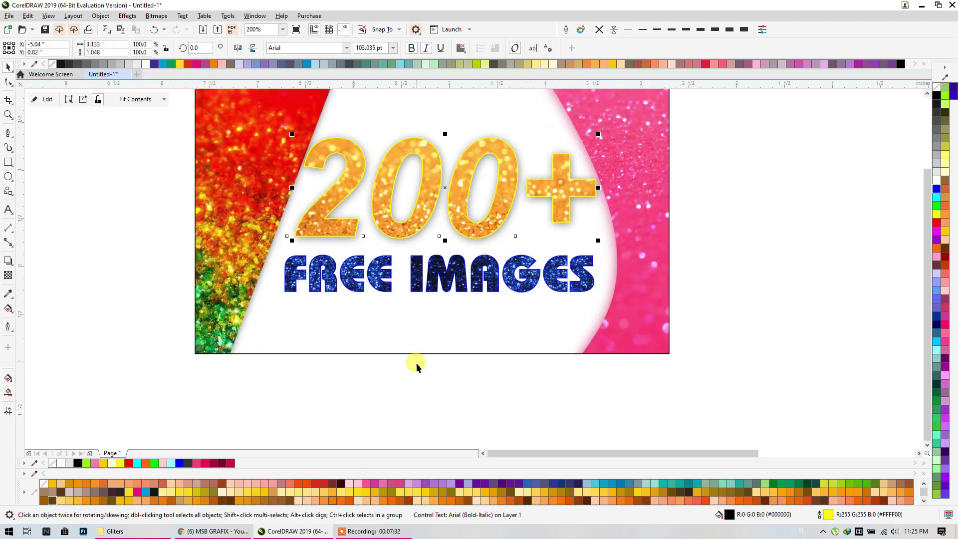
{"action": "left_click", "coordinate": [243, 181]}
{"action": "double_click", "coordinate": [243, 181]}
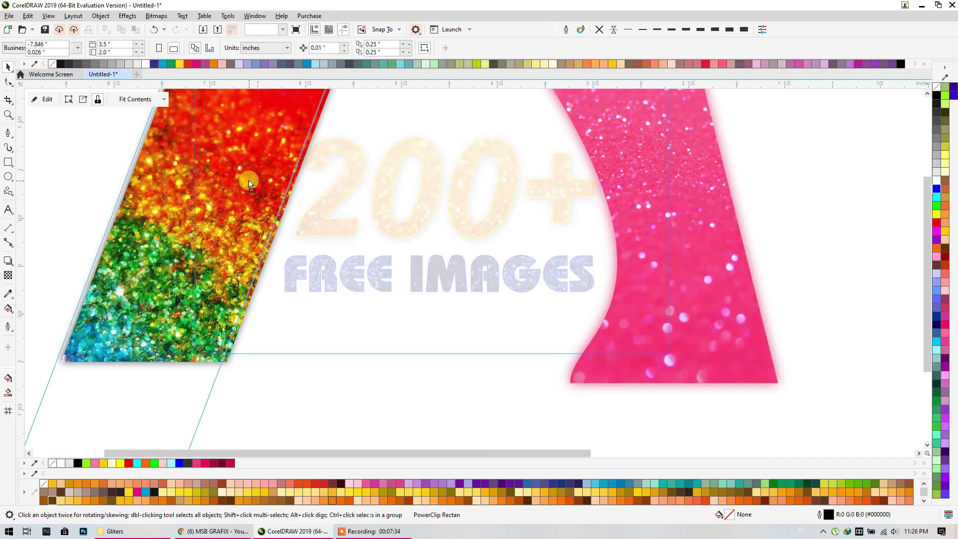
{"action": "left_click", "coordinate": [331, 397]}
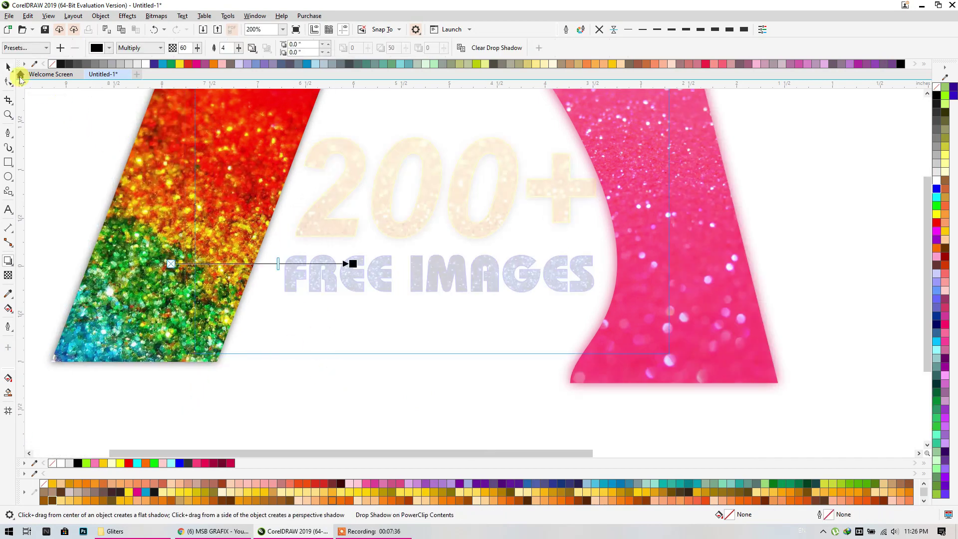
{"action": "left_click", "coordinate": [909, 111]}
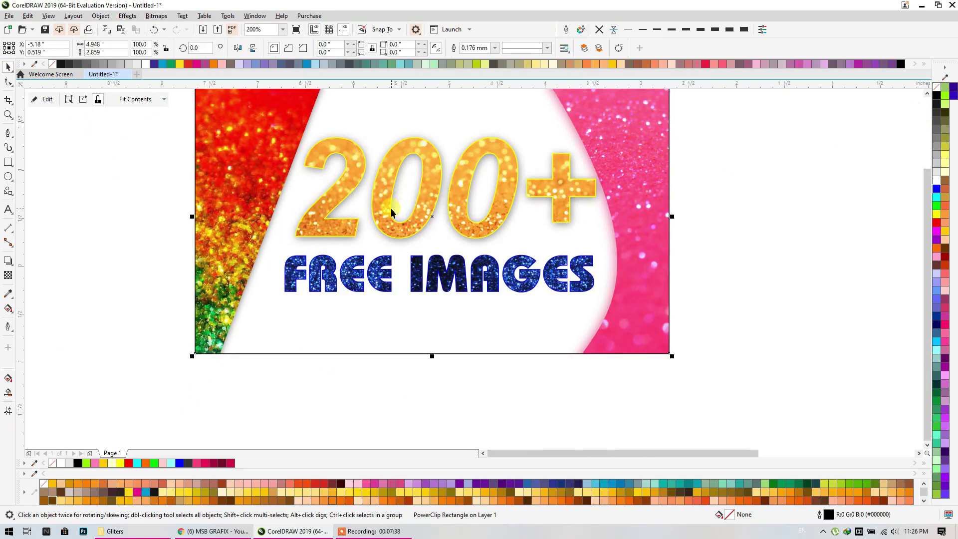
Step: Fill the card's centre with mid grey from the colour palette
{"action": "left_click", "coordinate": [464, 337]}
{"action": "left_click", "coordinate": [430, 280]}
{"action": "left_click", "coordinate": [936, 103]}
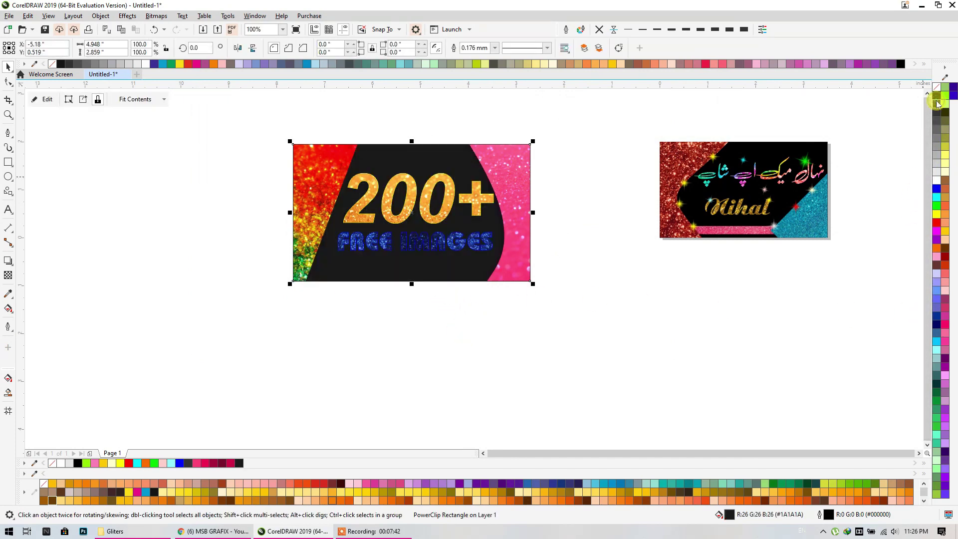
{"action": "scroll", "coordinate": [383, 270], "scroll_direction": "up", "scroll_amount": 1}
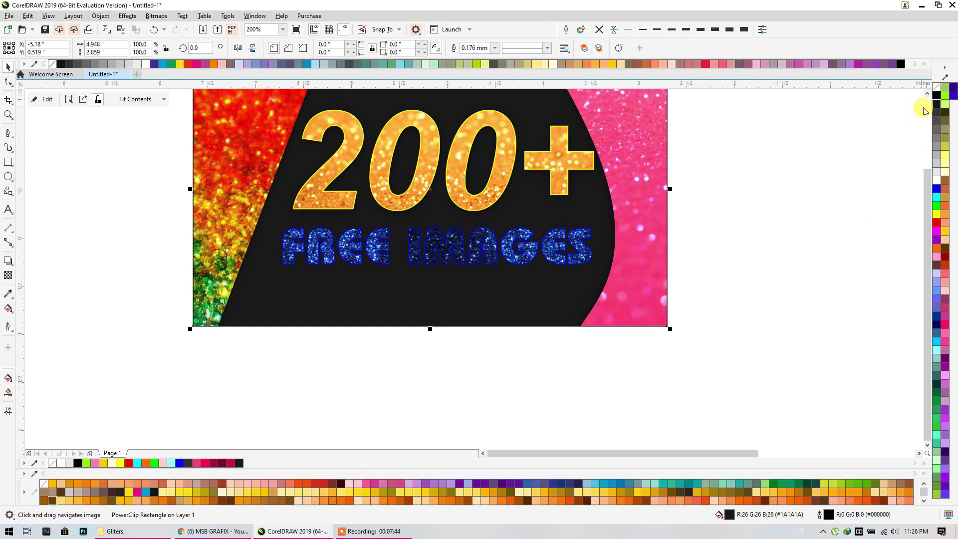
{"action": "left_click", "coordinate": [936, 137]}
{"action": "scroll", "coordinate": [559, 262], "scroll_direction": "up", "scroll_amount": 1}
{"action": "left_click", "coordinate": [703, 222]}
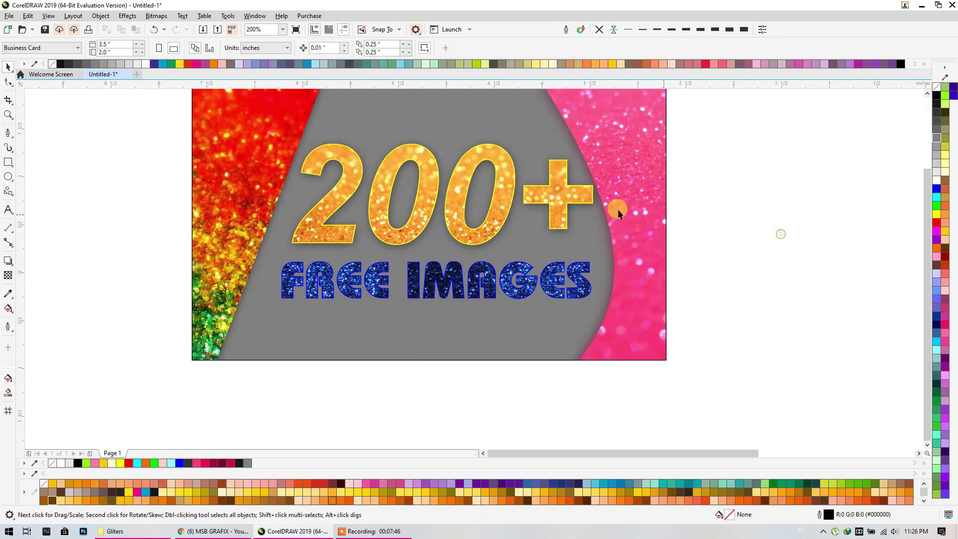
Step: Pan to show both cards and bring up the Gliters image folder
{"action": "scroll", "coordinate": [469, 196], "scroll_direction": "down", "scroll_amount": 1}
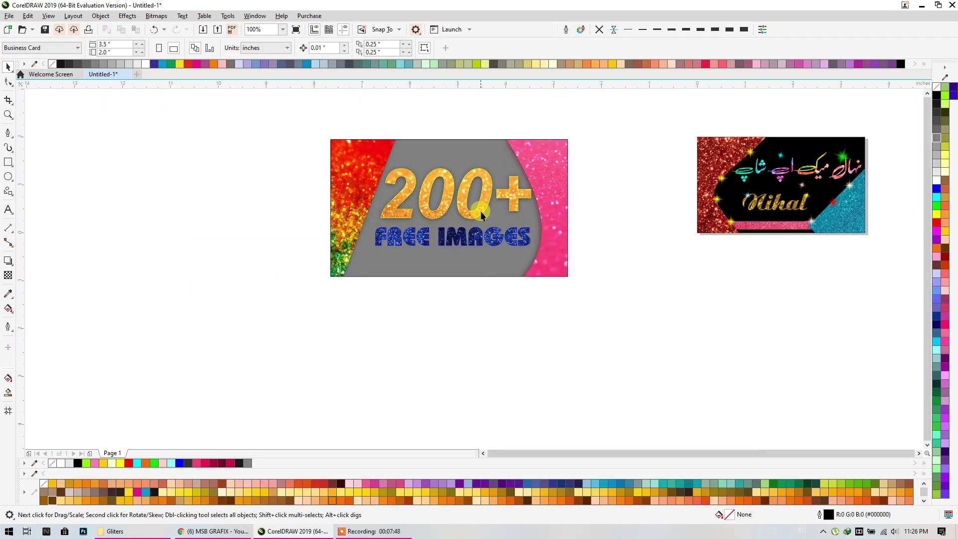
{"action": "left_click_drag", "start_coordinate": [469, 196], "coordinate": [378, 234]}
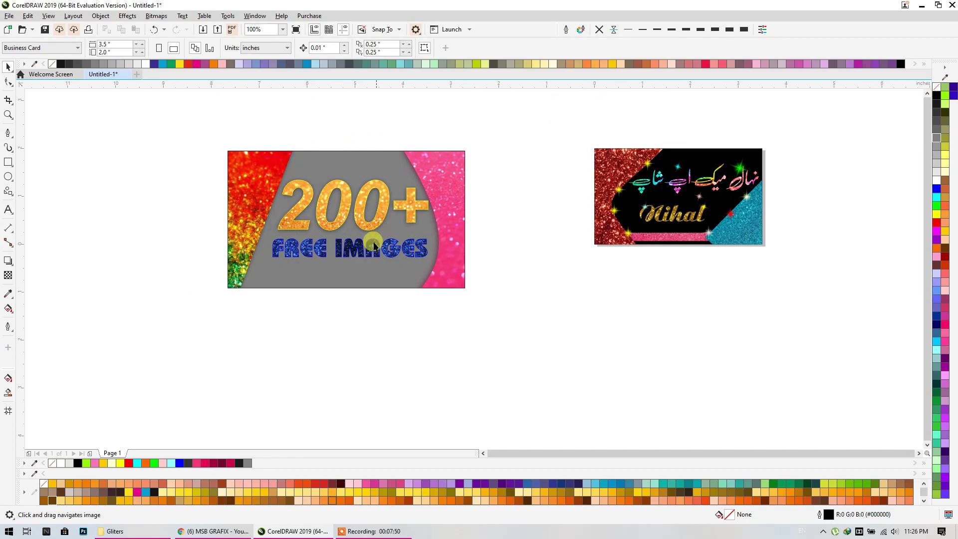
{"action": "left_click", "coordinate": [145, 533]}
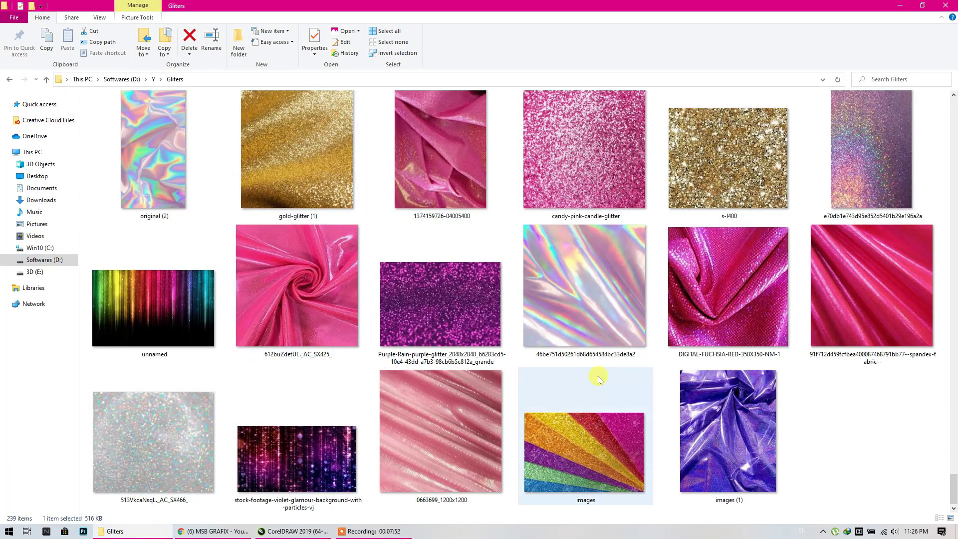
Step: Browse the Gliters folder and preview the bld_autumnalsun_glitter8 image
{"action": "scroll", "coordinate": [599, 369], "scroll_direction": "up", "scroll_amount": 5}
{"action": "scroll", "coordinate": [587, 355], "scroll_direction": "up", "scroll_amount": 5}
{"action": "scroll", "coordinate": [586, 355], "scroll_direction": "up", "scroll_amount": 5}
{"action": "scroll", "coordinate": [586, 355], "scroll_direction": "up", "scroll_amount": 5}
{"action": "scroll", "coordinate": [586, 355], "scroll_direction": "up", "scroll_amount": 5}
{"action": "scroll", "coordinate": [586, 356], "scroll_direction": "up", "scroll_amount": 5}
{"action": "scroll", "coordinate": [586, 355], "scroll_direction": "up", "scroll_amount": 3}
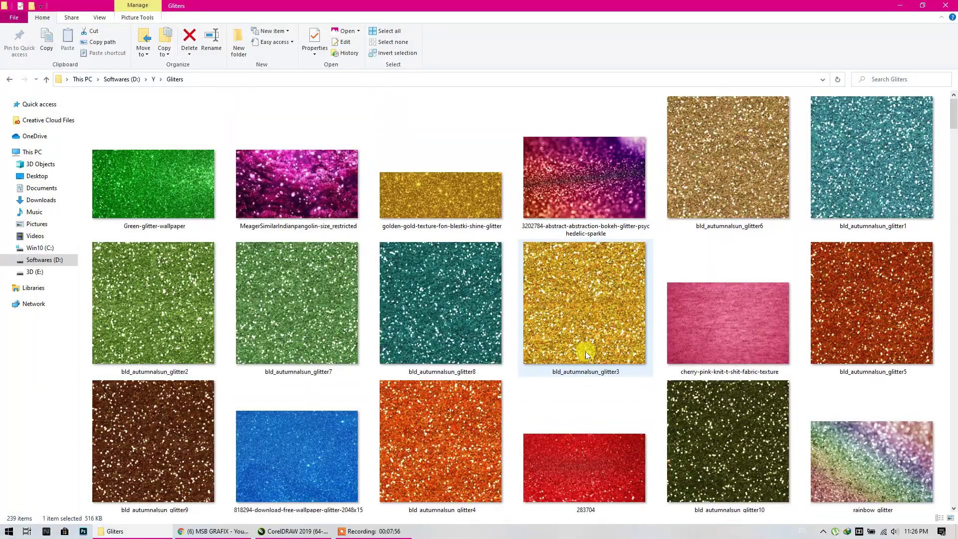
{"action": "mouse_move", "coordinate": [584, 303]}
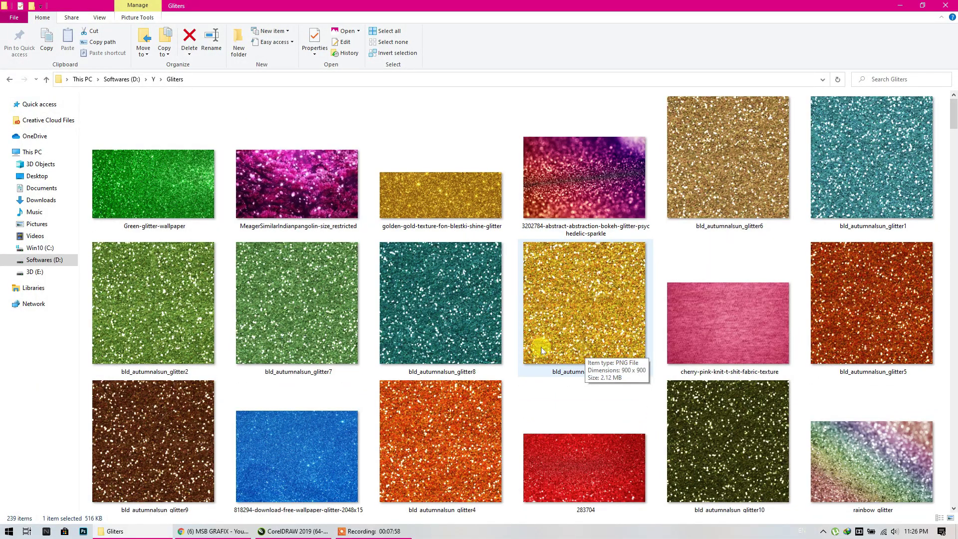
{"action": "scroll", "coordinate": [523, 342], "scroll_direction": "down", "scroll_amount": 1}
{"action": "scroll", "coordinate": [488, 329], "scroll_direction": "down", "scroll_amount": 4}
{"action": "scroll", "coordinate": [488, 329], "scroll_direction": "up", "scroll_amount": 5}
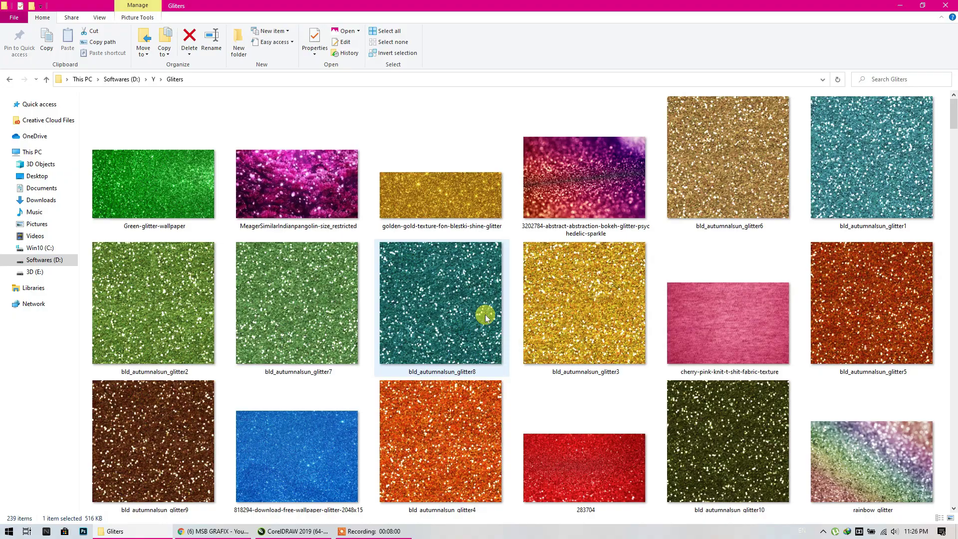
{"action": "left_click", "coordinate": [483, 319]}
{"action": "double_click", "coordinate": [483, 316]}
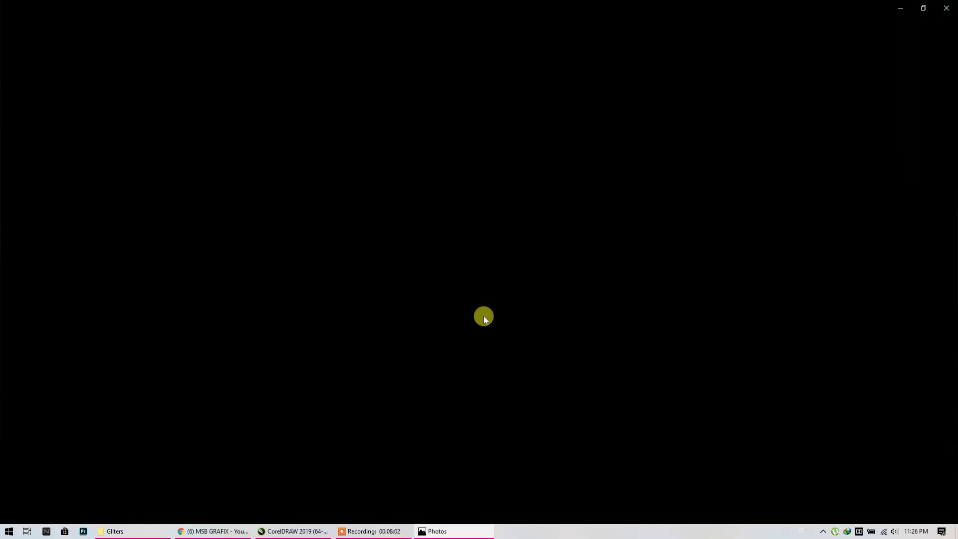
{"action": "left_click", "coordinate": [945, 5]}
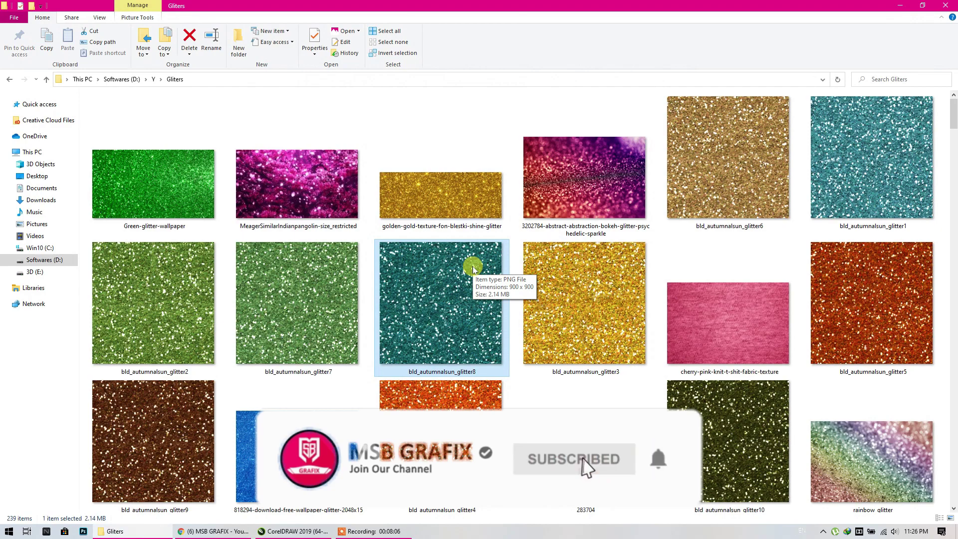
Step: Copy the black-and-gold bokeh image and return to CorelDRAW
{"action": "scroll", "coordinate": [623, 290], "scroll_direction": "down", "scroll_amount": 2}
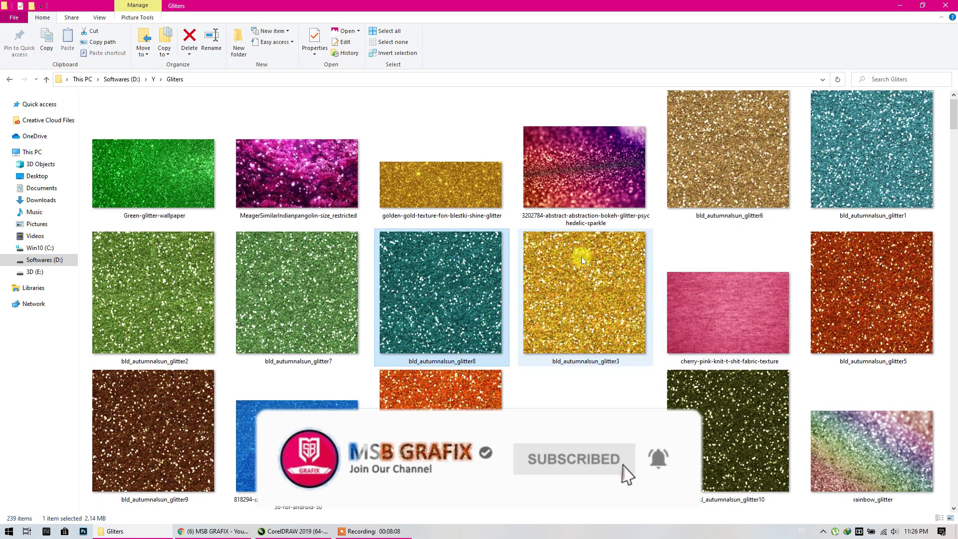
{"action": "scroll", "coordinate": [582, 256], "scroll_direction": "down", "scroll_amount": 5}
{"action": "scroll", "coordinate": [581, 256], "scroll_direction": "down", "scroll_amount": 5}
{"action": "scroll", "coordinate": [583, 260], "scroll_direction": "down", "scroll_amount": 5}
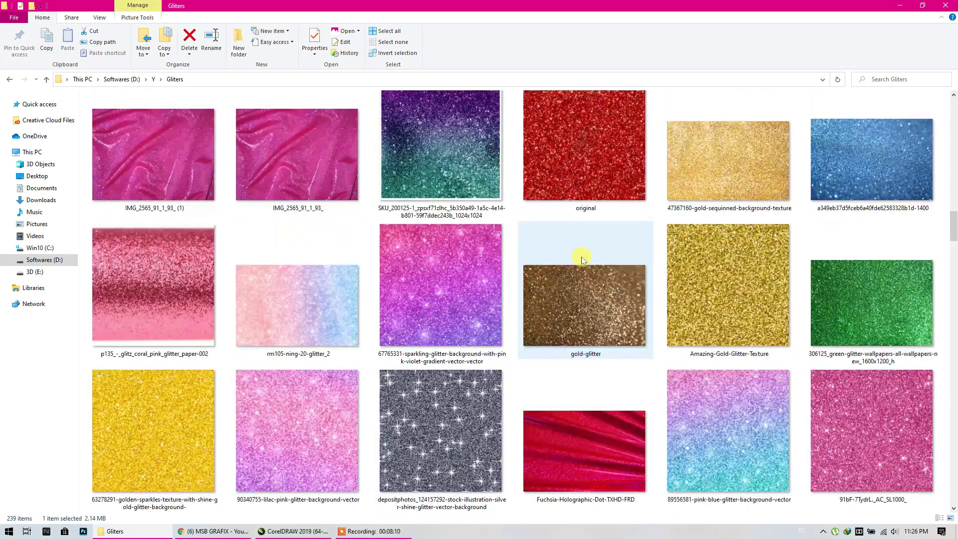
{"action": "scroll", "coordinate": [581, 256], "scroll_direction": "up", "scroll_amount": 3}
{"action": "scroll", "coordinate": [582, 257], "scroll_direction": "up", "scroll_amount": 5}
{"action": "left_click", "coordinate": [456, 298]}
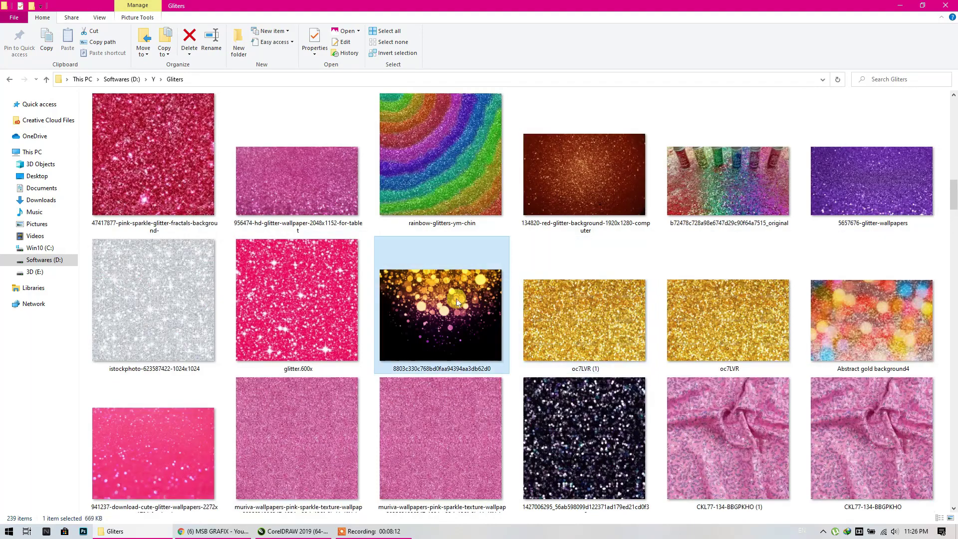
{"action": "right_click", "coordinate": [456, 298]}
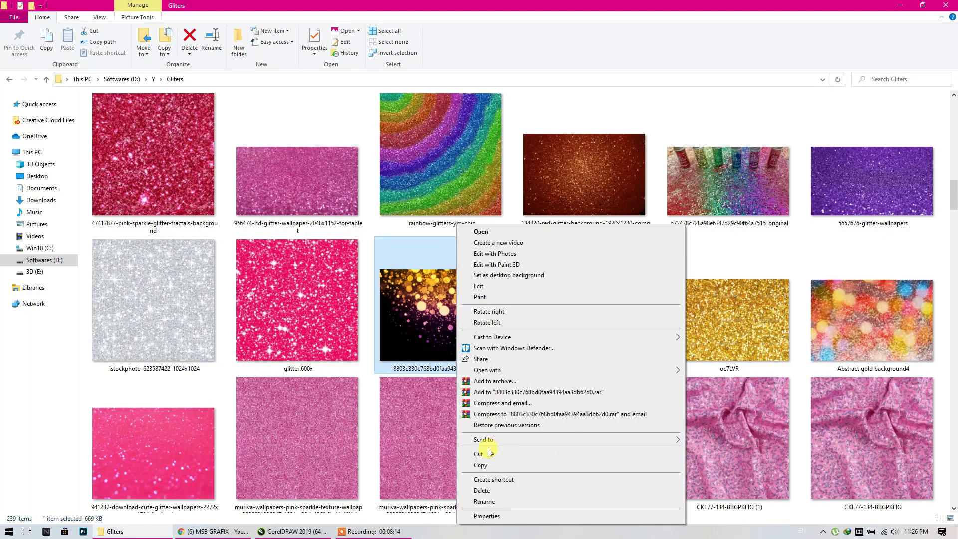
{"action": "left_click", "coordinate": [483, 465]}
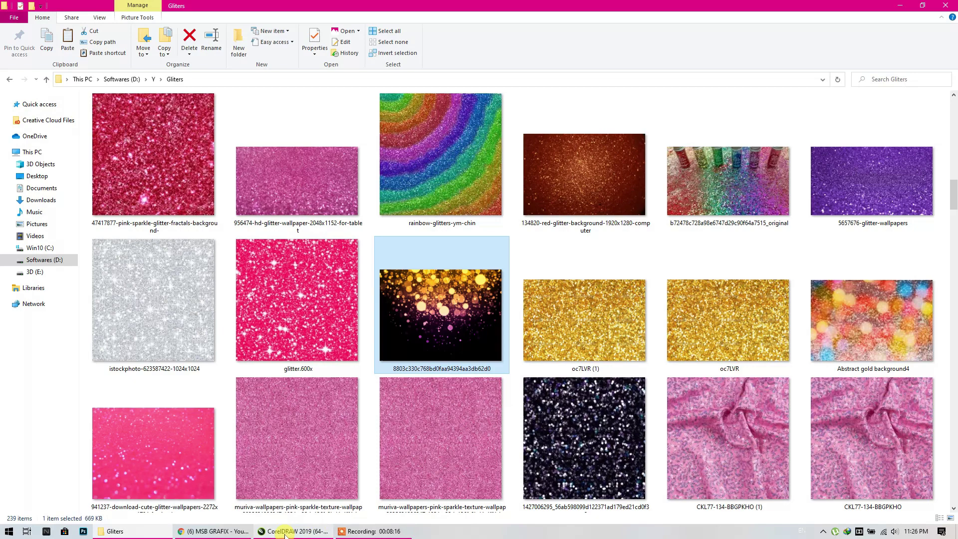
{"action": "left_click", "coordinate": [285, 533]}
Step: Paste the bokeh image, resize it, and PowerClip it inside the 200+ card
{"action": "key", "text": "ctrl+v"}
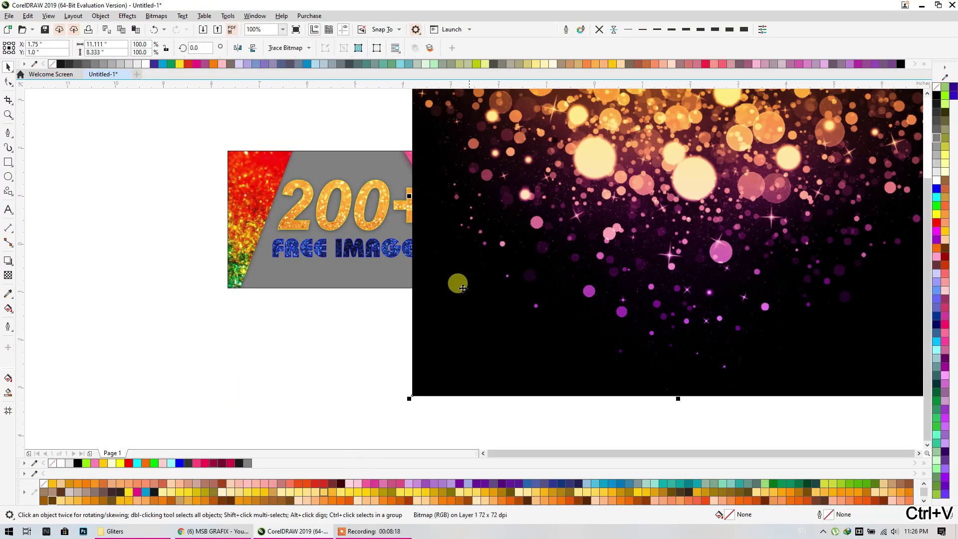
{"action": "mouse_move", "coordinate": [409, 400]}
{"action": "left_mouse_down"}
{"action": "mouse_move", "coordinate": [613, 259]}
{"action": "mouse_move", "coordinate": [596, 293]}
{"action": "left_mouse_up"}
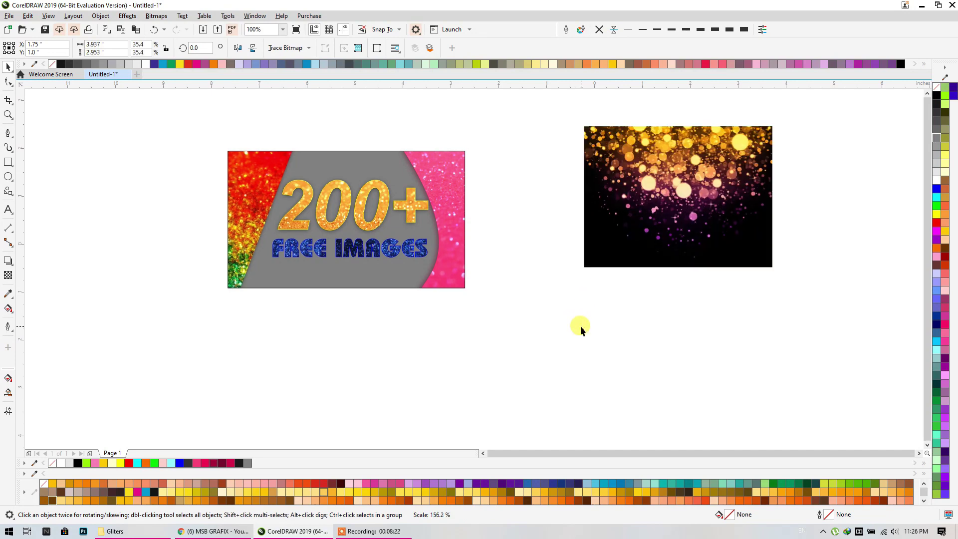
{"action": "mouse_move", "coordinate": [605, 250]}
{"action": "left_mouse_down"}
{"action": "mouse_move", "coordinate": [506, 391]}
{"action": "mouse_move", "coordinate": [517, 410]}
{"action": "left_mouse_up"}
{"action": "right_click", "coordinate": [574, 361]}
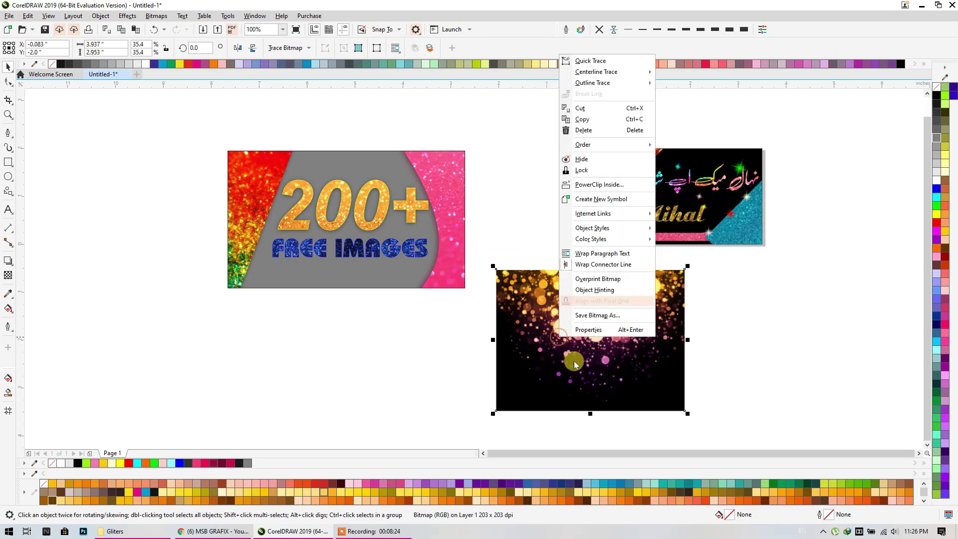
{"action": "left_click", "coordinate": [594, 184]}
{"action": "left_click", "coordinate": [351, 265]}
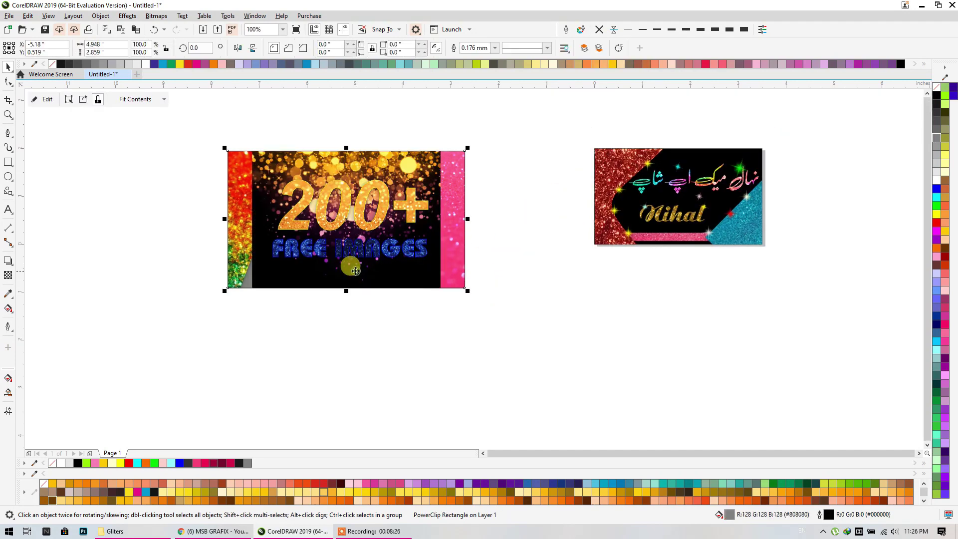
Step: Enlarge the clipped bokeh image and fade it out toward the bottom with transparency
{"action": "double_click", "coordinate": [356, 272]}
{"action": "left_click", "coordinate": [356, 273]}
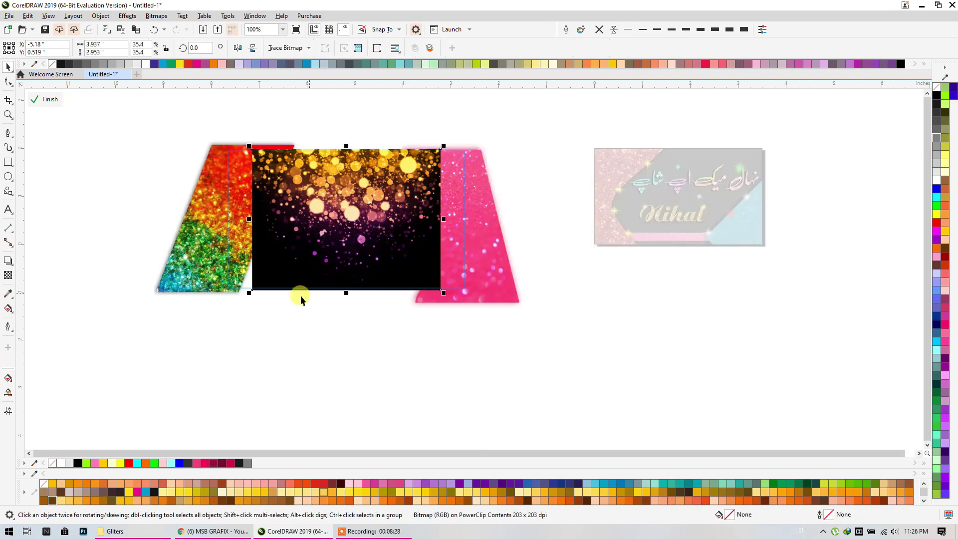
{"action": "left_click_drag", "start_coordinate": [244, 296], "coordinate": [241, 313]}
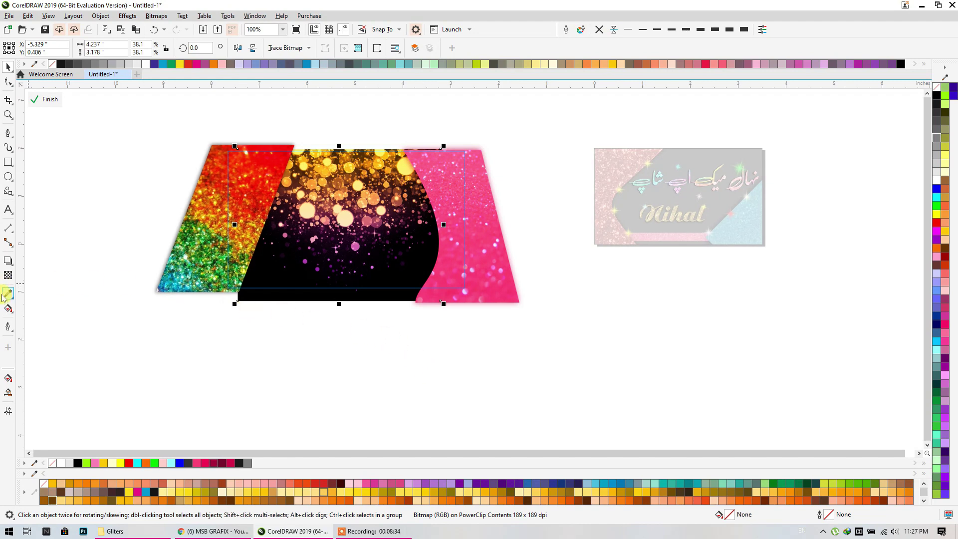
{"action": "left_click", "coordinate": [8, 275]}
{"action": "left_click_drag", "start_coordinate": [335, 158], "coordinate": [334, 300]}
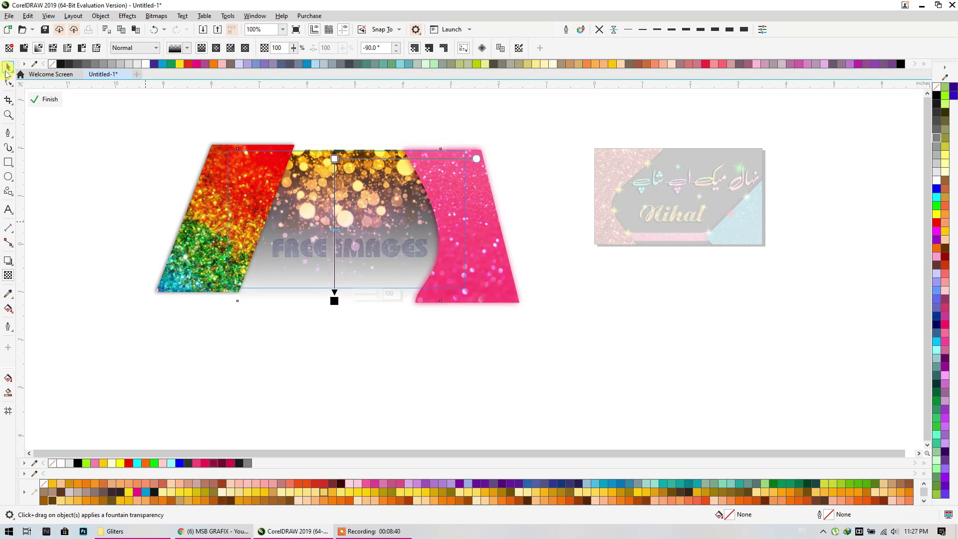
{"action": "left_click", "coordinate": [6, 71]}
Step: Finish the PowerClip edit and fill the card's grey centre with black
{"action": "left_click", "coordinate": [49, 104]}
{"action": "left_click", "coordinate": [265, 376]}
{"action": "left_click", "coordinate": [349, 285]}
{"action": "left_click", "coordinate": [936, 95]}
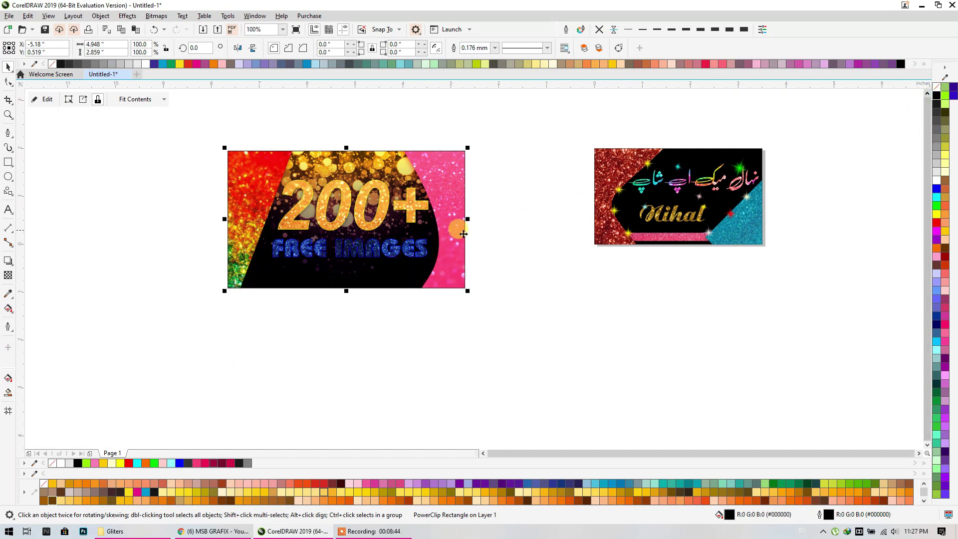
{"action": "left_click", "coordinate": [361, 331]}
Step: Reopen the card's PowerClip and remove the bokeh image's fountain transparency
{"action": "scroll", "coordinate": [337, 252], "scroll_direction": "up", "scroll_amount": 2}
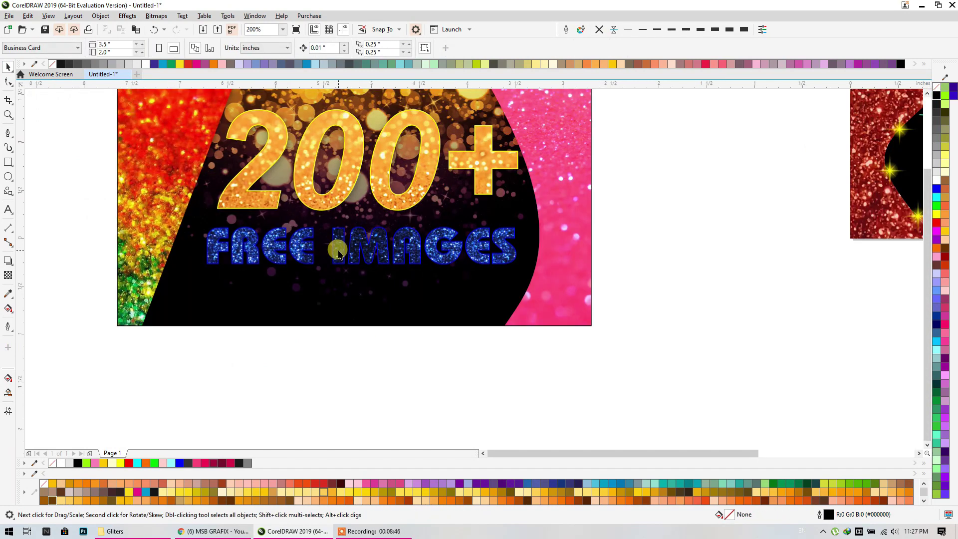
{"action": "left_click", "coordinate": [338, 257]}
{"action": "left_click_drag", "start_coordinate": [671, 290], "coordinate": [698, 348]}
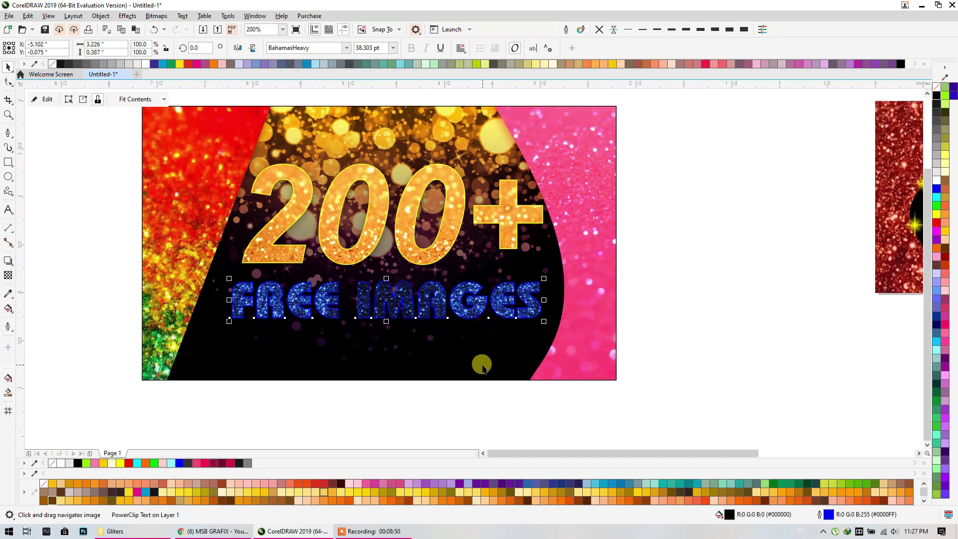
{"action": "left_click", "coordinate": [405, 408]}
{"action": "double_click", "coordinate": [402, 368]}
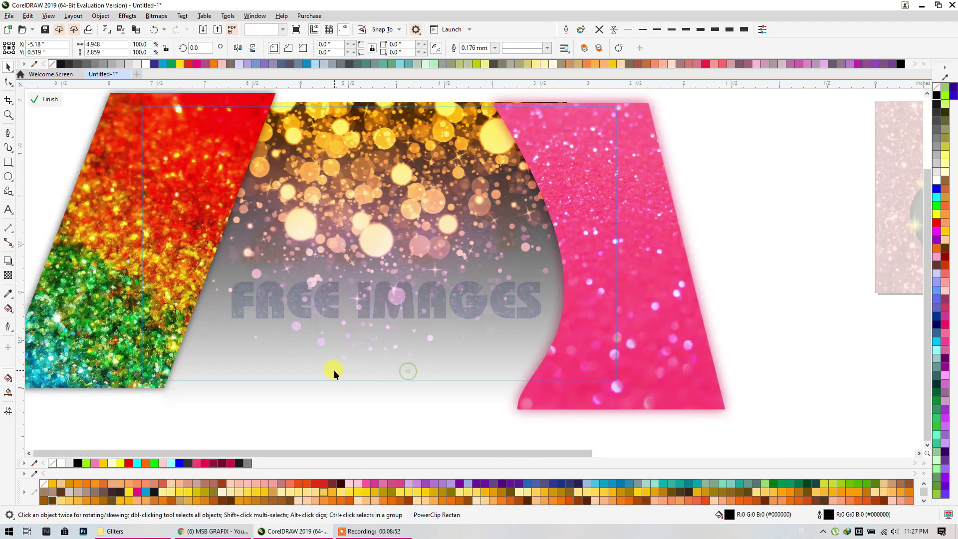
{"action": "left_click", "coordinate": [316, 370]}
{"action": "left_click", "coordinate": [8, 275]}
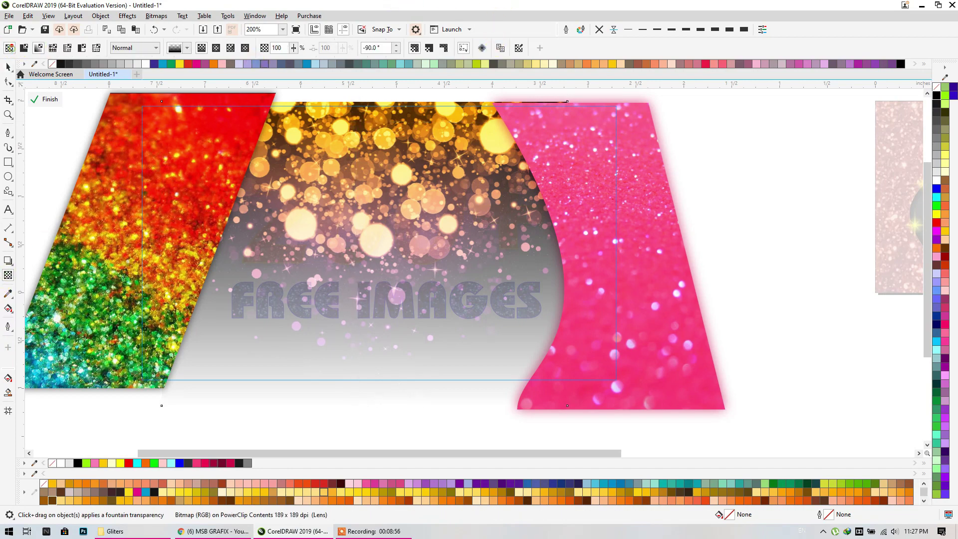
{"action": "left_click", "coordinate": [9, 48]}
Step: Return to the Pick tool and finish editing the card's PowerClip contents
{"action": "left_click", "coordinate": [8, 260]}
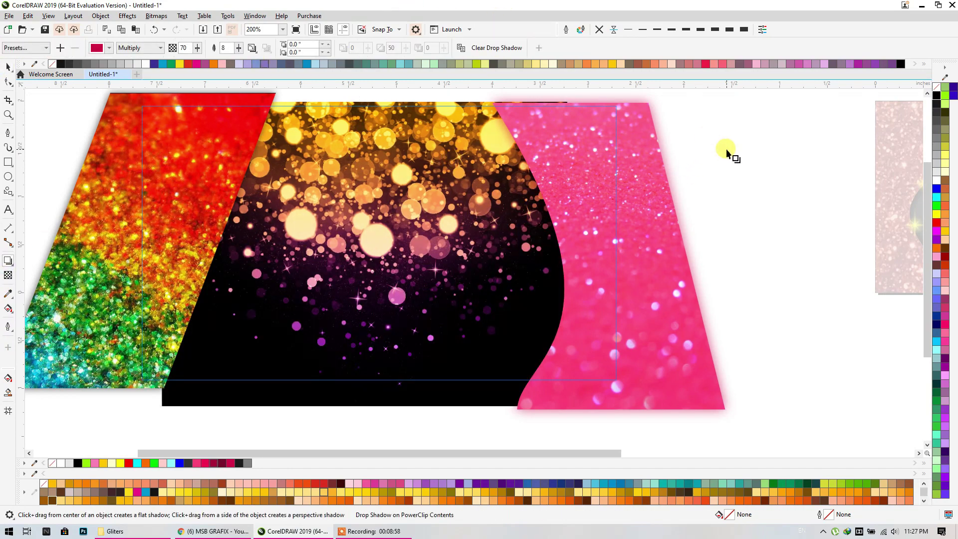
{"action": "left_click", "coordinate": [6, 65]}
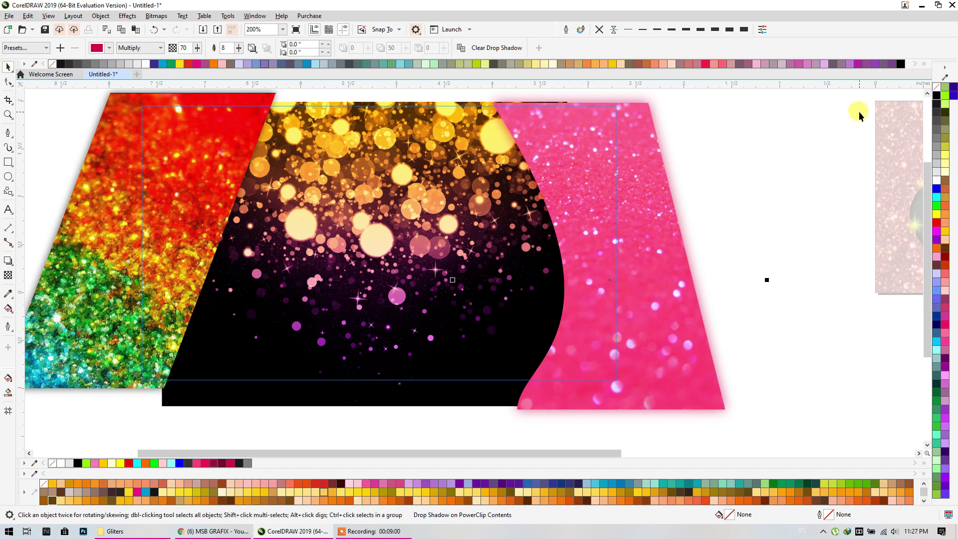
{"action": "left_click", "coordinate": [858, 112]}
{"action": "left_click", "coordinate": [491, 263]}
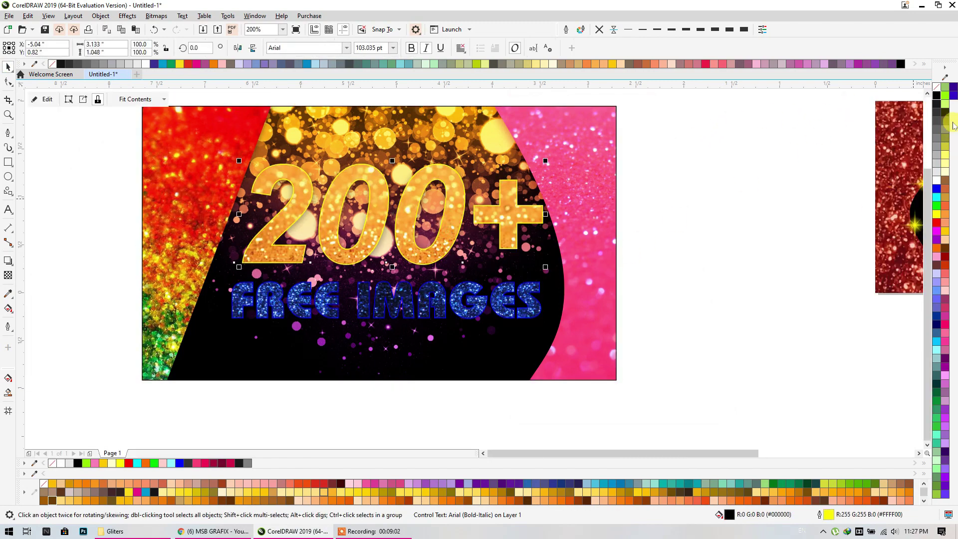
{"action": "left_click", "coordinate": [743, 190]}
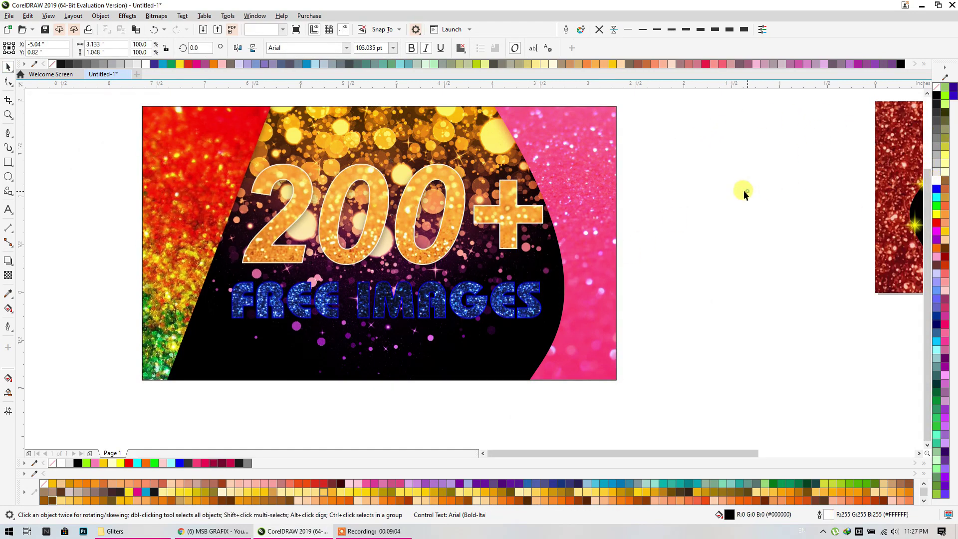
Step: Give the FREE IMAGES text a cyan outline
{"action": "scroll", "coordinate": [448, 190], "scroll_direction": "down", "scroll_amount": 1}
{"action": "left_click", "coordinate": [446, 242]}
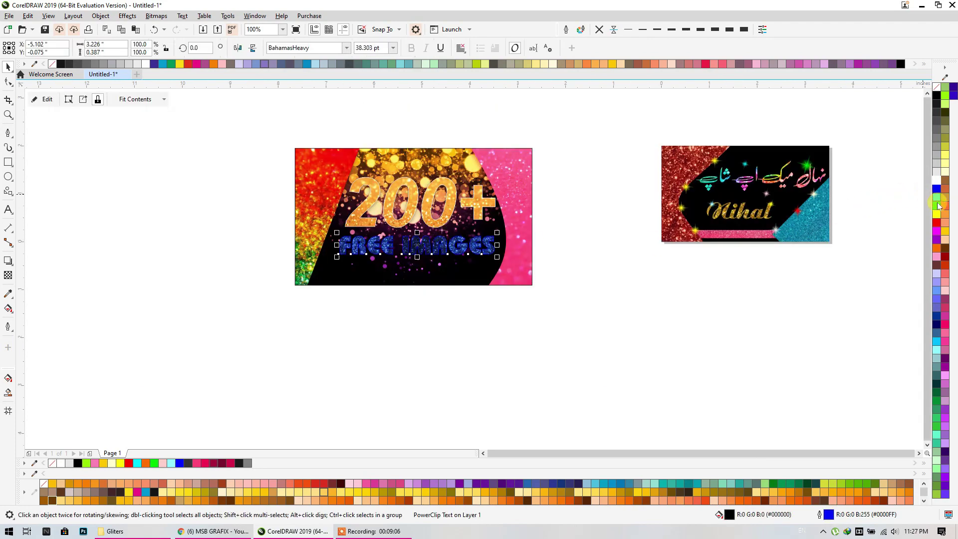
{"action": "right_click", "coordinate": [937, 198]}
{"action": "scroll", "coordinate": [444, 294], "scroll_direction": "up", "scroll_amount": 1}
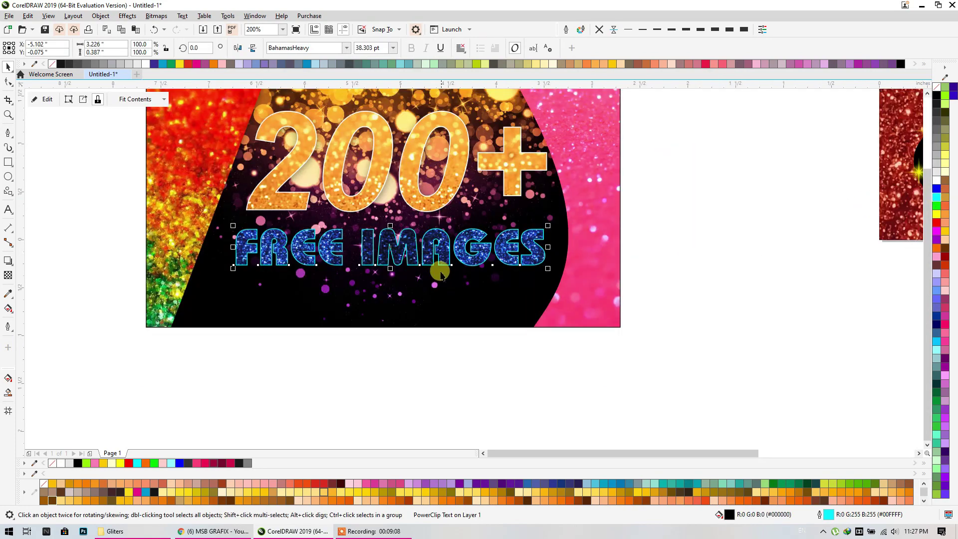
{"action": "left_click", "coordinate": [735, 248]}
{"action": "scroll", "coordinate": [621, 215], "scroll_direction": "down", "scroll_amount": 1}
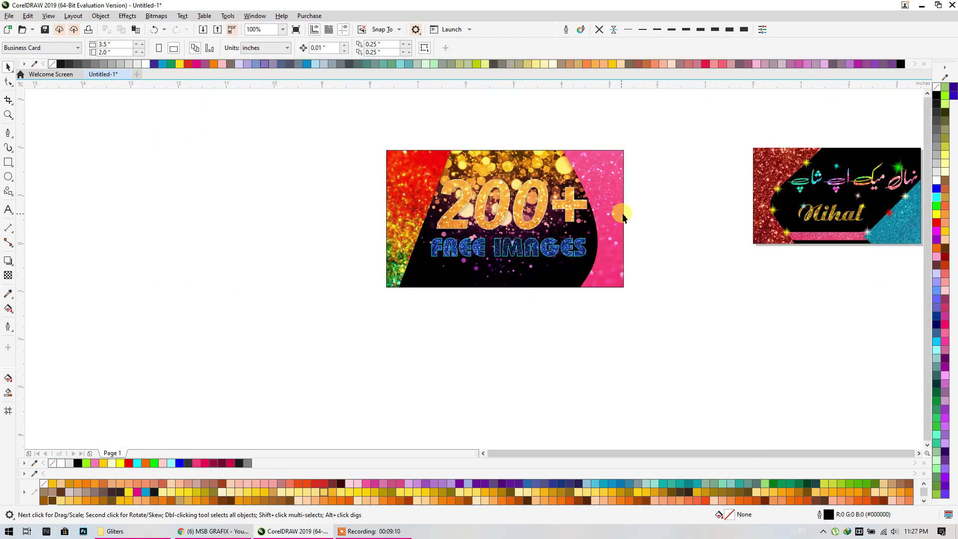
{"action": "scroll", "coordinate": [328, 238], "scroll_direction": "right", "scroll_amount": 3}
{"action": "left_click_drag", "start_coordinate": [328, 239], "coordinate": [601, 260]}
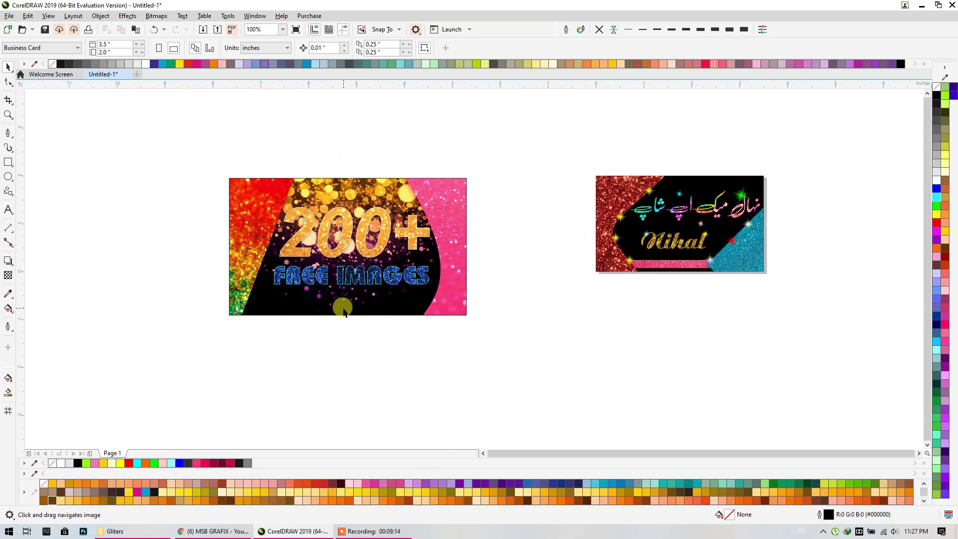
{"action": "left_click", "coordinate": [143, 532]}
{"action": "scroll", "coordinate": [398, 319], "scroll_direction": "down", "scroll_amount": 5}
{"action": "scroll", "coordinate": [398, 318], "scroll_direction": "down", "scroll_amount": 5}
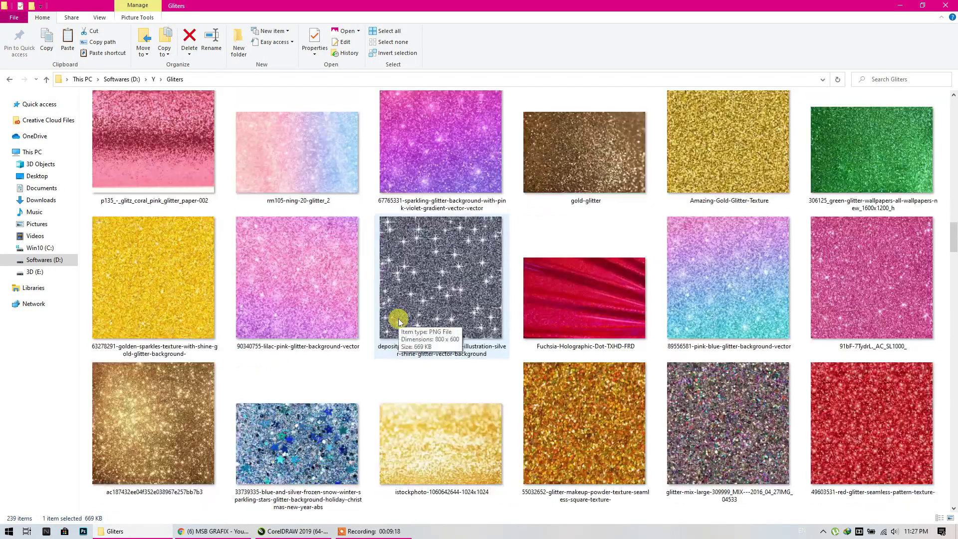
{"action": "scroll", "coordinate": [398, 324], "scroll_direction": "down", "scroll_amount": 3}
{"action": "scroll", "coordinate": [398, 339], "scroll_direction": "up", "scroll_amount": 3}
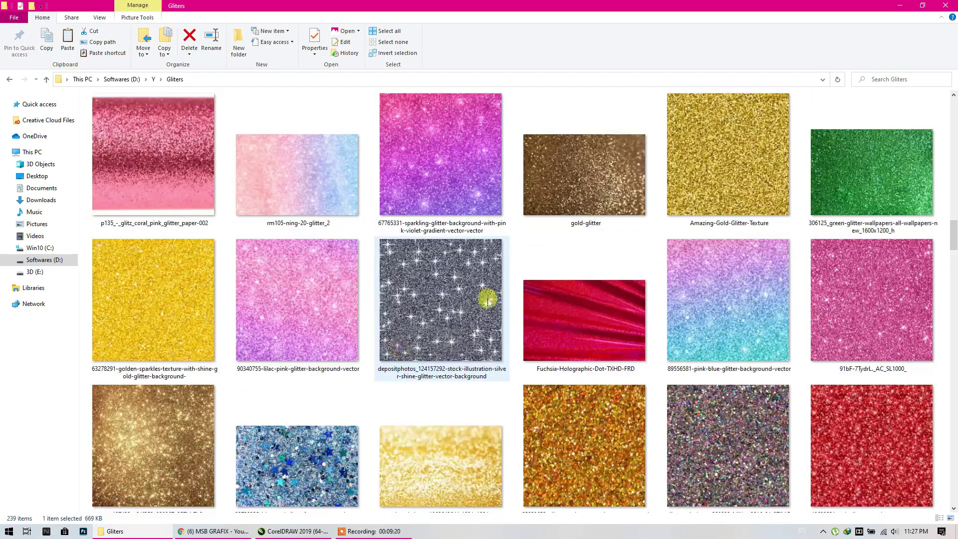
{"action": "left_click", "coordinate": [897, 9]}
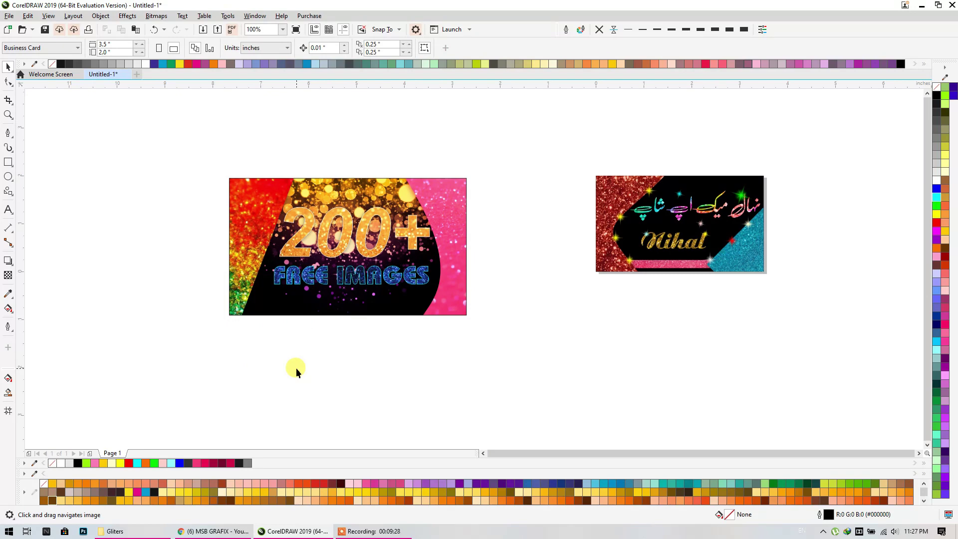
{"action": "left_click", "coordinate": [379, 531]}
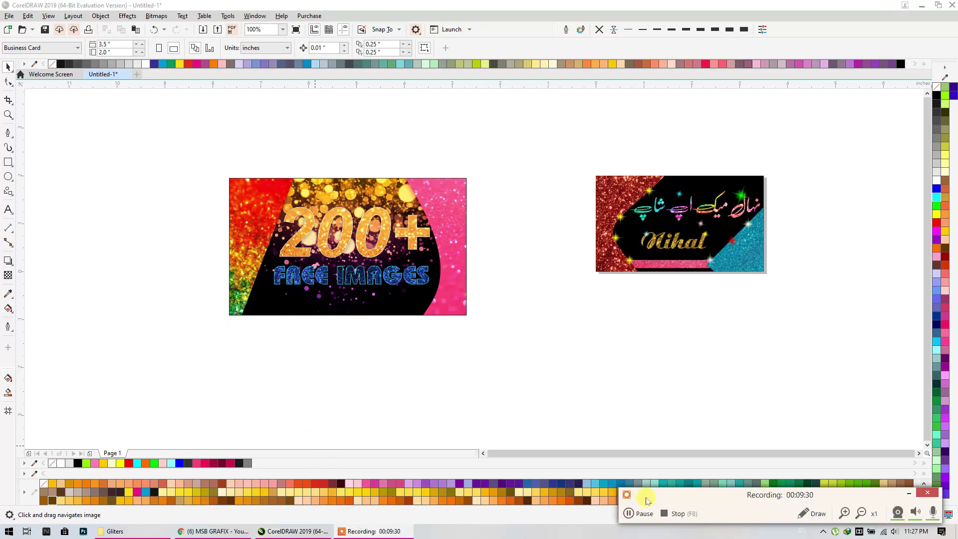